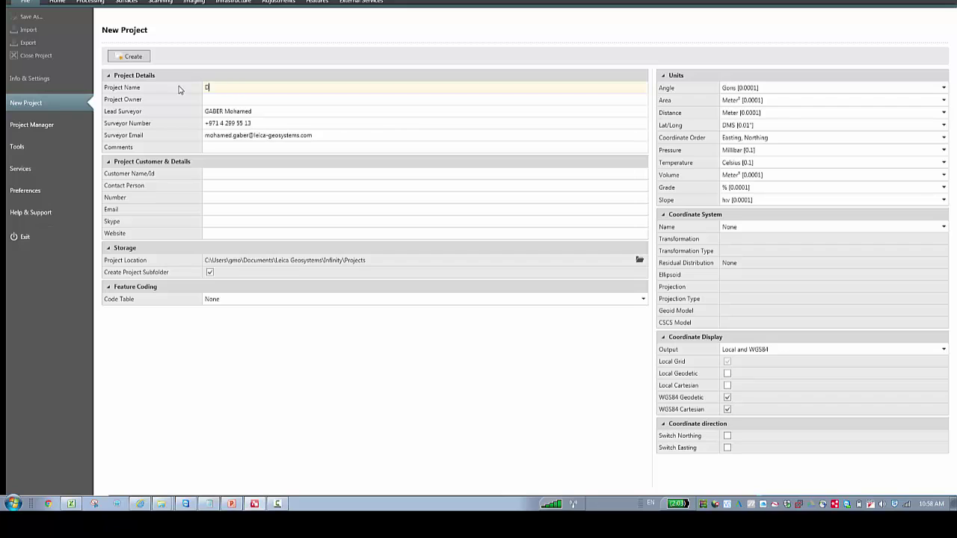
Create a new project named Demo-Processing01, keeping the default units and no coordinate system
type("-Processing")
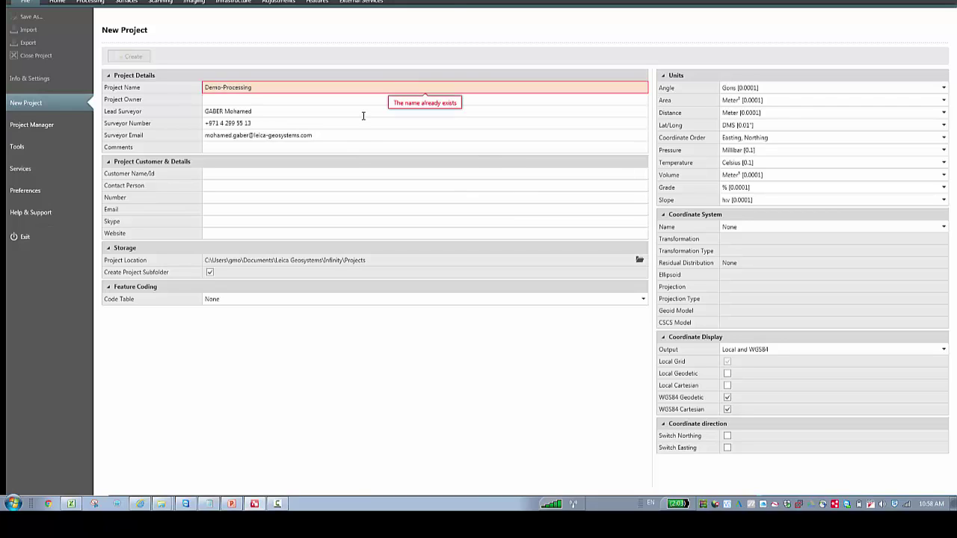
type("01")
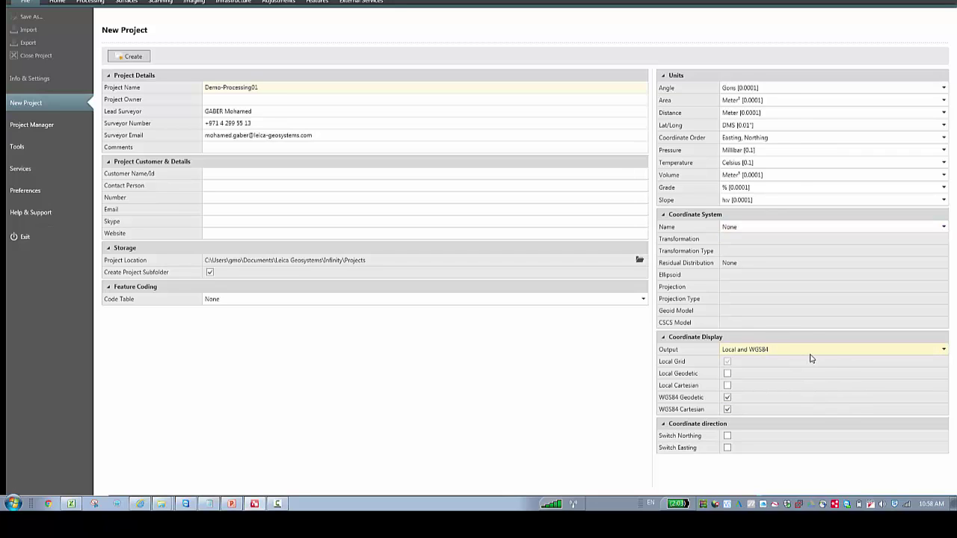
left_click(126, 59)
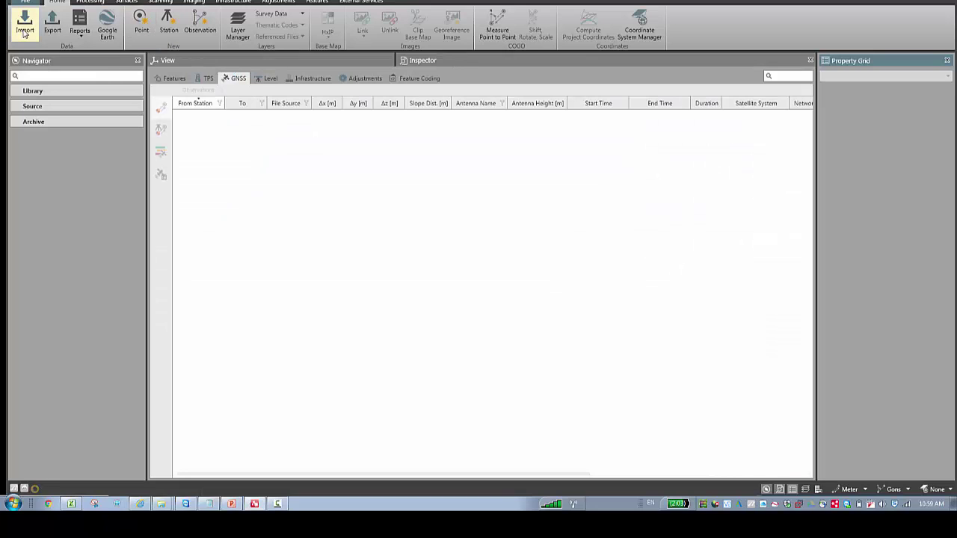
Import the M ZUH SmartWorx job with its GNSS raw data from the M ZUH_6201_1219_070046 folder under DBX
left_click(25, 33)
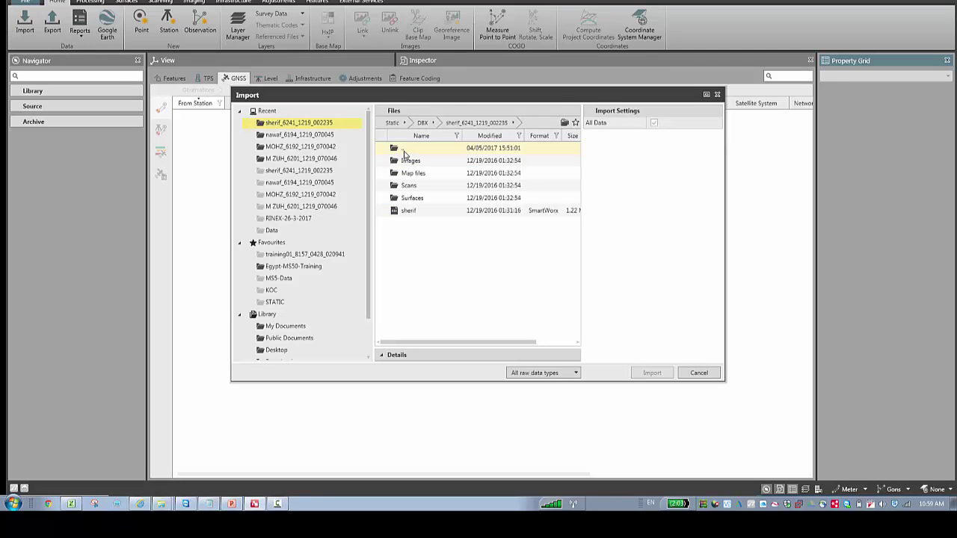
double_click(404, 150)
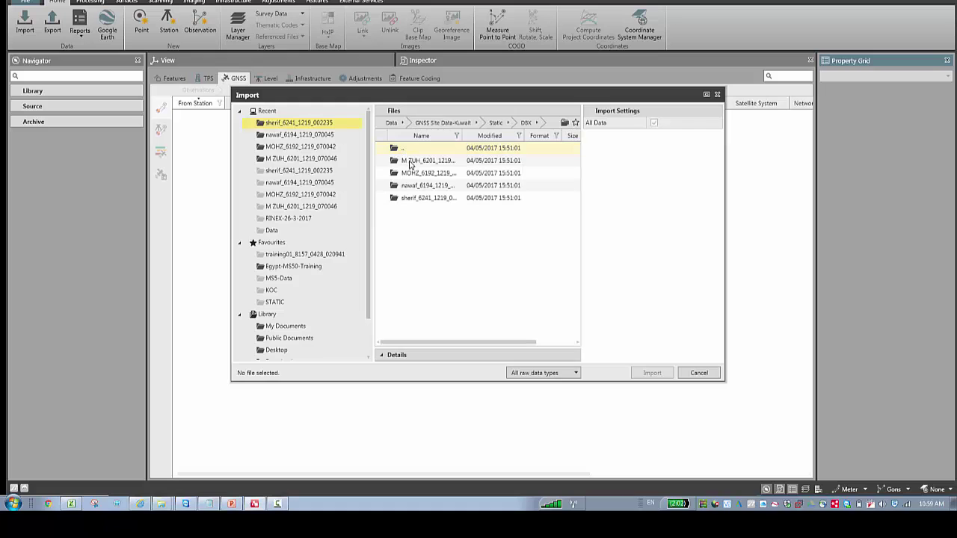
left_click(410, 161)
double_click(410, 160)
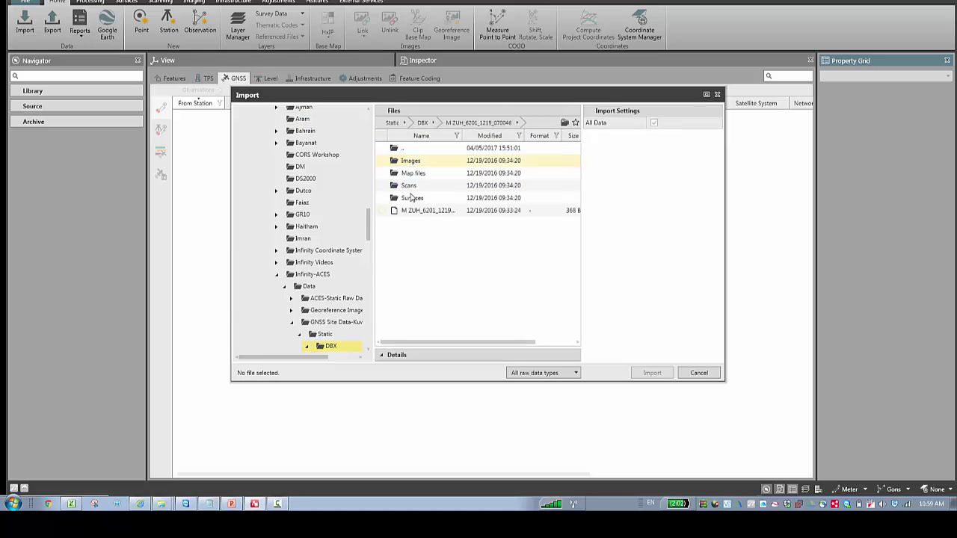
left_click(412, 209)
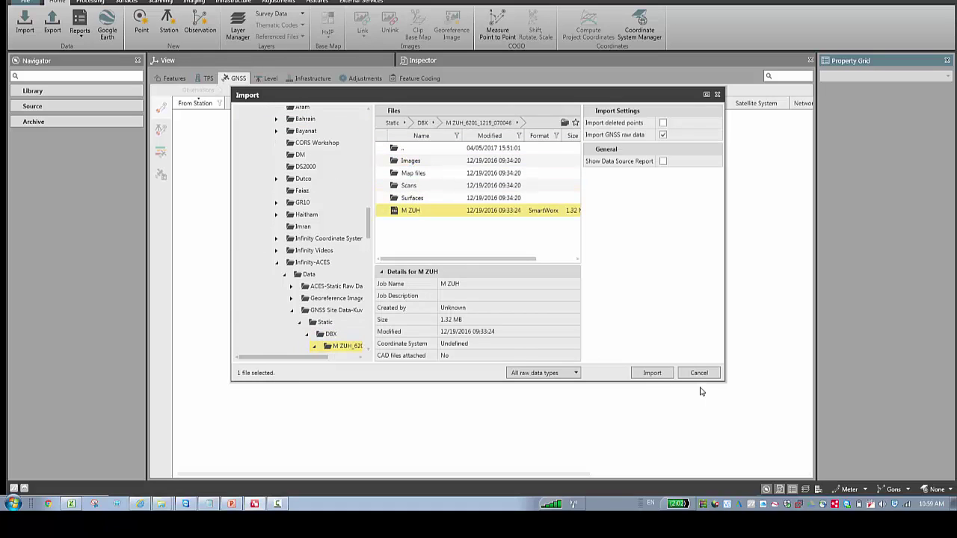
left_click(649, 373)
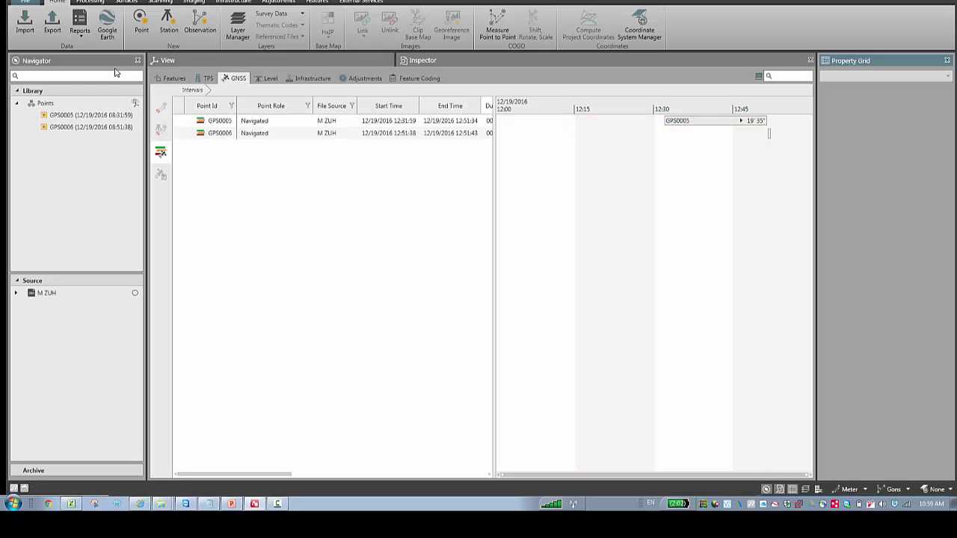
Import the MOHZ SmartWorx job with its GNSS raw data from the MOHZ_6192_1219_070042 folder under DBX
left_click(33, 28)
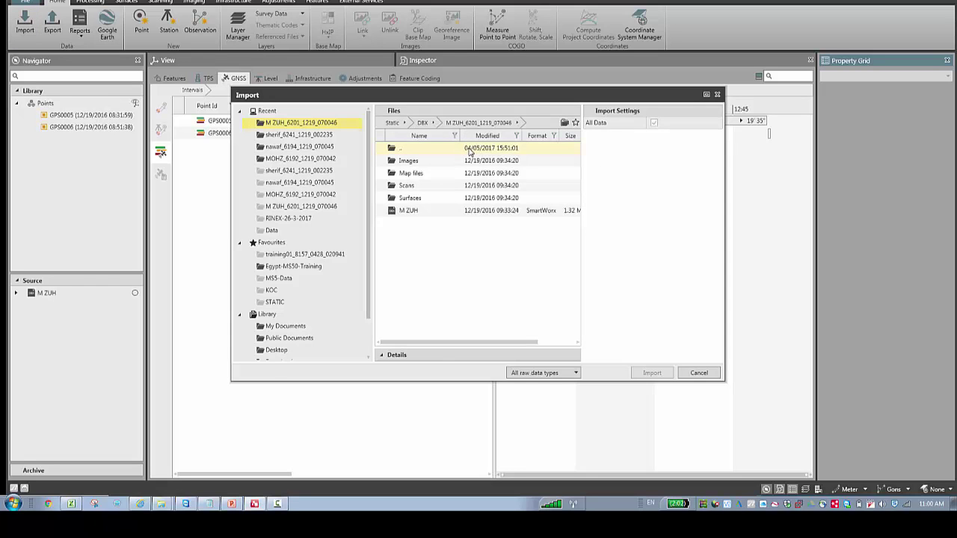
left_click(469, 151)
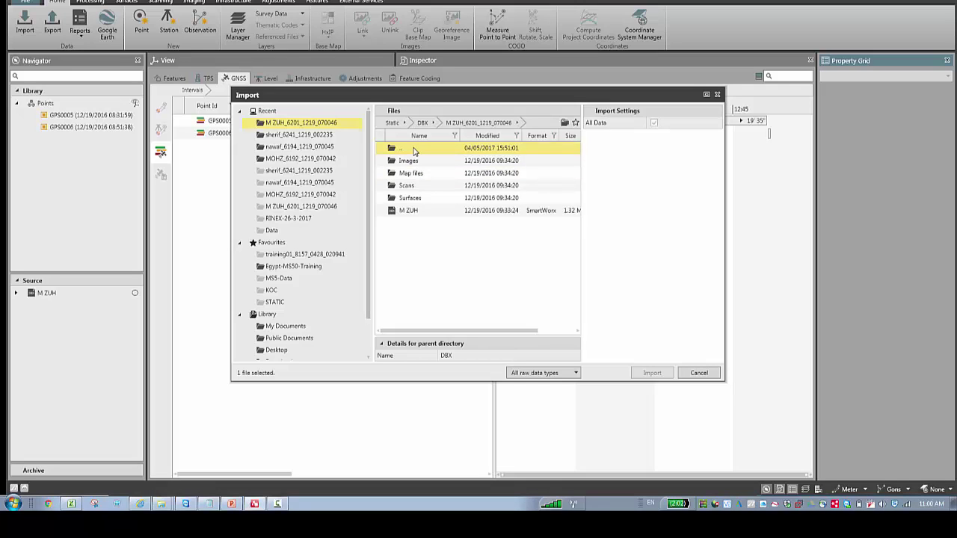
double_click(415, 150)
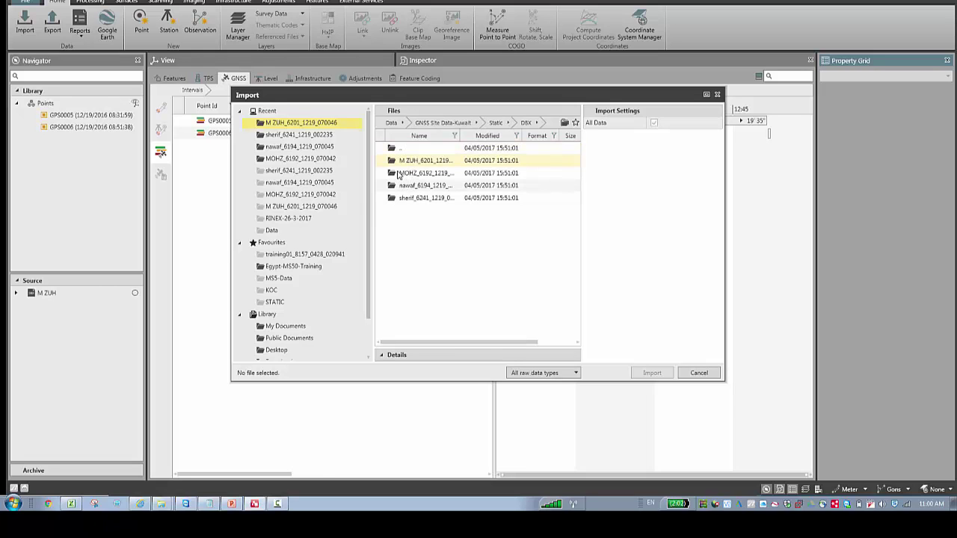
double_click(399, 173)
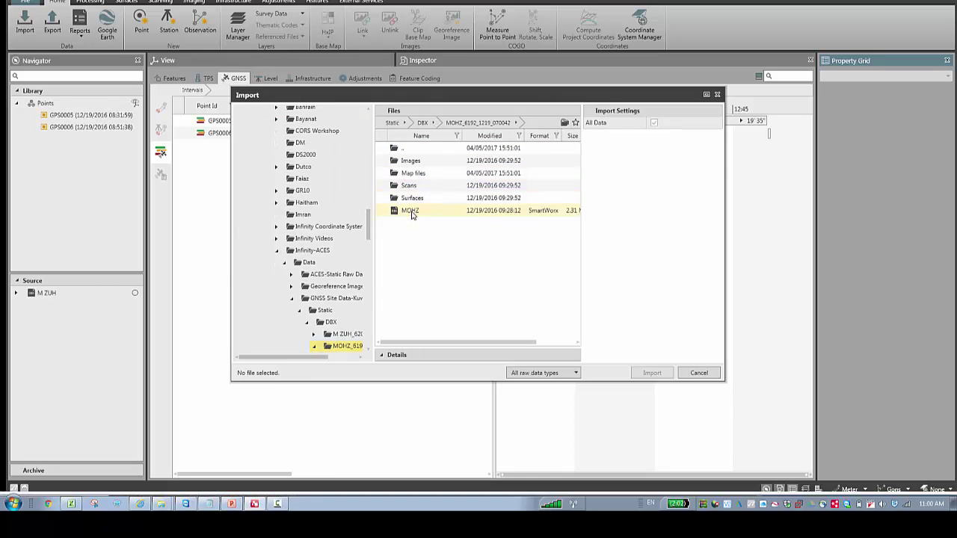
left_click(410, 213)
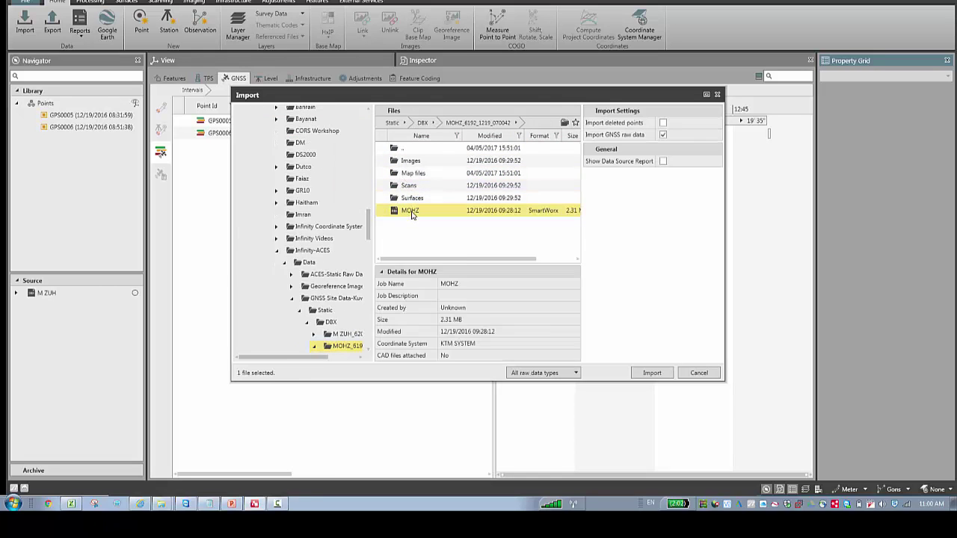
left_click(656, 373)
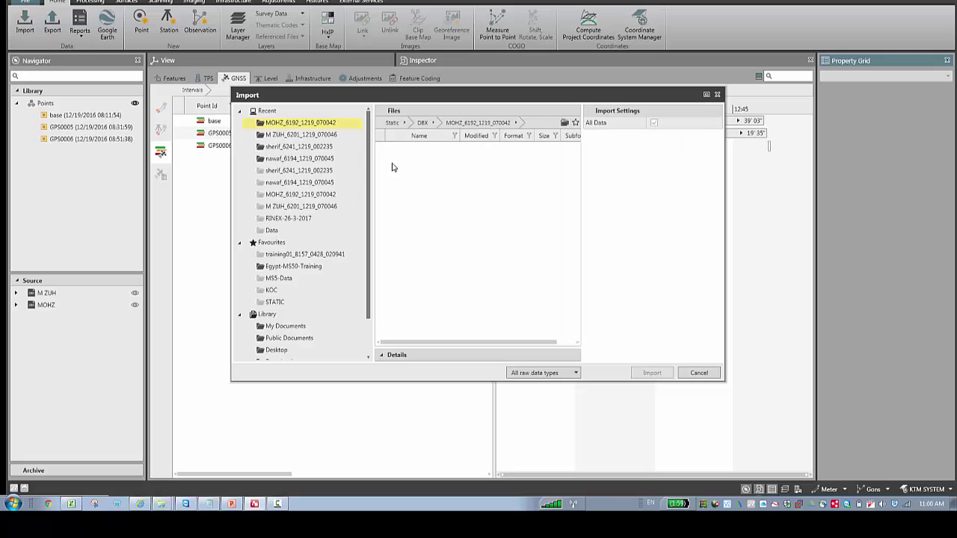
Import the nawaf SmartWorx job with its GNSS raw data from the nawaf_6194_1219_070045 folder under DBX
double_click(398, 153)
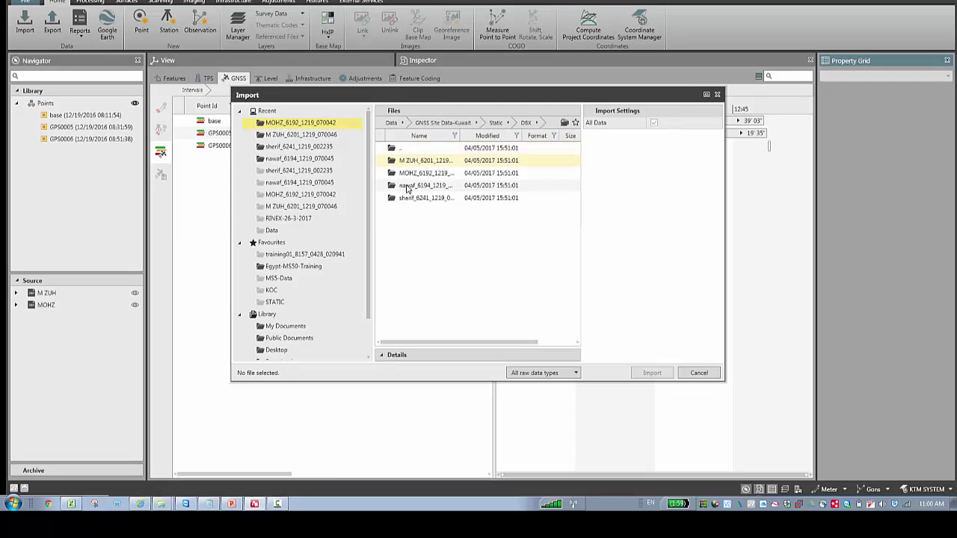
double_click(407, 186)
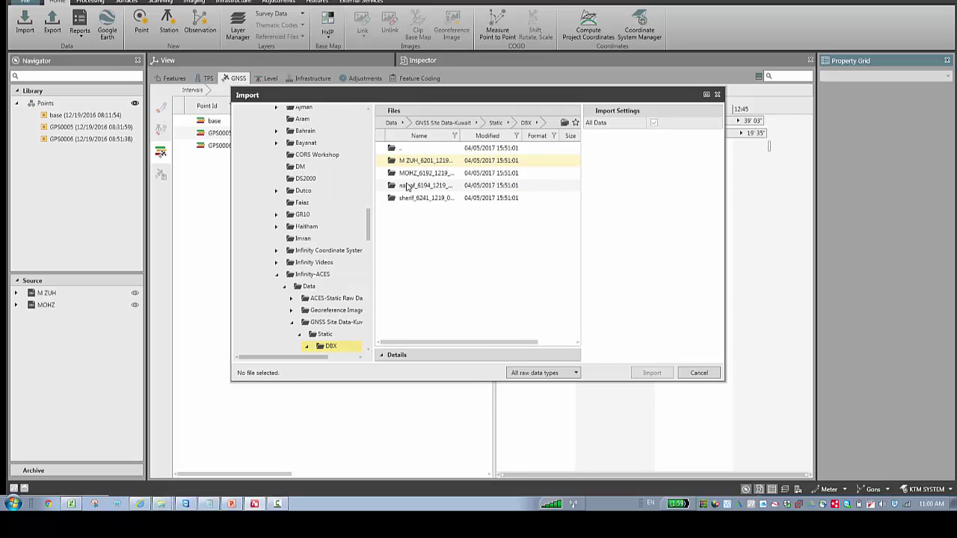
left_click(417, 211)
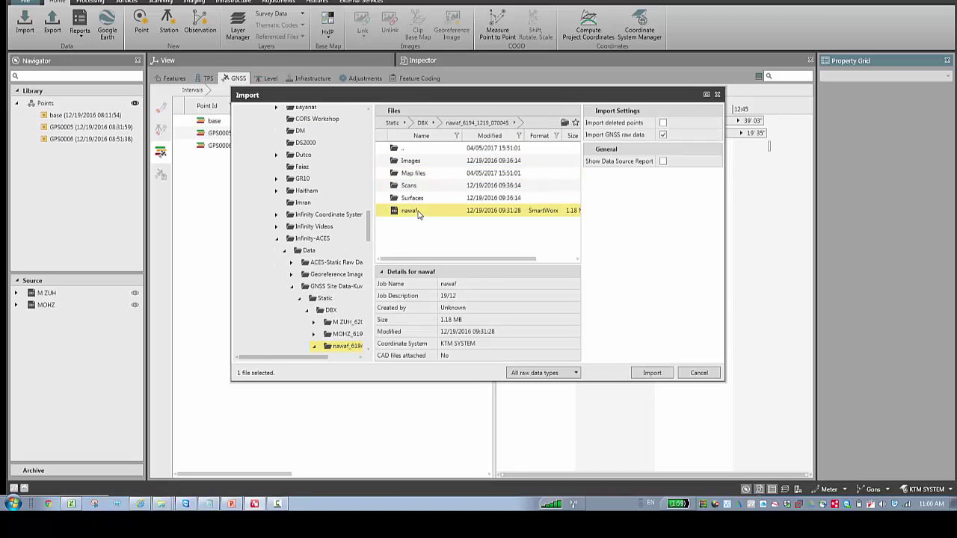
left_click(651, 372)
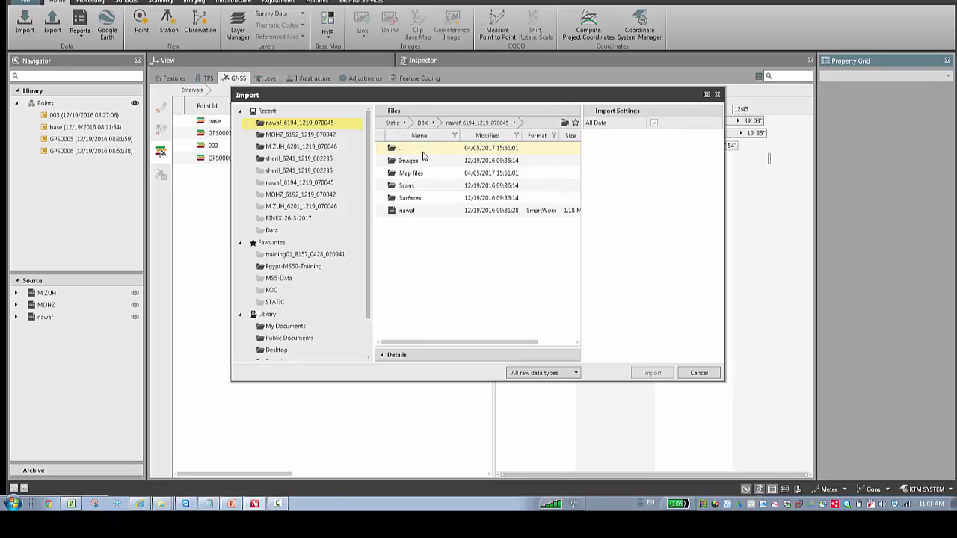
Import the sherif SmartWorx job from the sherif_6241_1219_002235 folder under DBX
double_click(423, 151)
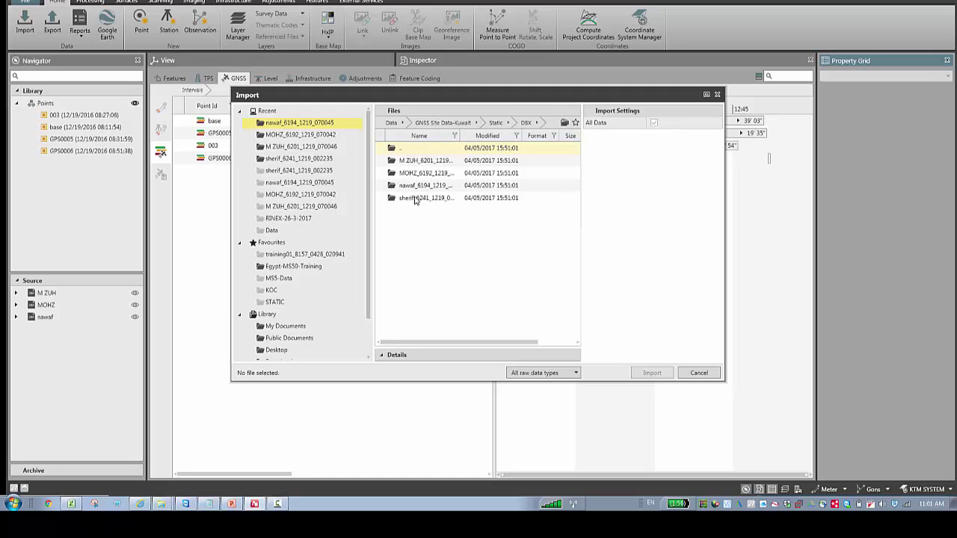
double_click(416, 199)
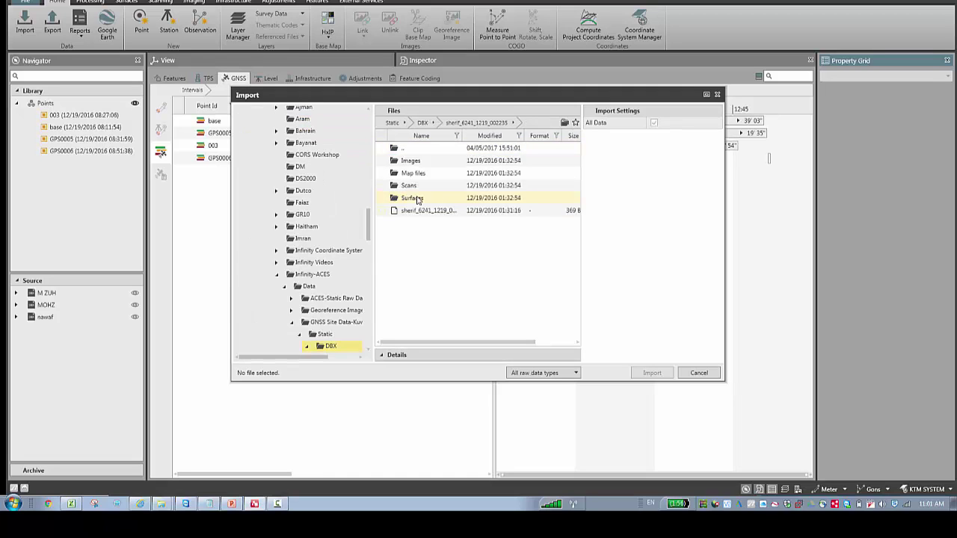
left_click(424, 212)
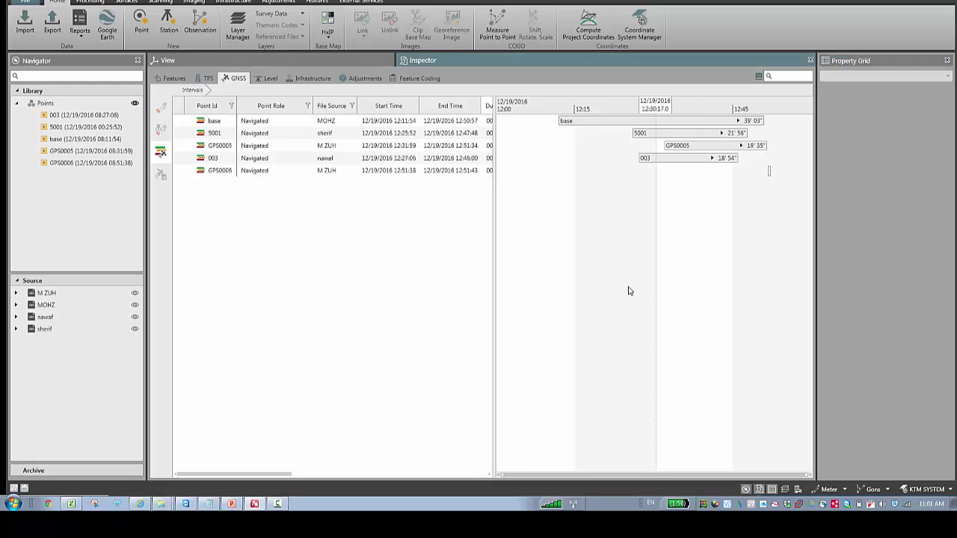
Delete the very short GPS0006 interval from the GNSS intervals list
left_click(229, 174)
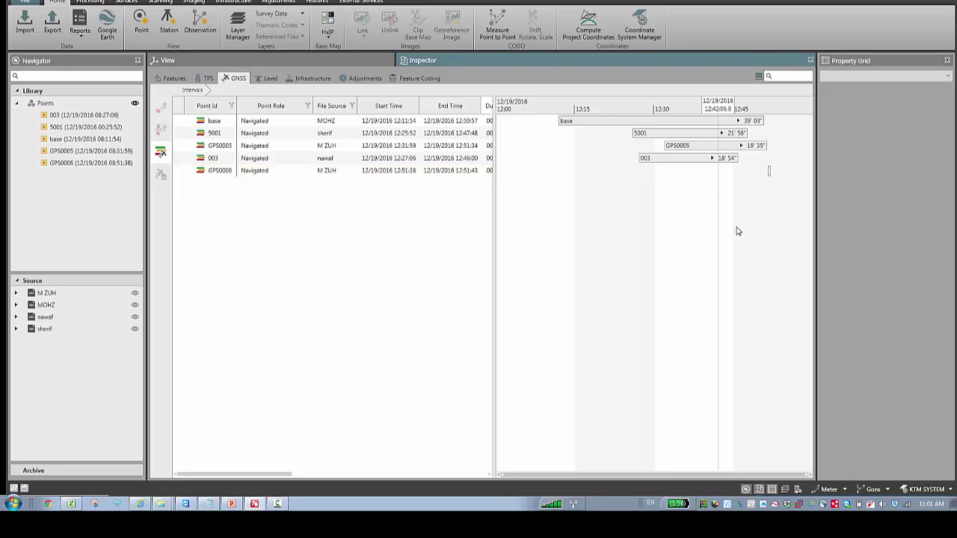
left_click(221, 173)
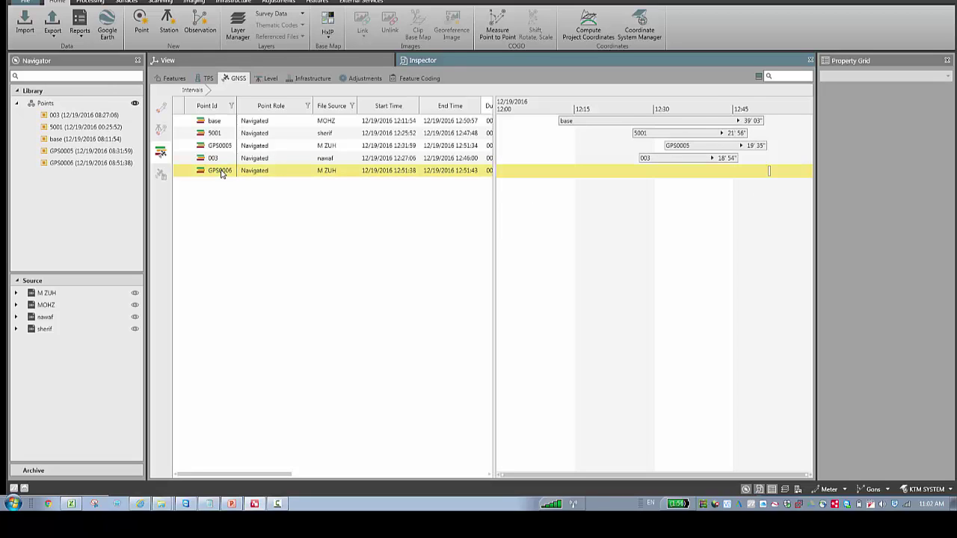
right_click(221, 173)
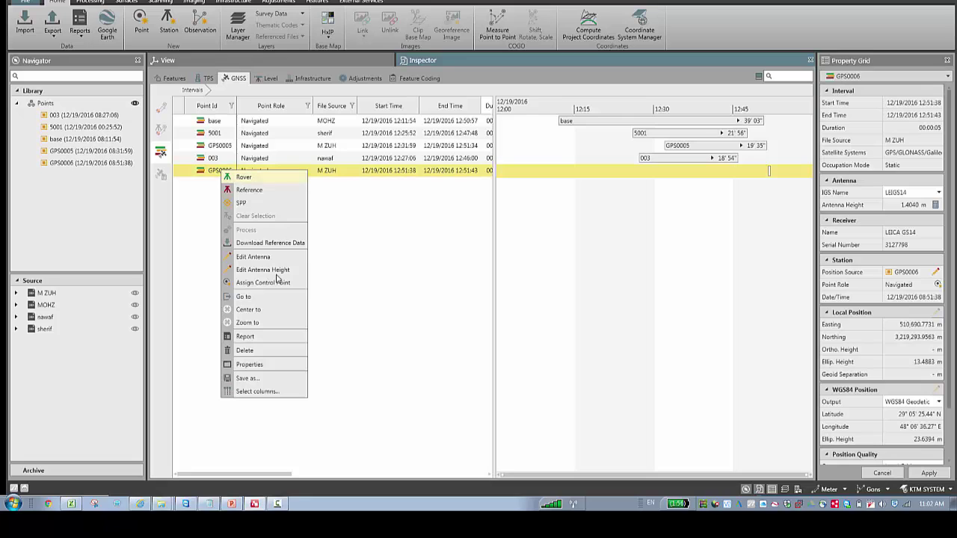
left_click(245, 351)
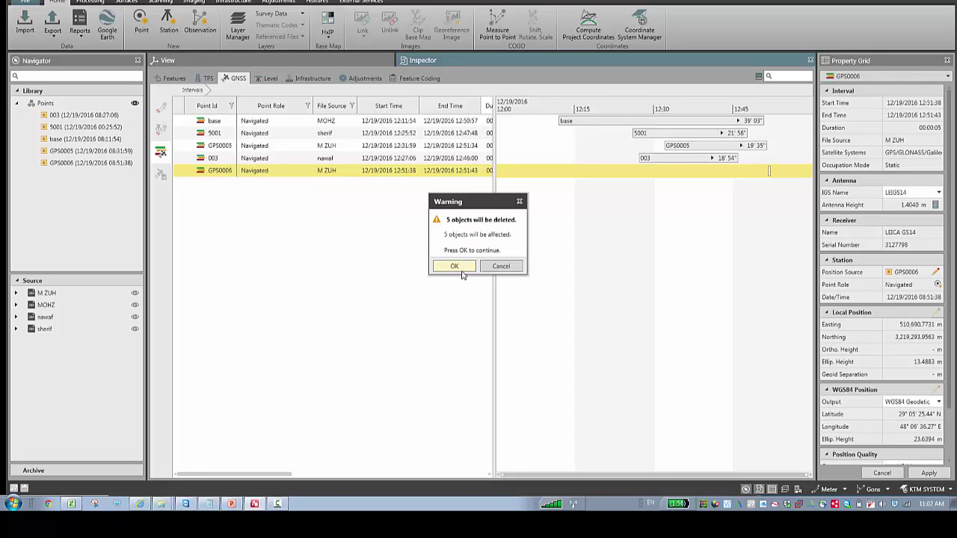
left_click(458, 268)
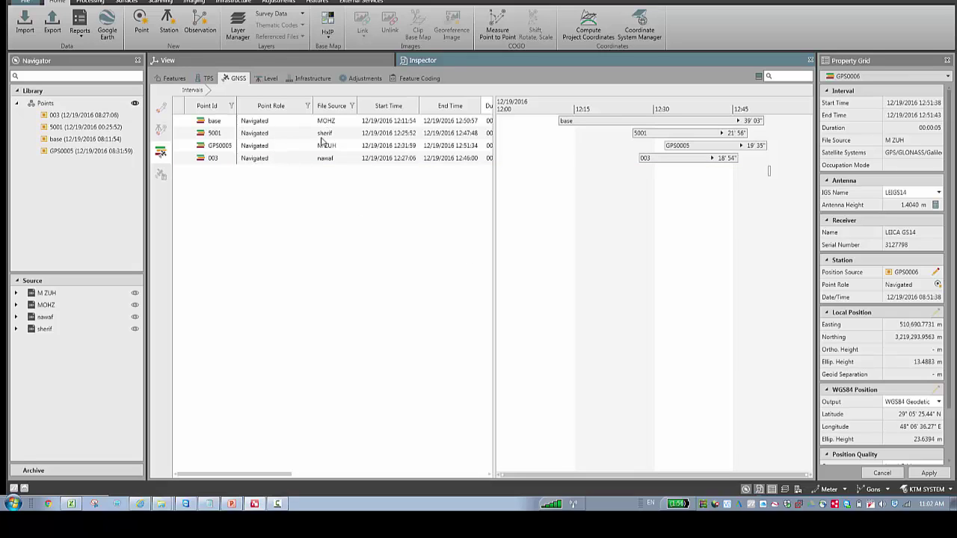
Set the base interval as the Reference for GNSS processing
left_click(267, 124)
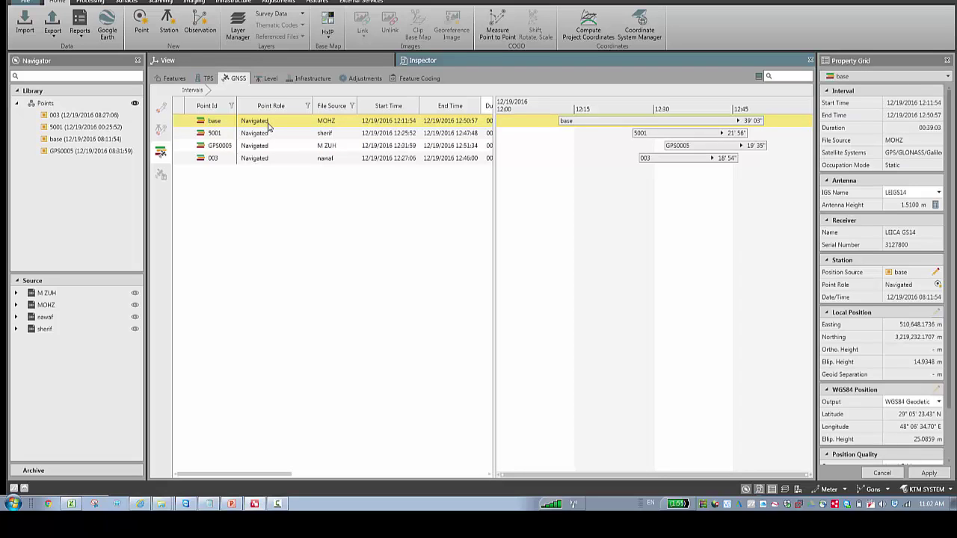
right_click(268, 127)
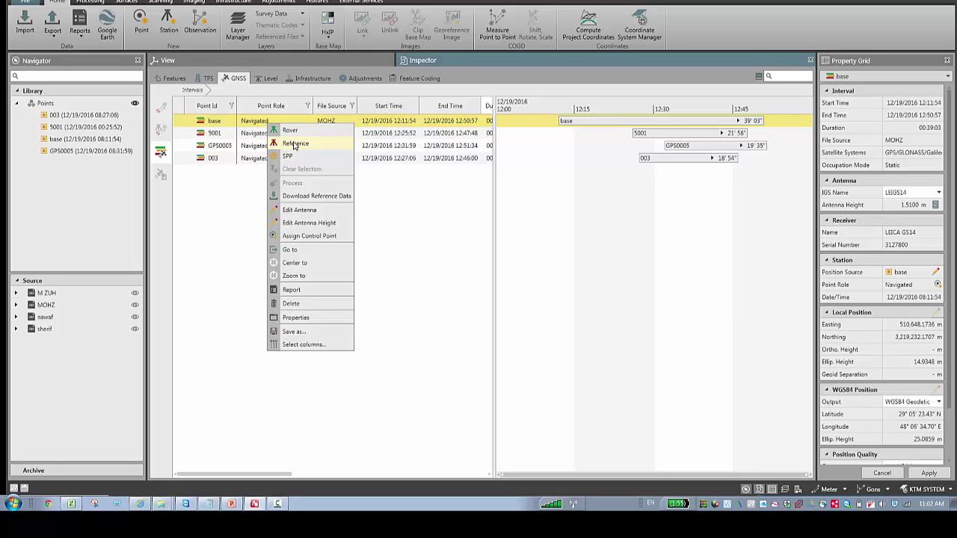
left_click(294, 144)
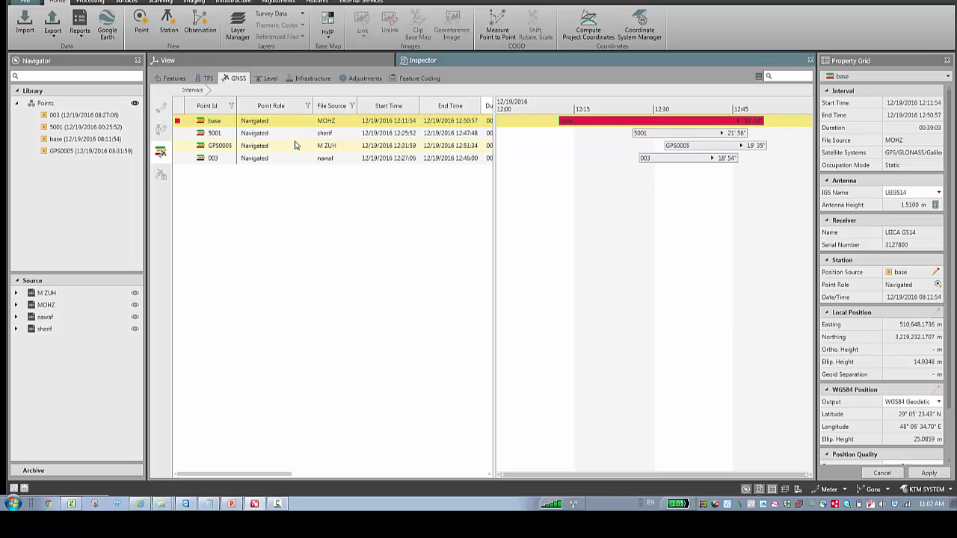
Set the intervals 5001, GPS0005 and 003 together as Rover for GNSS processing
key("Down")
left_click(258, 160, "shift")
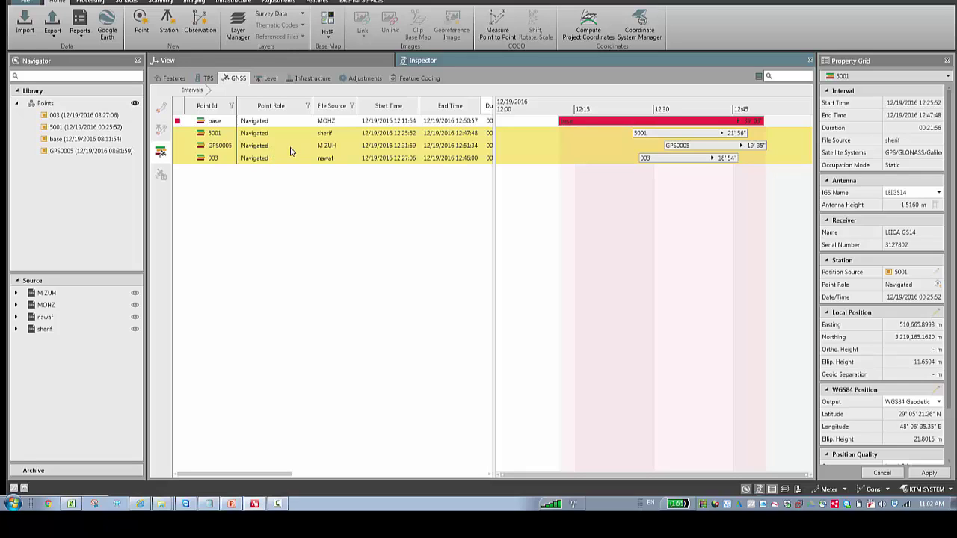
right_click(274, 154)
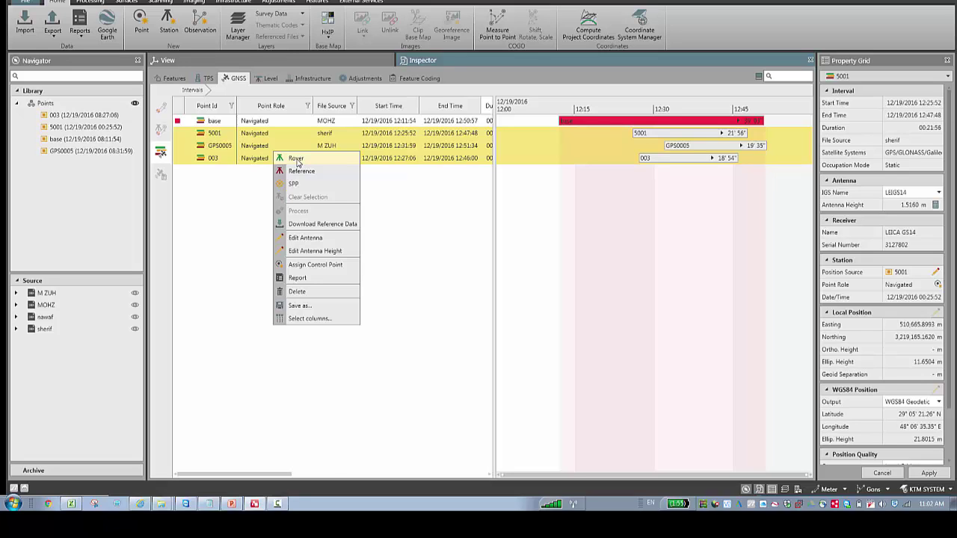
left_click(297, 161)
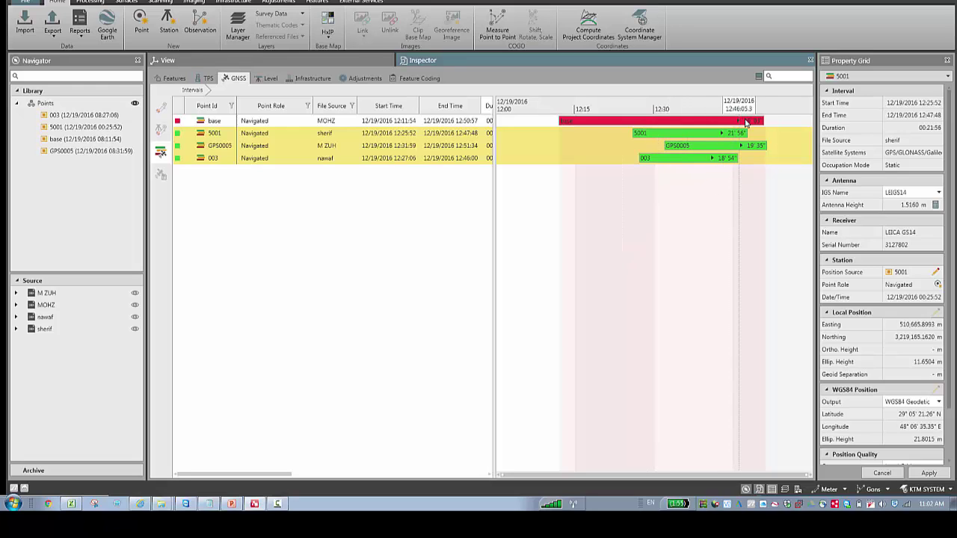
Expand the base interval in the timeline to examine its individual satellite tracks
mouse_move(740, 122)
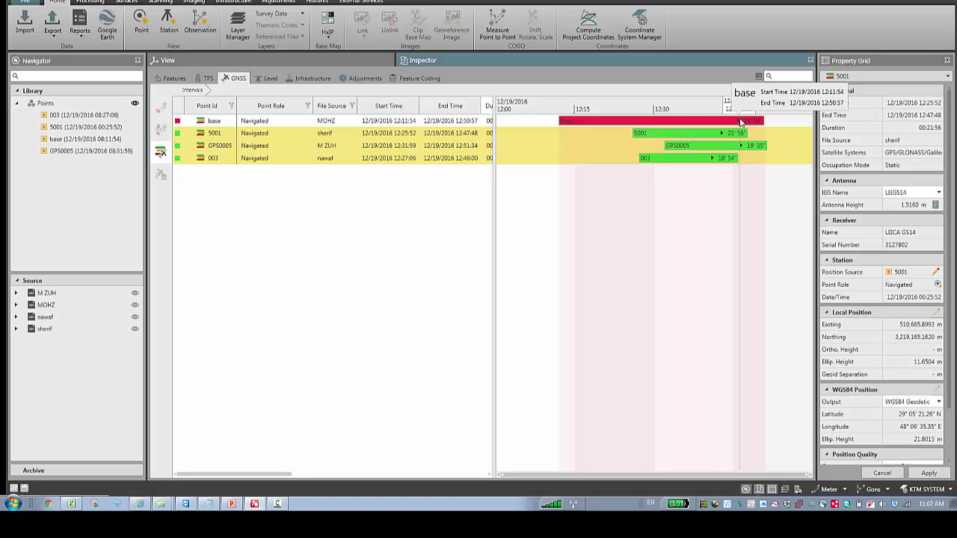
double_click(740, 123)
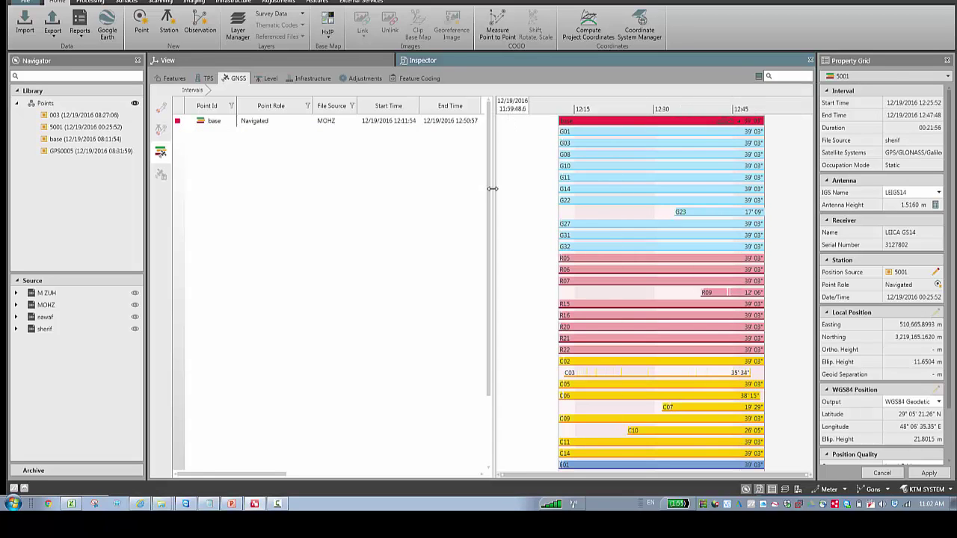
left_click(479, 374)
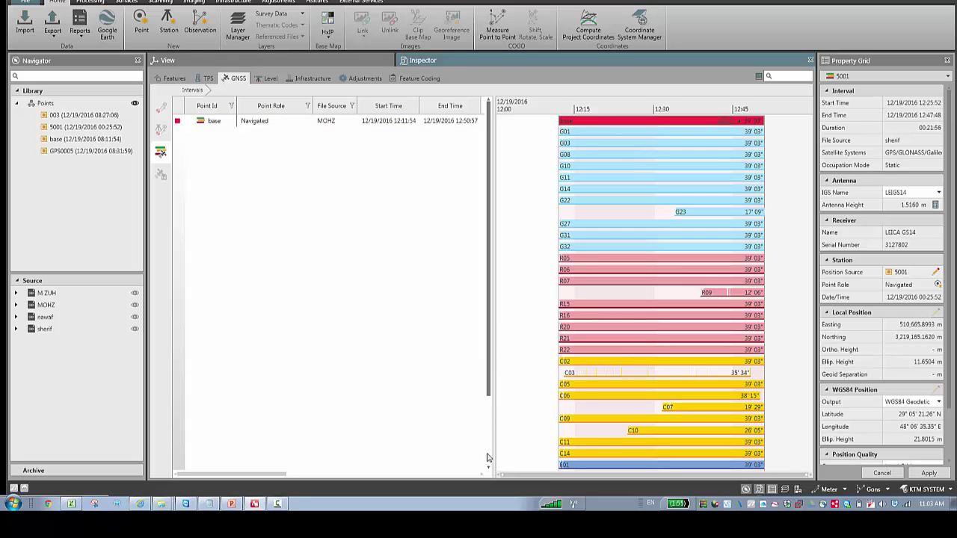
Review the base interval's satellite tracks with their signal quality and elevation graphs shown, and collapse the interval
scroll(486, 456, "down", 3)
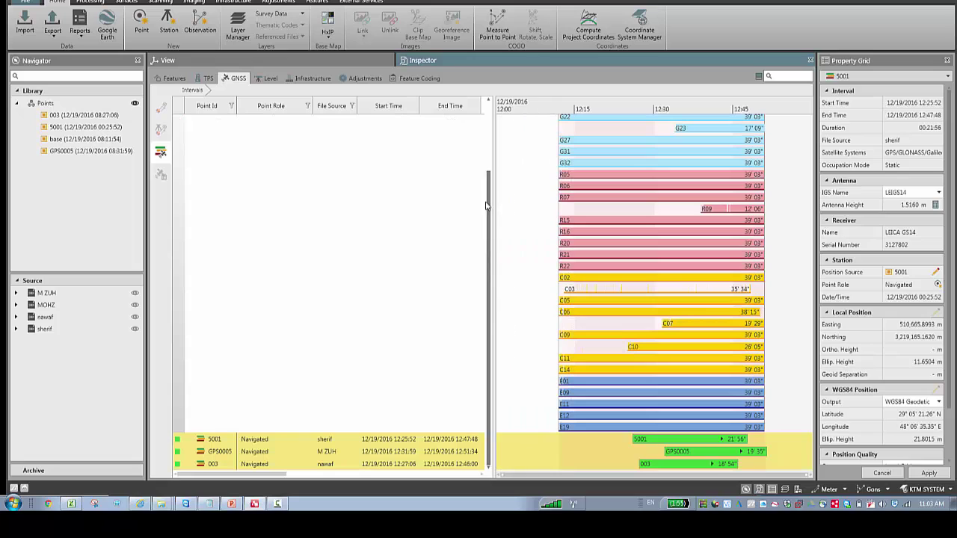
scroll(486, 180, "up", 3)
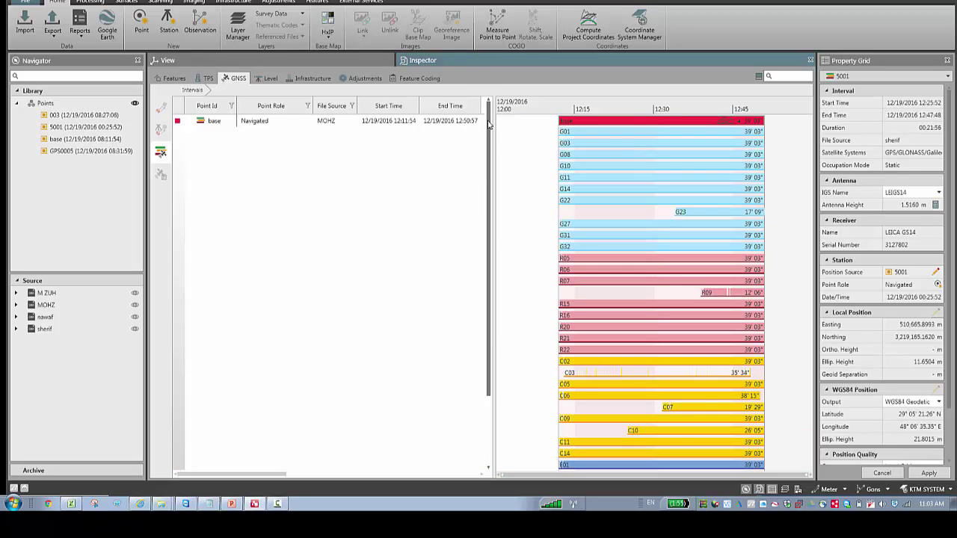
left_click(721, 122)
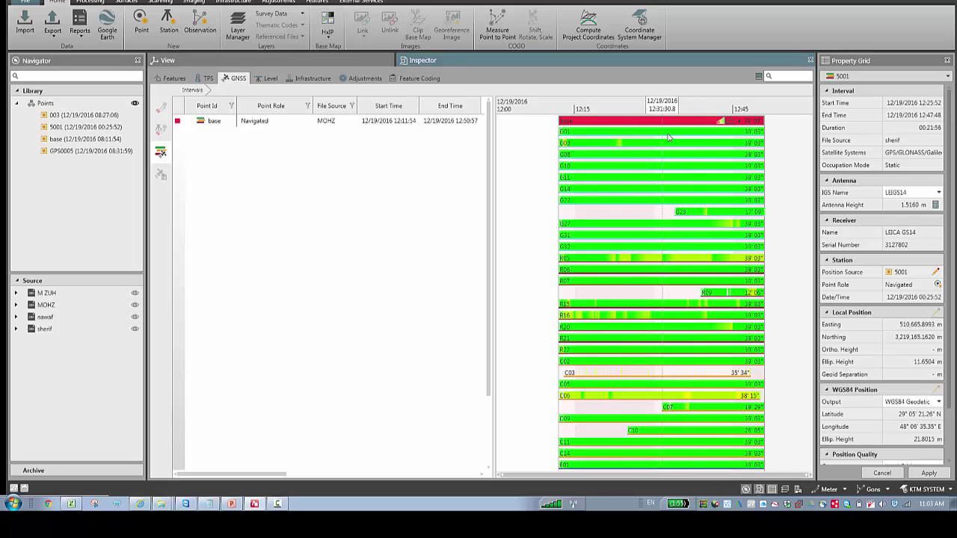
left_click(734, 124)
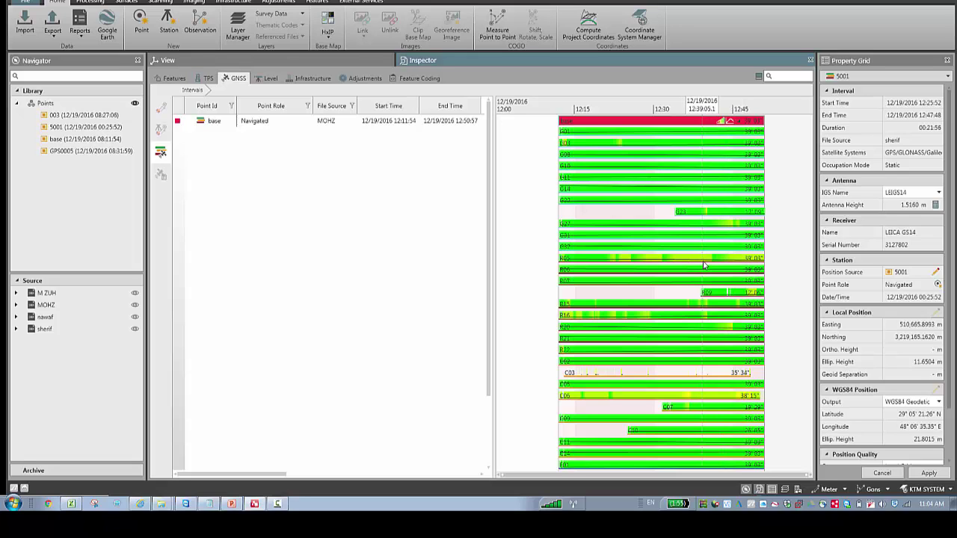
left_click(741, 122)
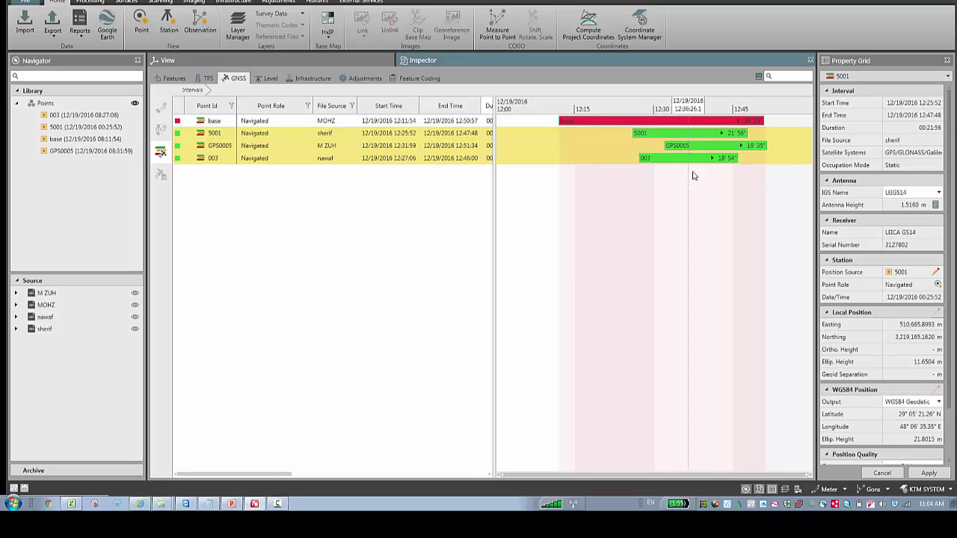
Try excluding the satellite observations of interval 003 before about 12:33 in its expanded tracks, and remove that exclusion window
mouse_move(711, 161)
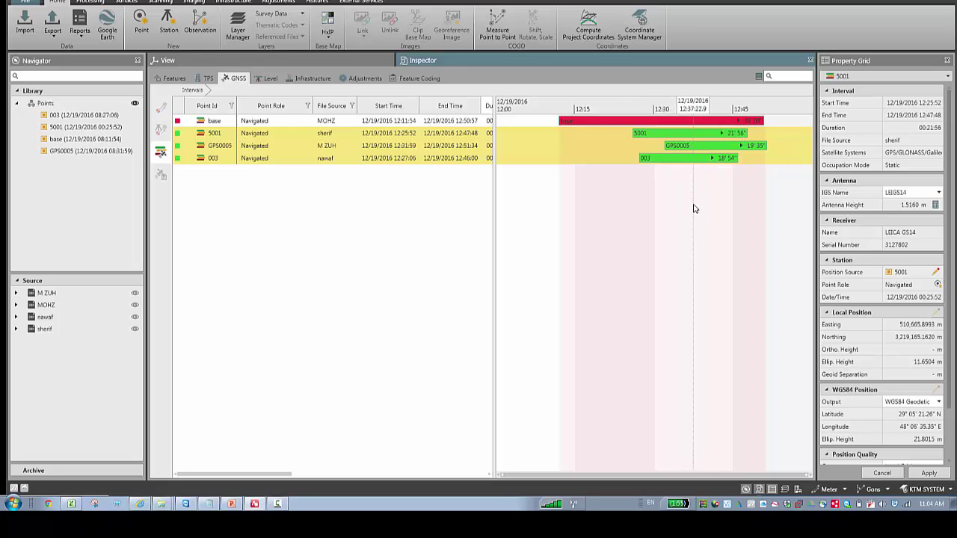
scroll(694, 205, "up", 4)
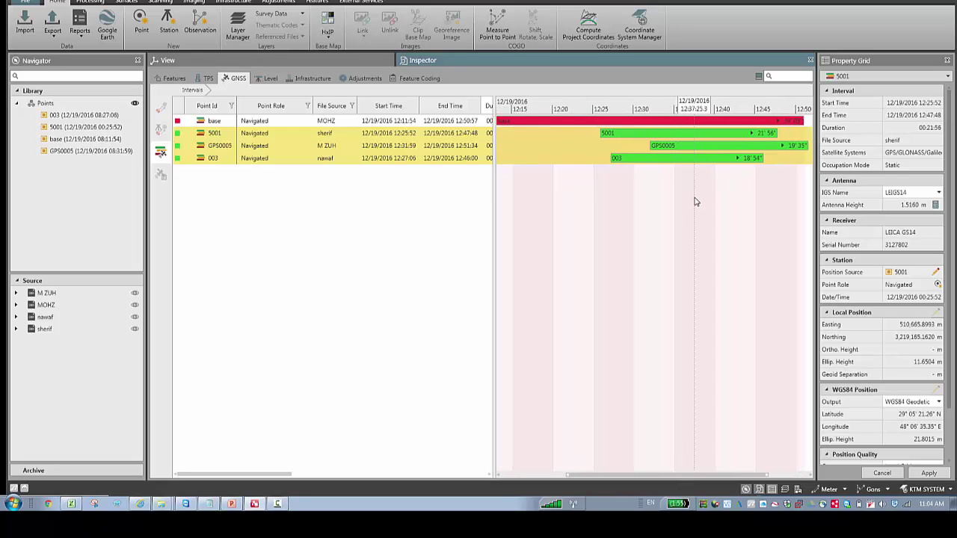
scroll(695, 202, "down", 3)
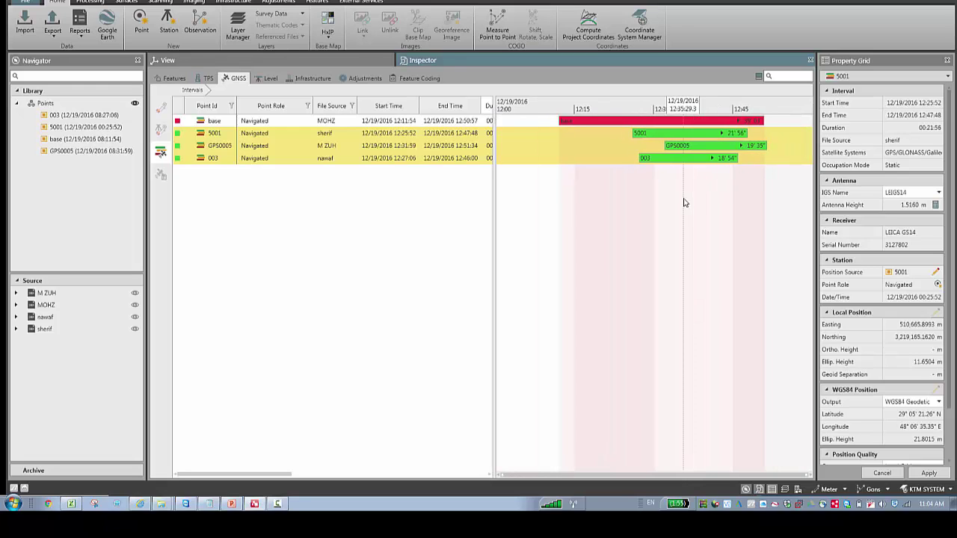
left_click(712, 158)
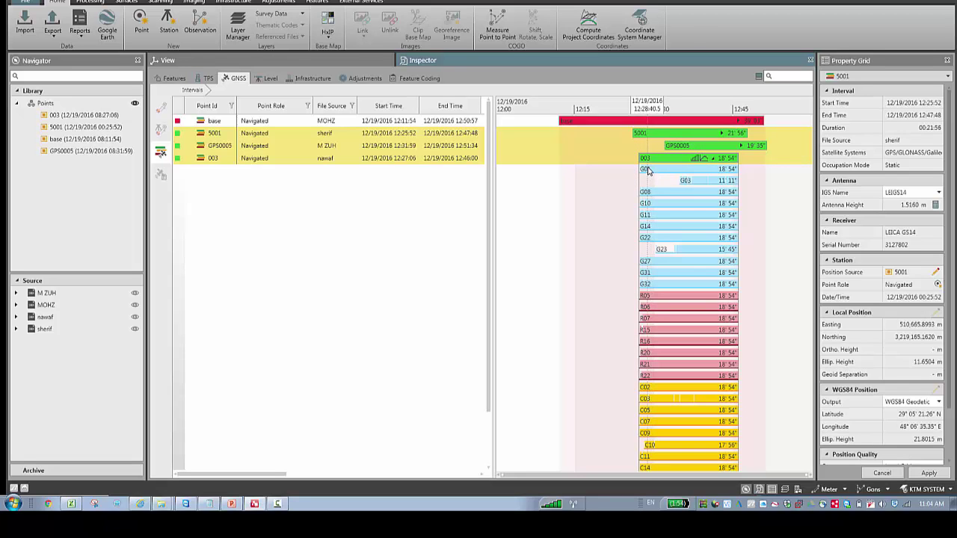
left_click_drag(619, 179, 673, 166)
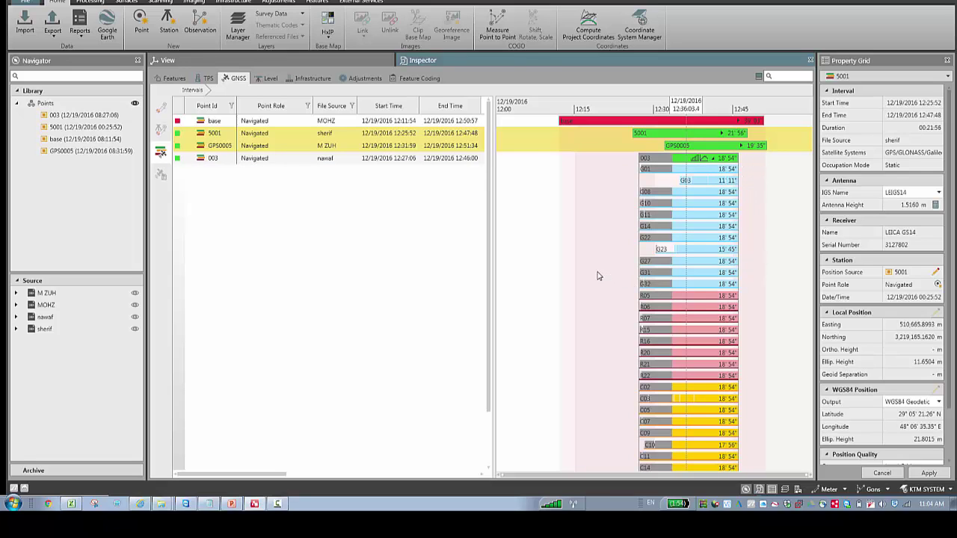
left_click(646, 163)
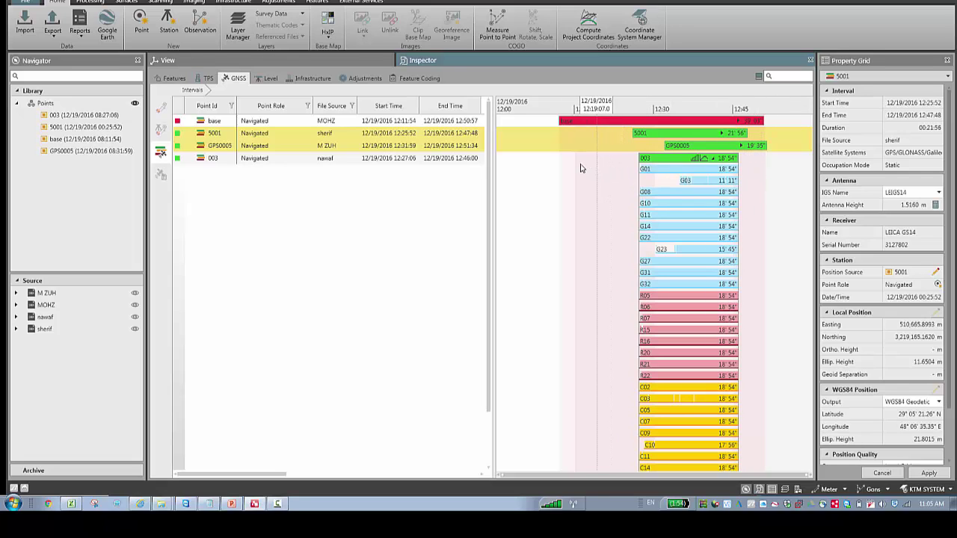
Exclude the first part of all satellite tracks of interval 003, up to about 12:39, with a window
mouse_move(578, 167)
left_mouse_down()
mouse_move(661, 210)
mouse_move(685, 282)
mouse_move(708, 304)
left_mouse_up()
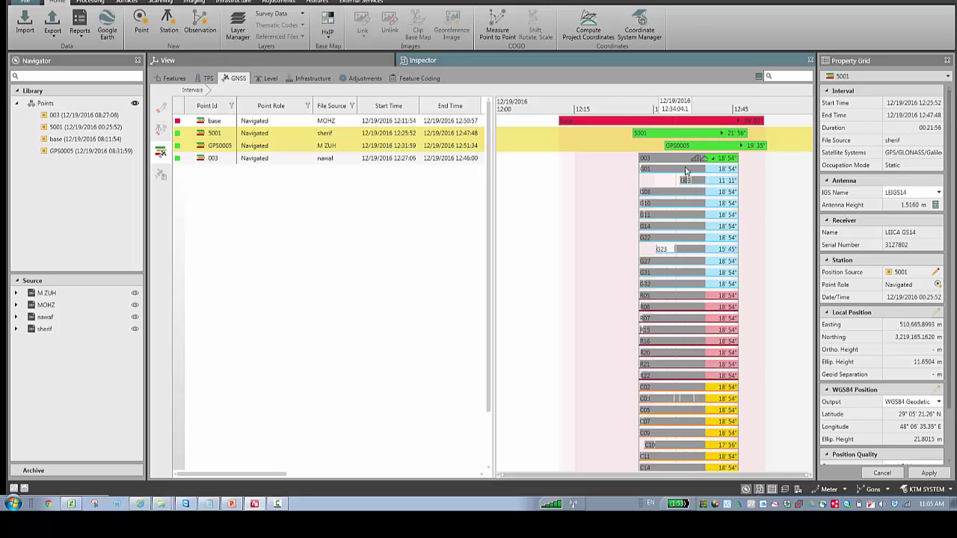
left_click_drag(683, 167, 594, 355)
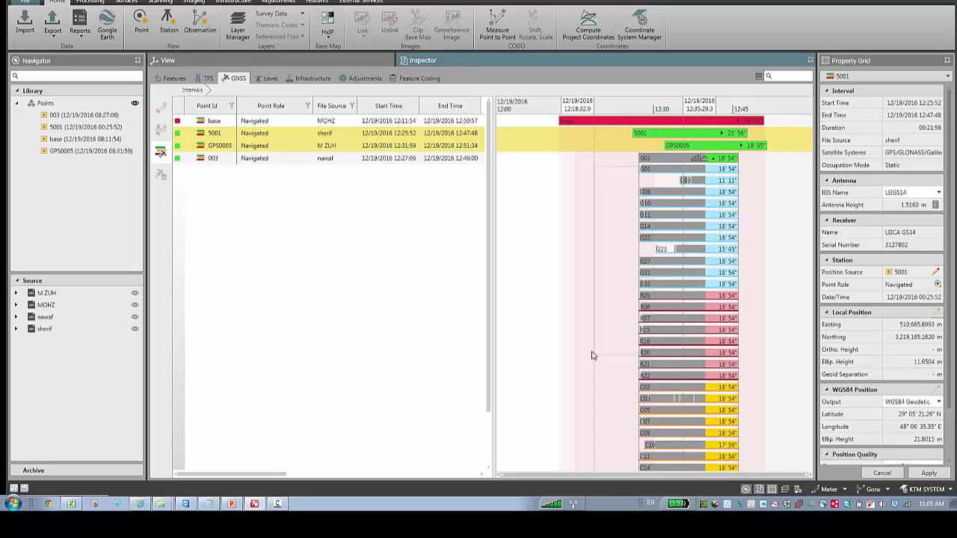
left_click_drag(592, 355, 593, 355)
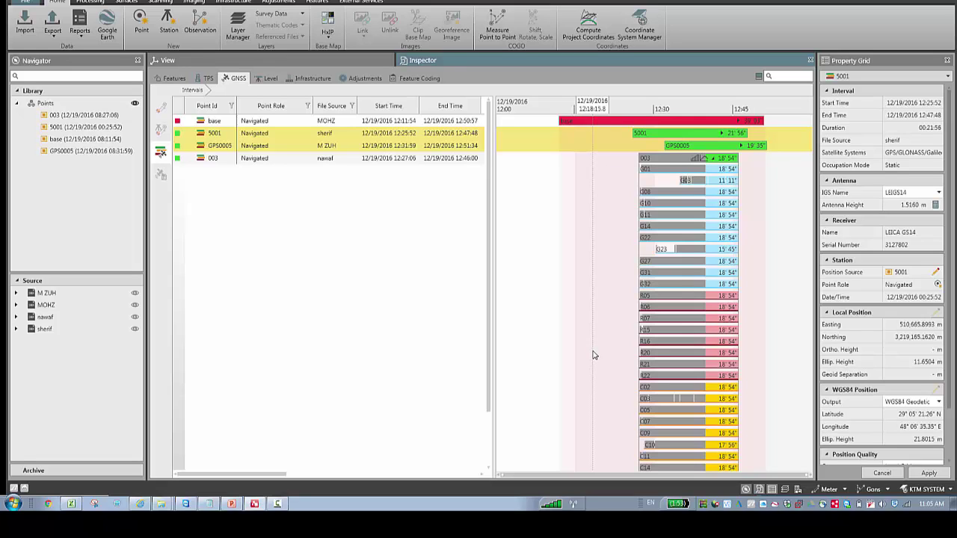
left_click_drag(642, 217, 673, 219)
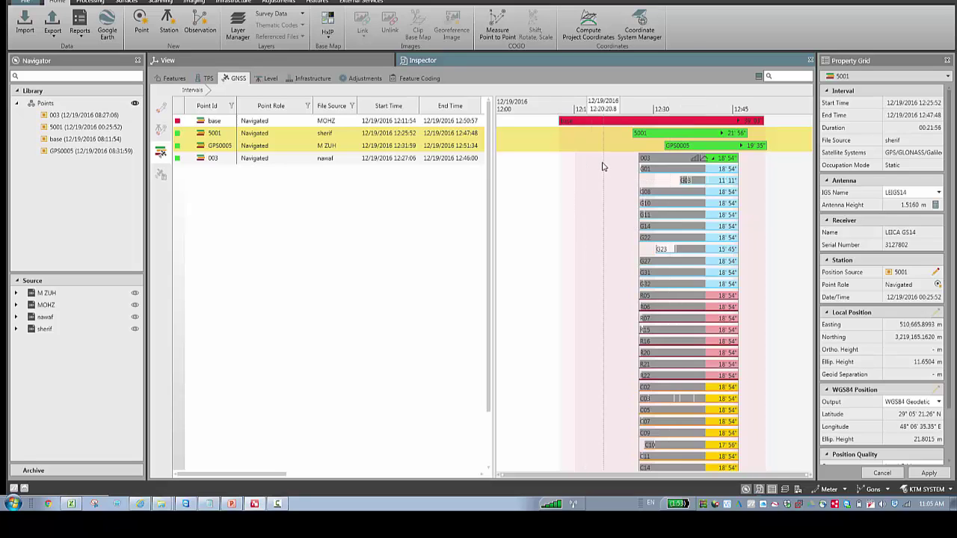
mouse_move(602, 162)
left_mouse_down()
mouse_move(635, 205)
mouse_move(703, 245)
mouse_move(705, 237)
left_mouse_up()
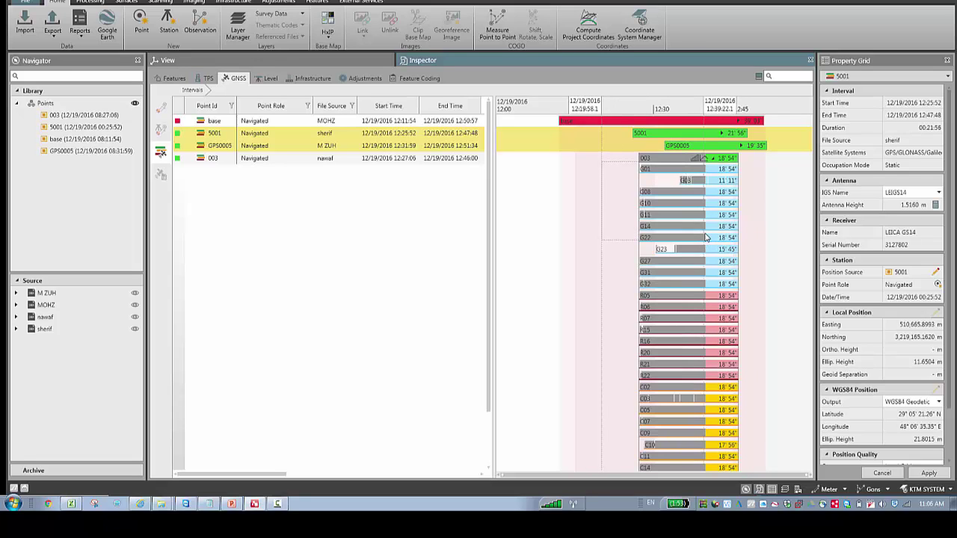
left_click_drag(705, 237, 702, 238)
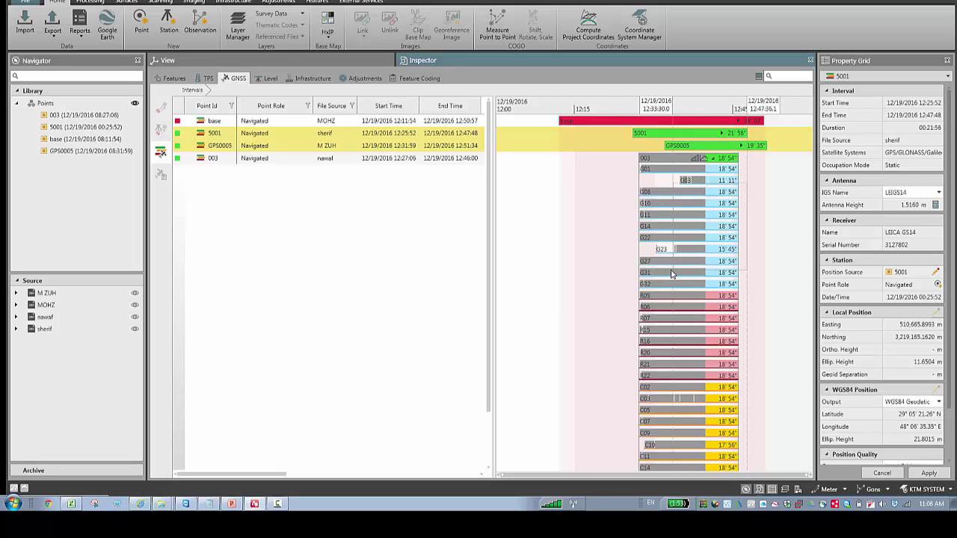
Clear all reference and rover selections from the GNSS intervals
right_click(609, 201)
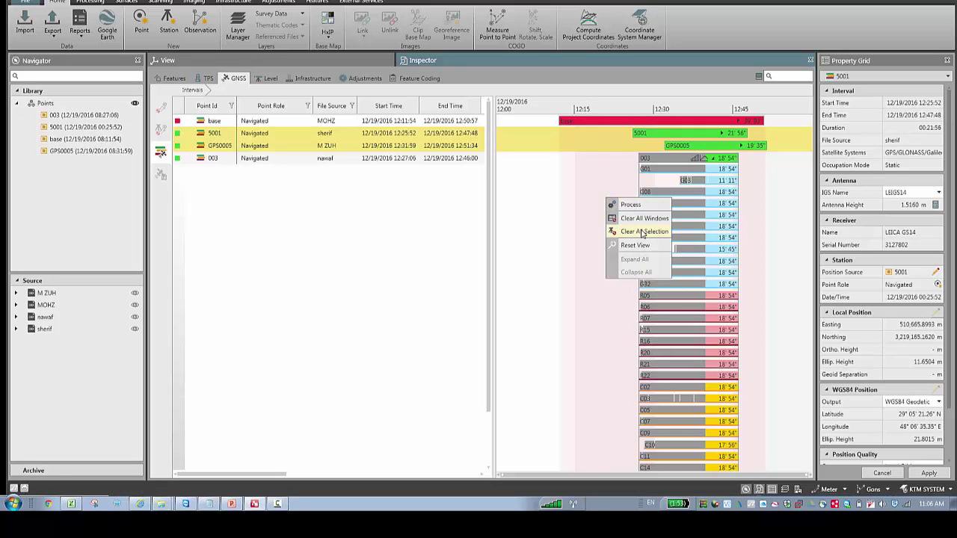
left_click(644, 232)
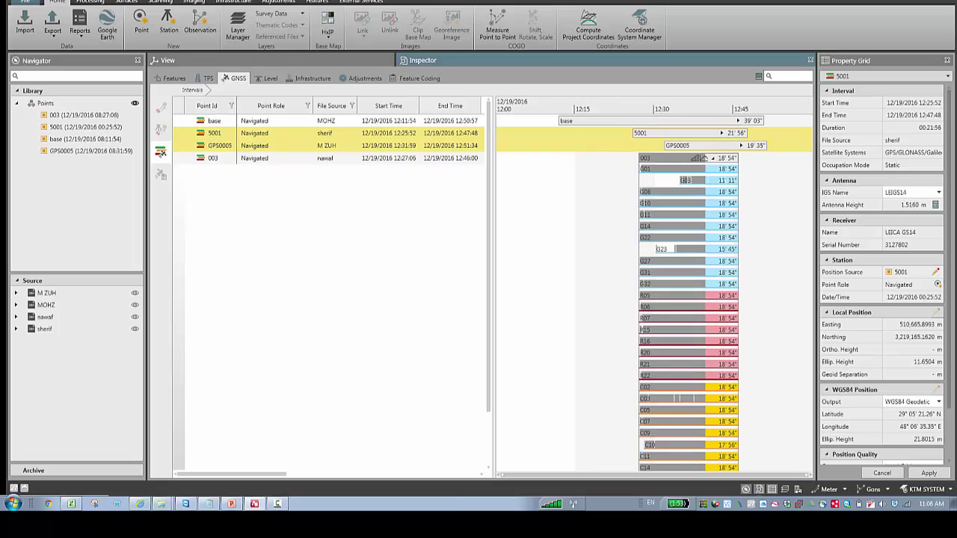
left_click(277, 502)
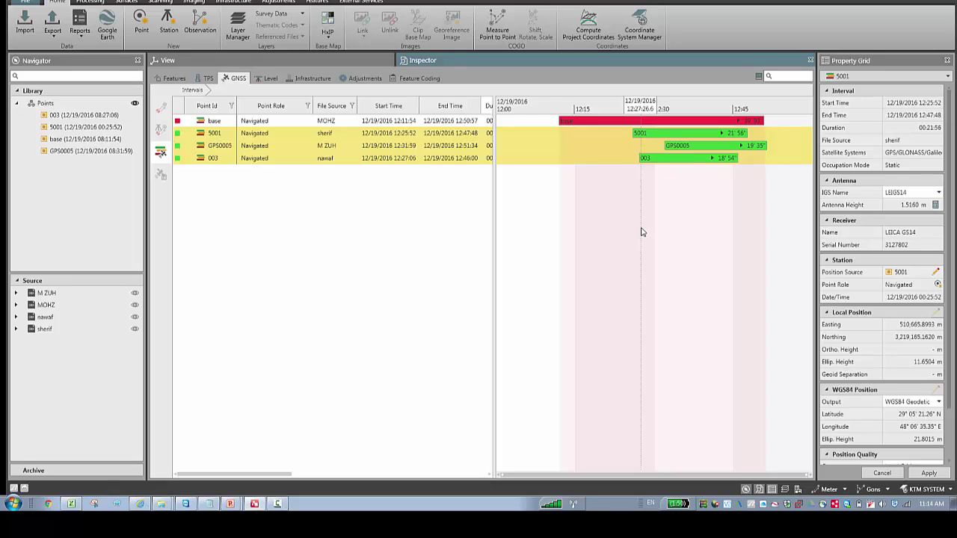
Change the point role of the base interval's station from Navigated to Control
right_click(553, 204)
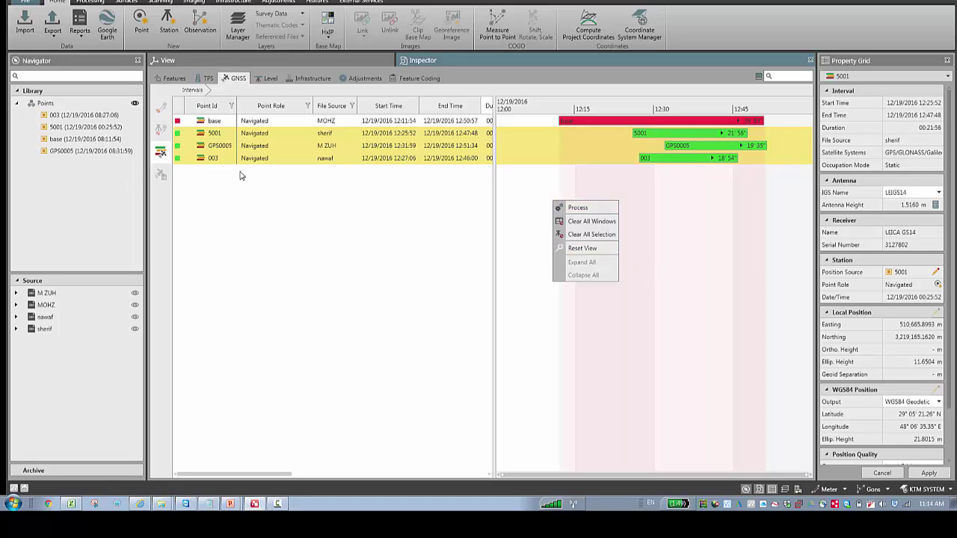
left_click(230, 124)
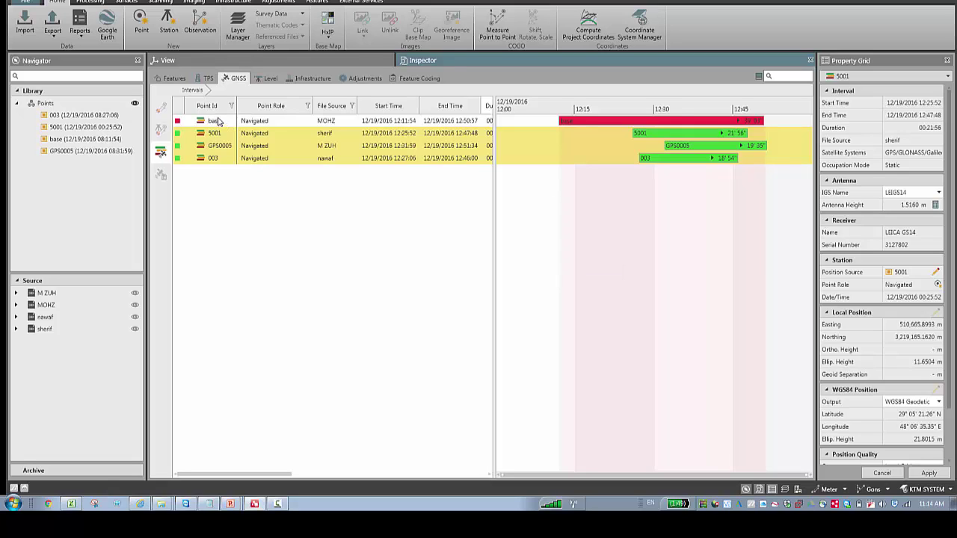
left_click(218, 122)
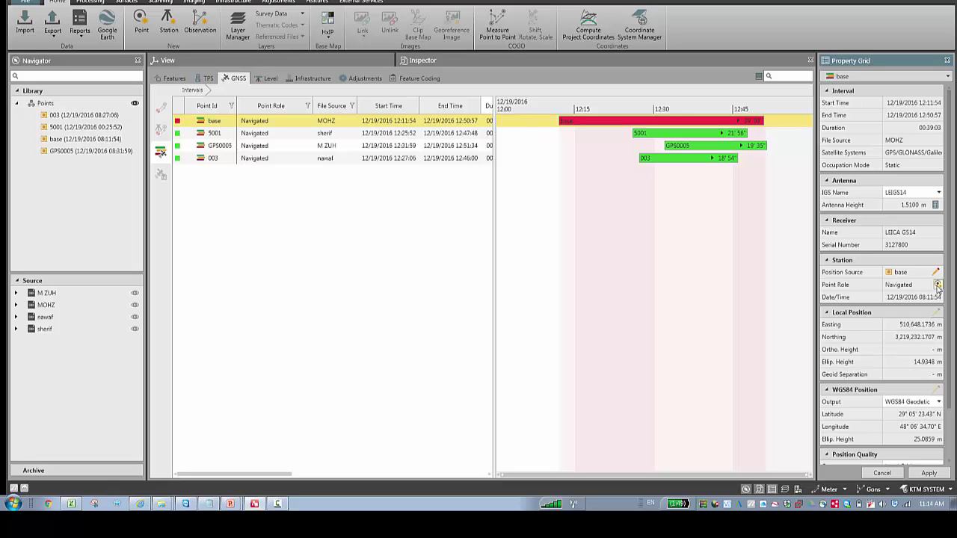
left_click(938, 286)
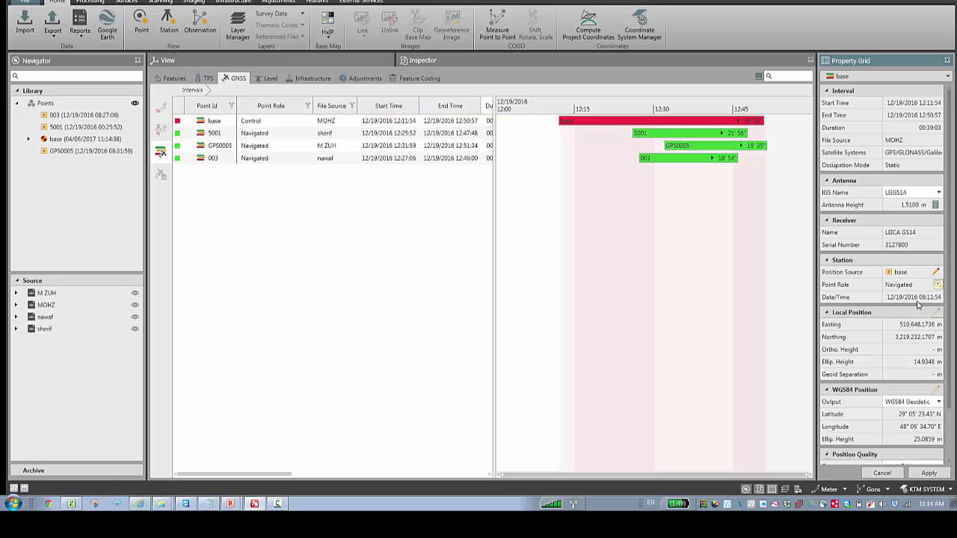
Select the control entry under the base point in the library and open its local position for editing
left_click(28, 140)
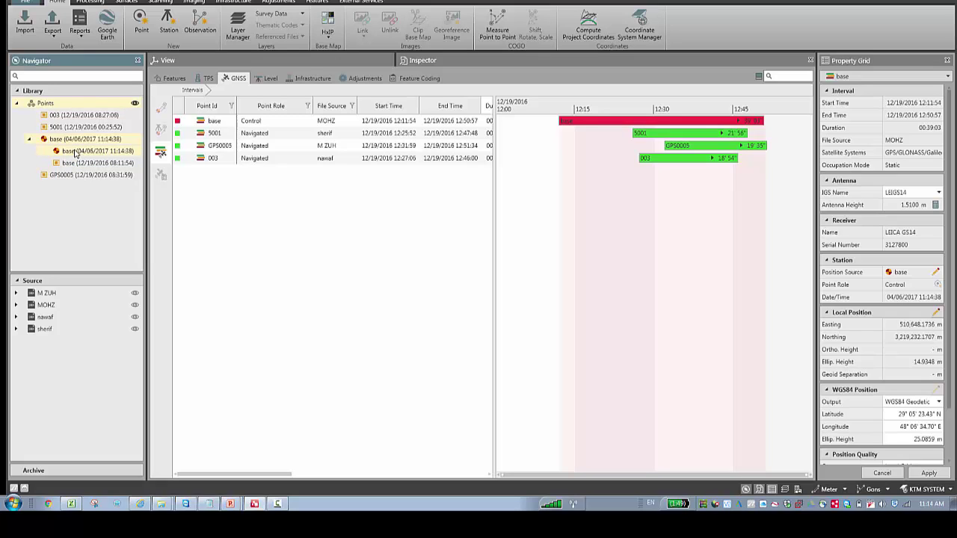
left_click(78, 151)
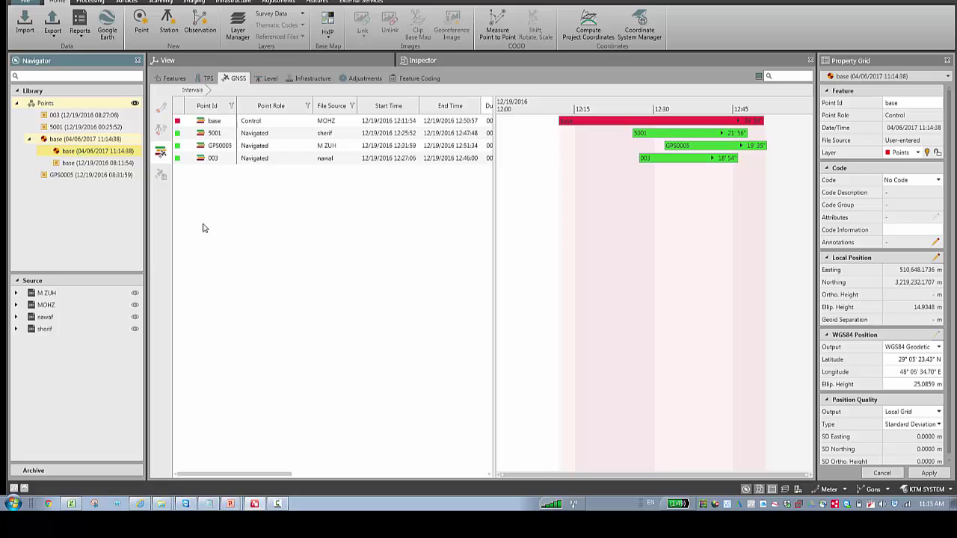
left_click(935, 258)
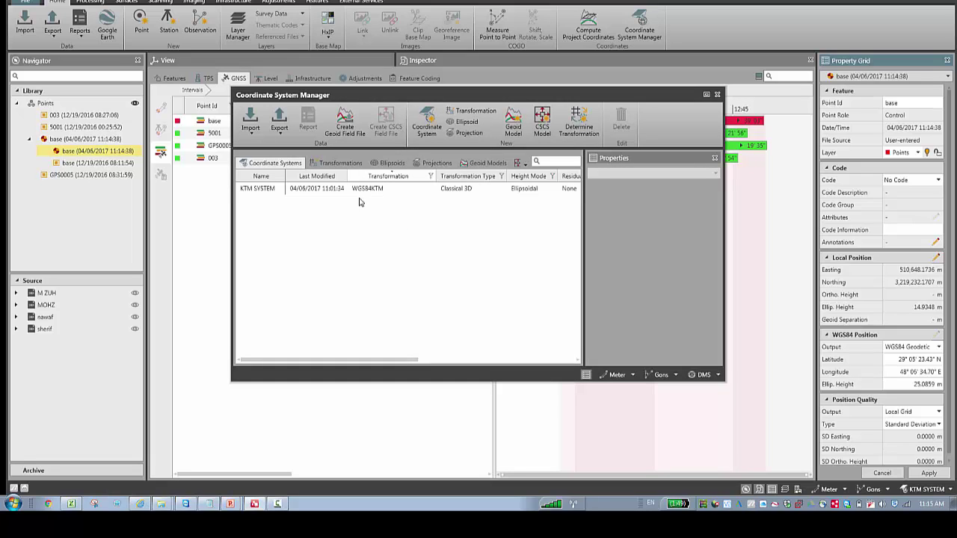
Assign the geoid model file ME-EGM2008-Full to the KTM SYSTEM coordinate system and apply the change
left_click(350, 192)
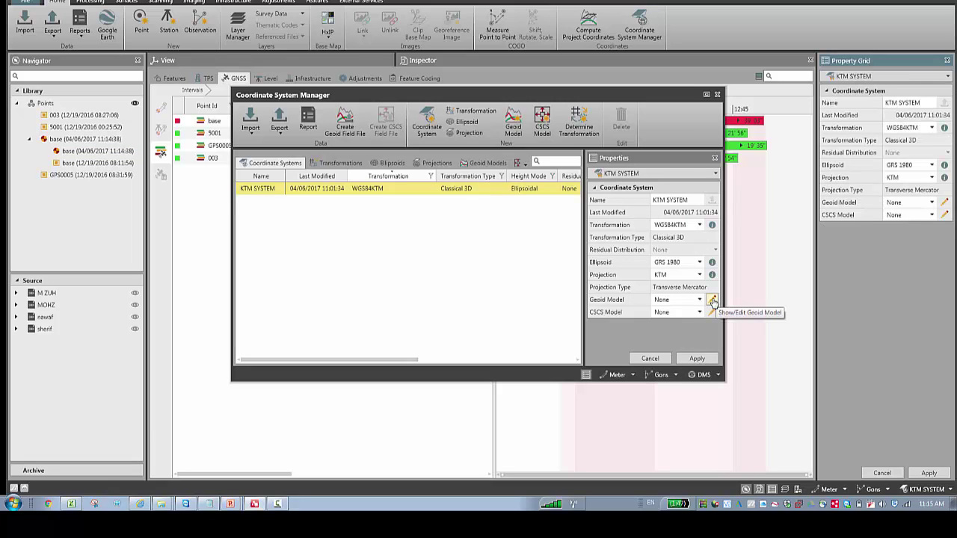
left_click(712, 300)
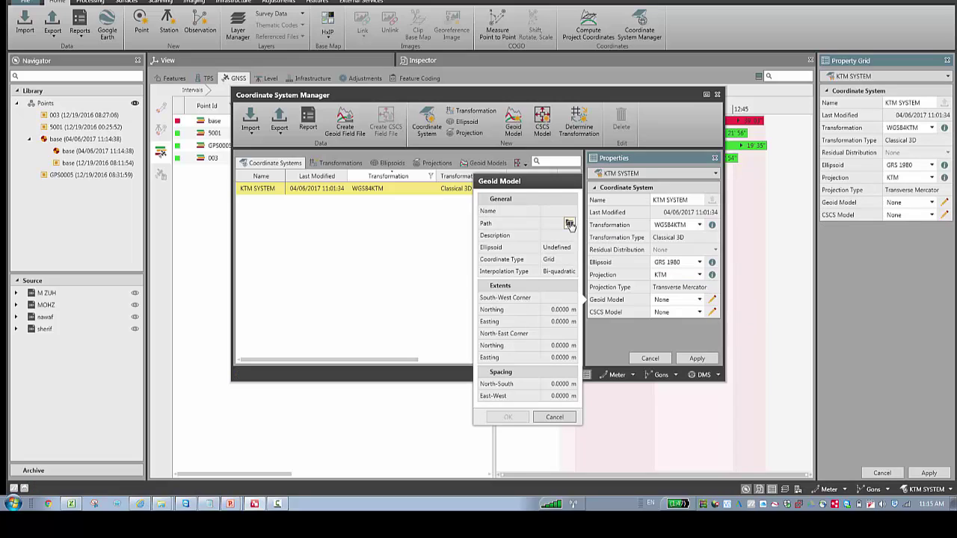
left_click(570, 224)
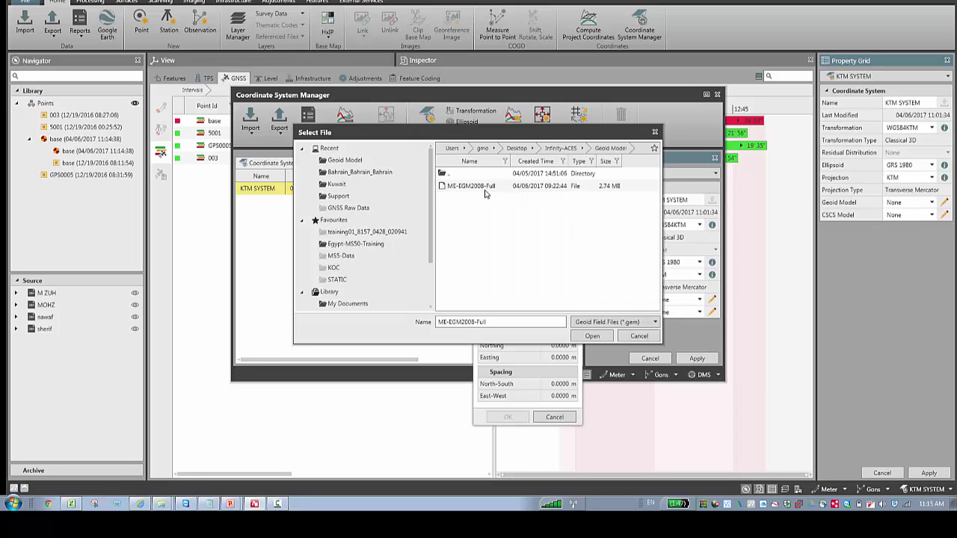
left_click(484, 188)
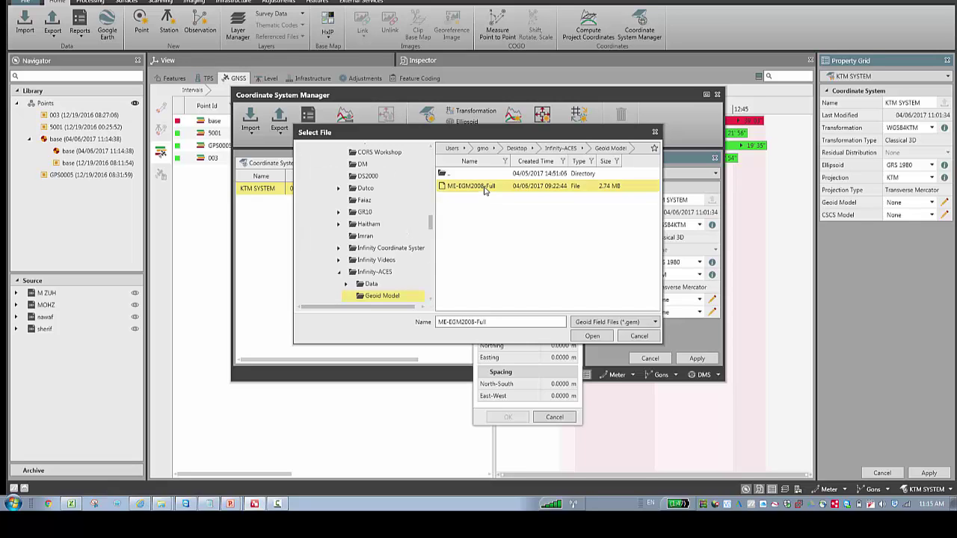
left_click(592, 337)
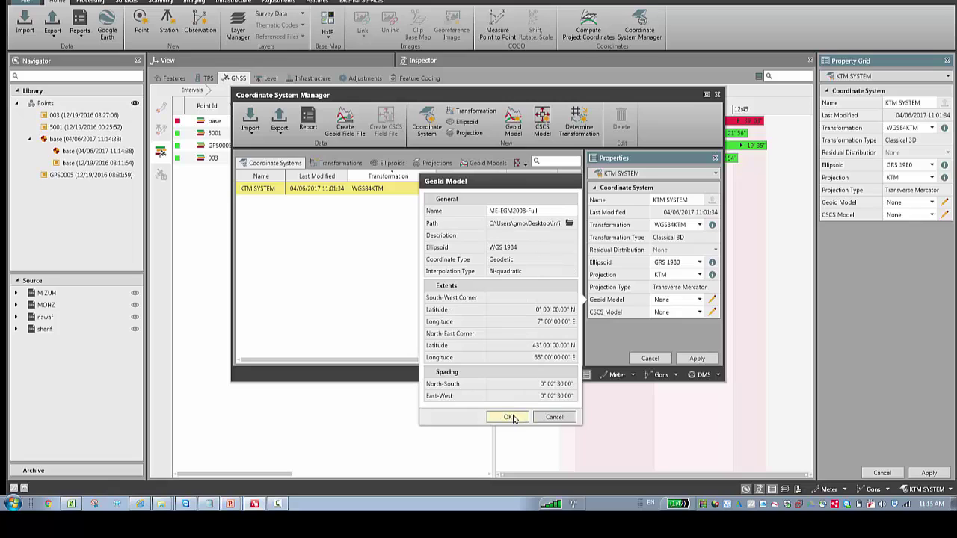
left_click(514, 417)
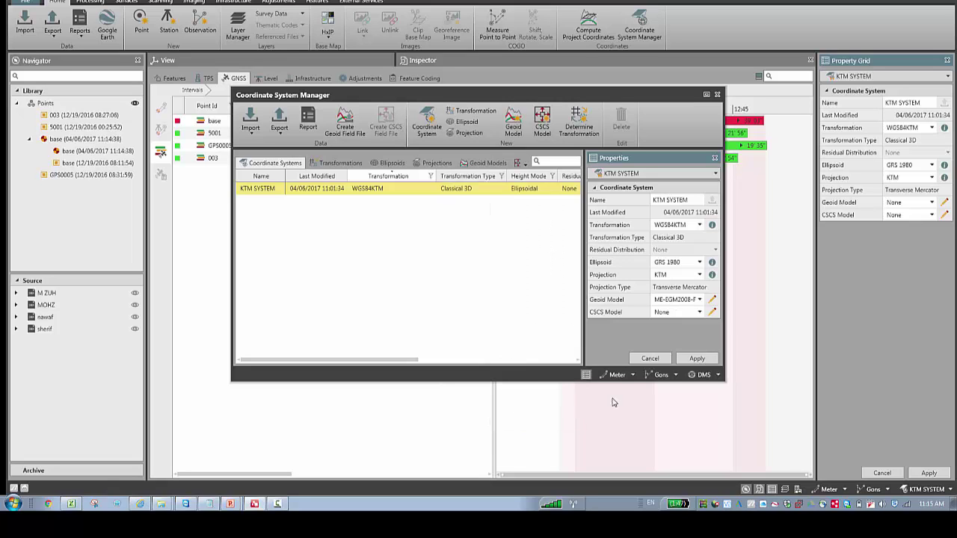
left_click(697, 360)
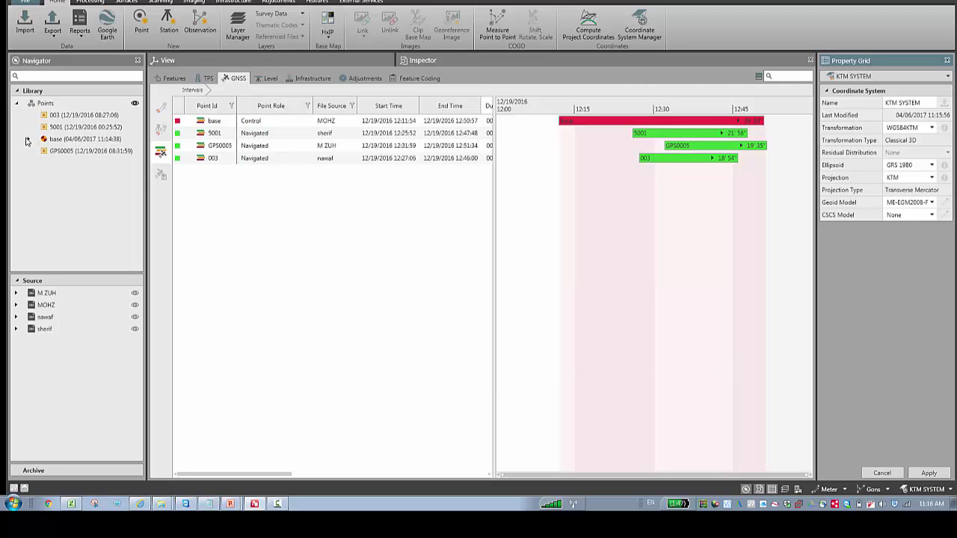
Set the local easting of the base point's control entry to 510649.8550, copied from the Coodinates.txt file in Notepad
left_click(28, 143)
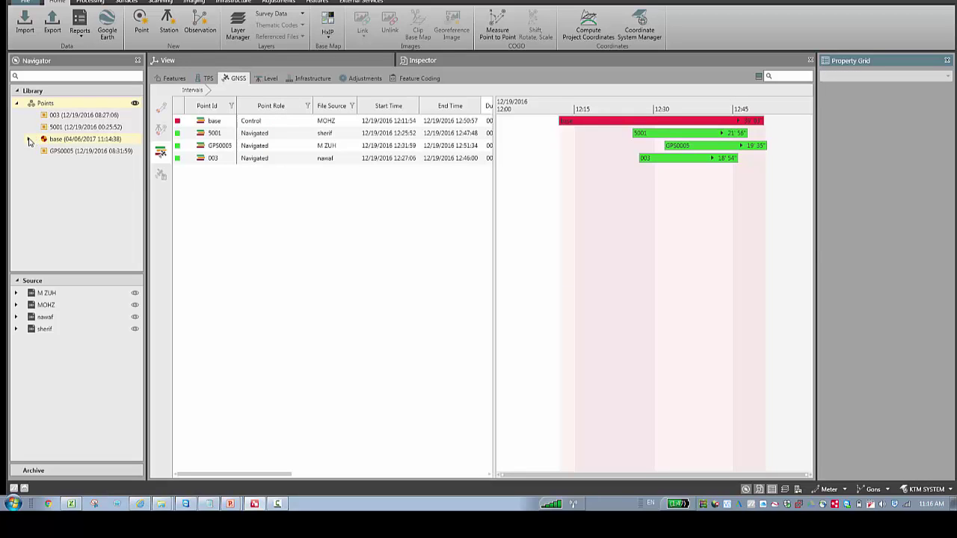
left_click(29, 141)
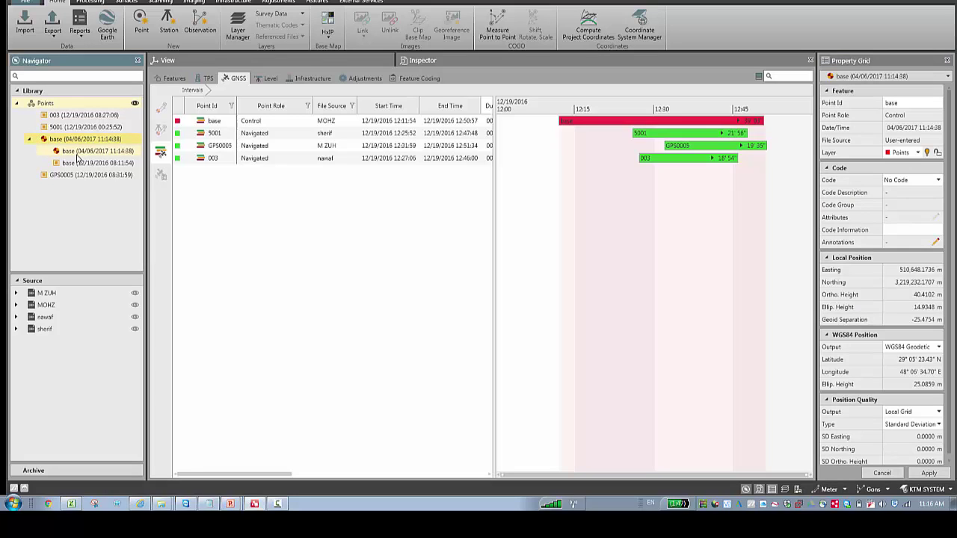
left_click(78, 152)
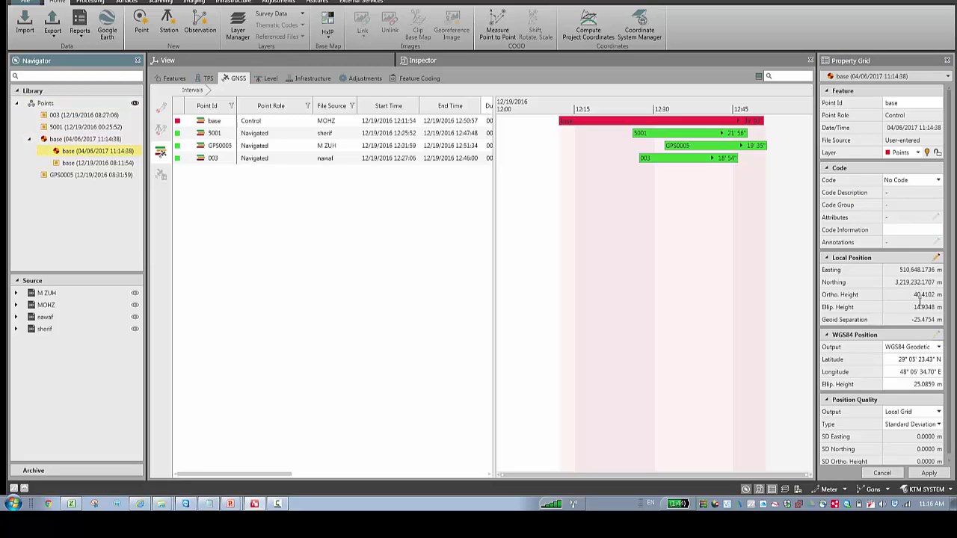
left_click(936, 258)
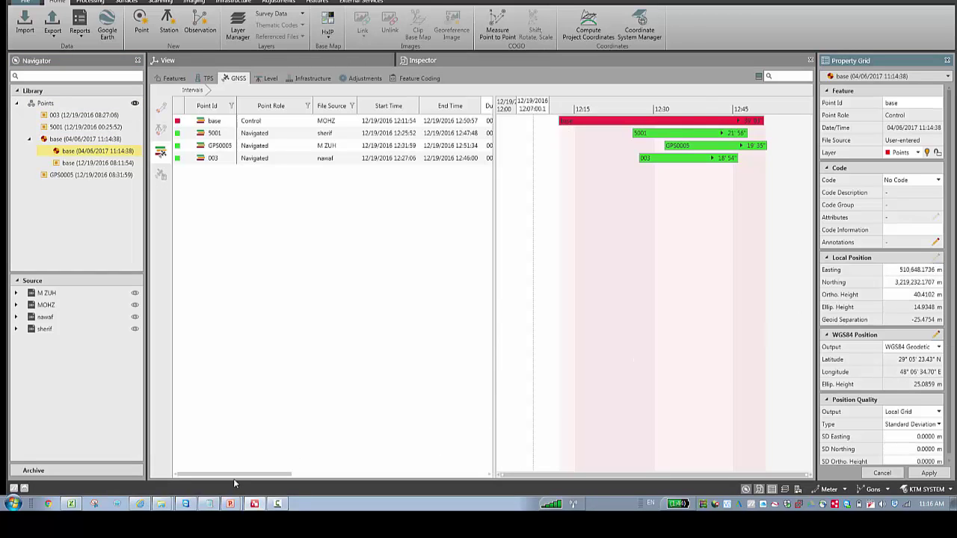
left_click(210, 503)
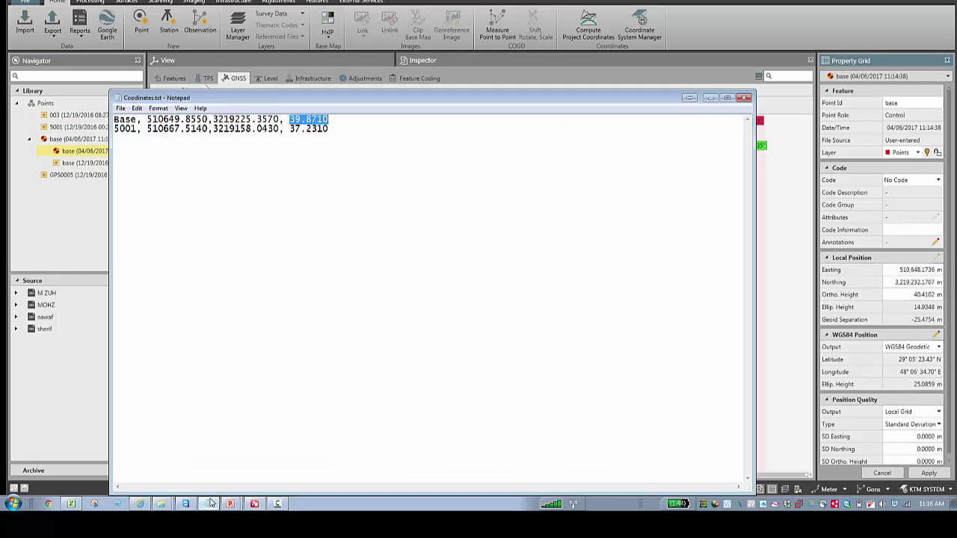
left_click(148, 119)
left_click_drag(148, 119, 208, 111)
key("ctrl+c")
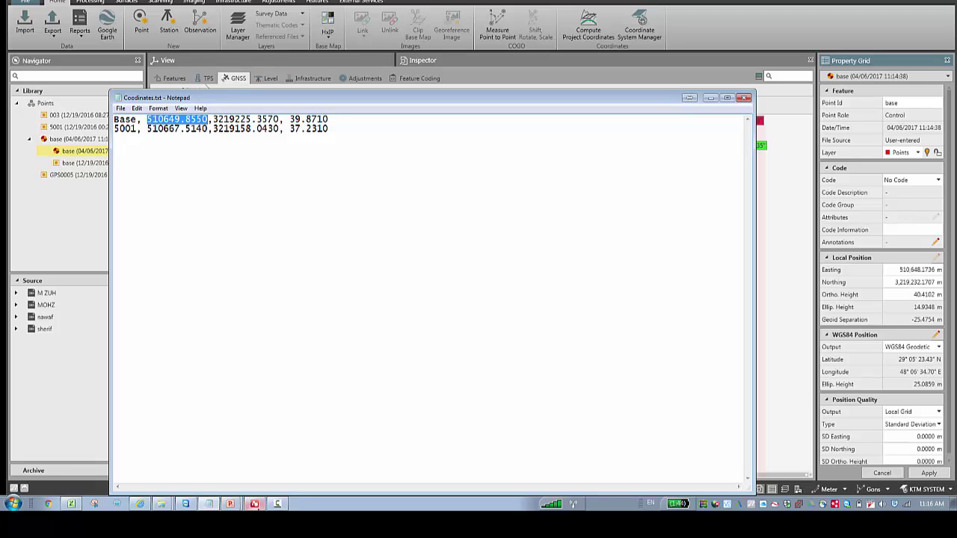
left_click(256, 502)
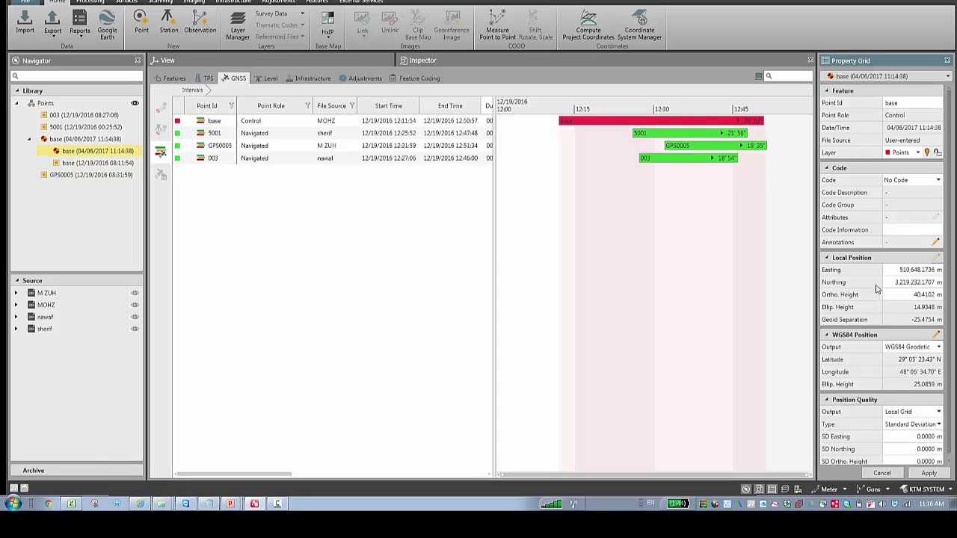
left_click(894, 270)
left_click_drag(896, 270, 946, 273)
key("ctrl+v")
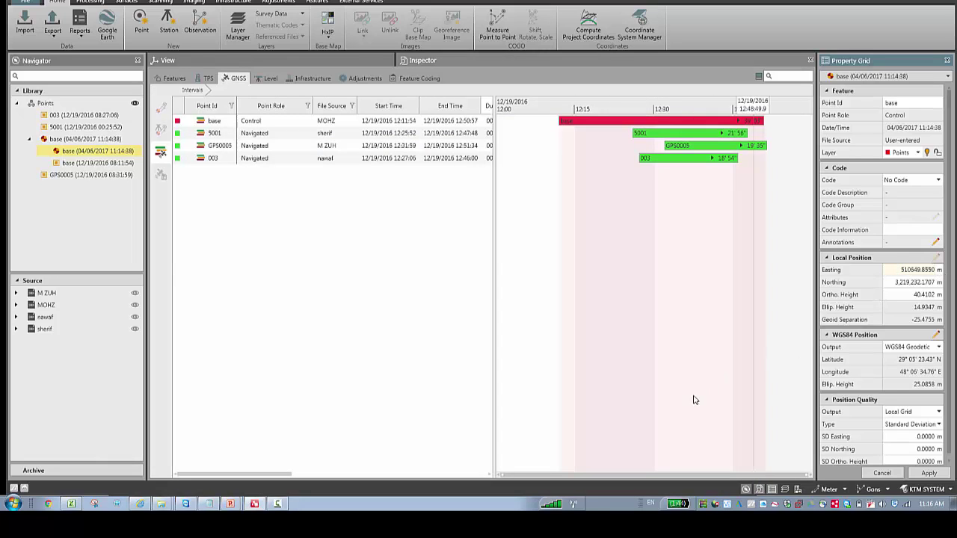
Set the northing of the base control entry to 3219225.3570, copied from the Base line of Coodinates.txt
left_click(210, 504)
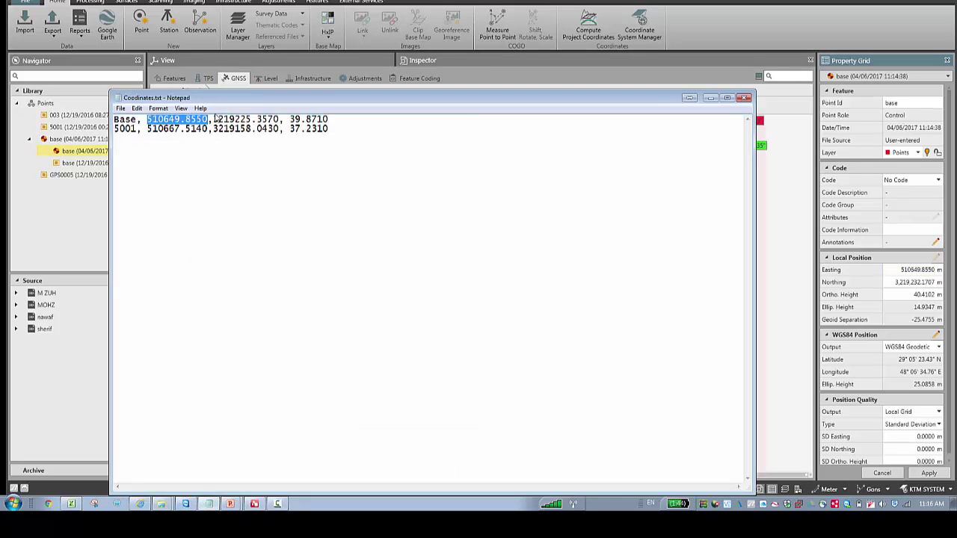
left_click_drag(213, 119, 281, 121)
key("ctrl+c")
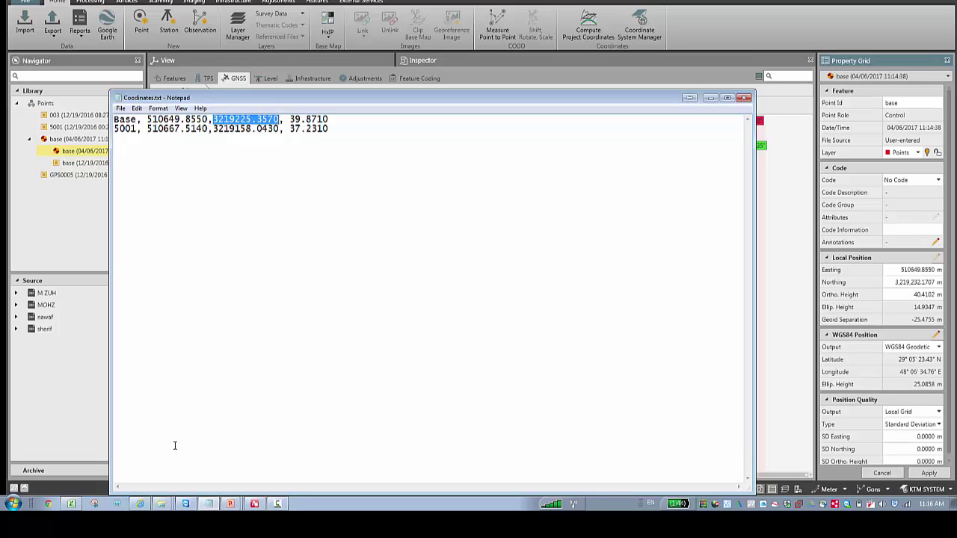
left_click(248, 506)
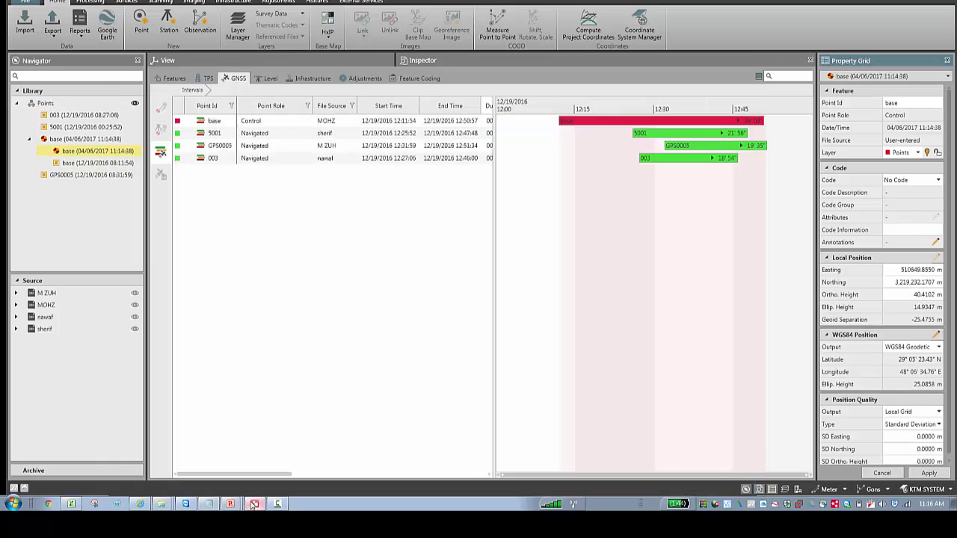
left_click(904, 269)
key("Tab")
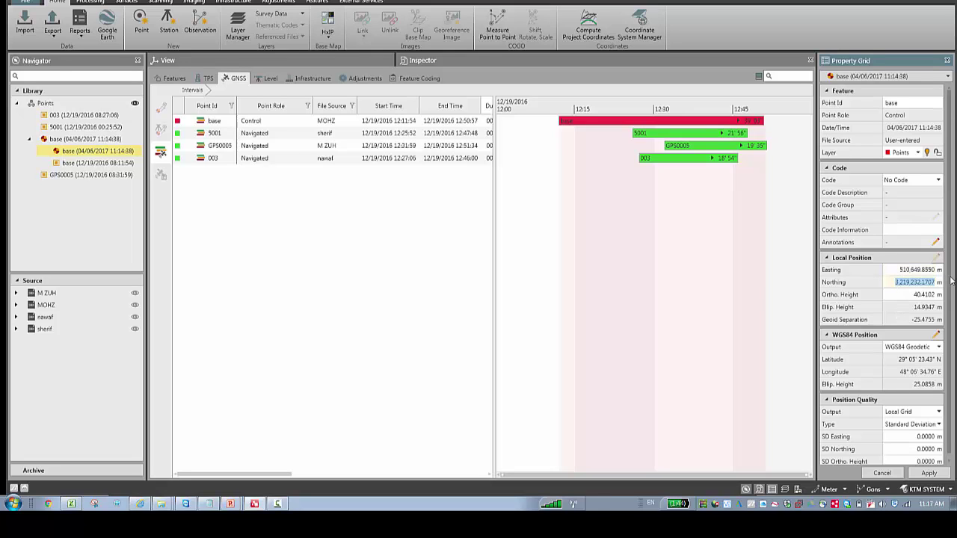
key("ctrl+v")
Set the orthometric height of the base control entry to 39.8710 from Coodinates.txt and apply the new coordinates
left_click(213, 504)
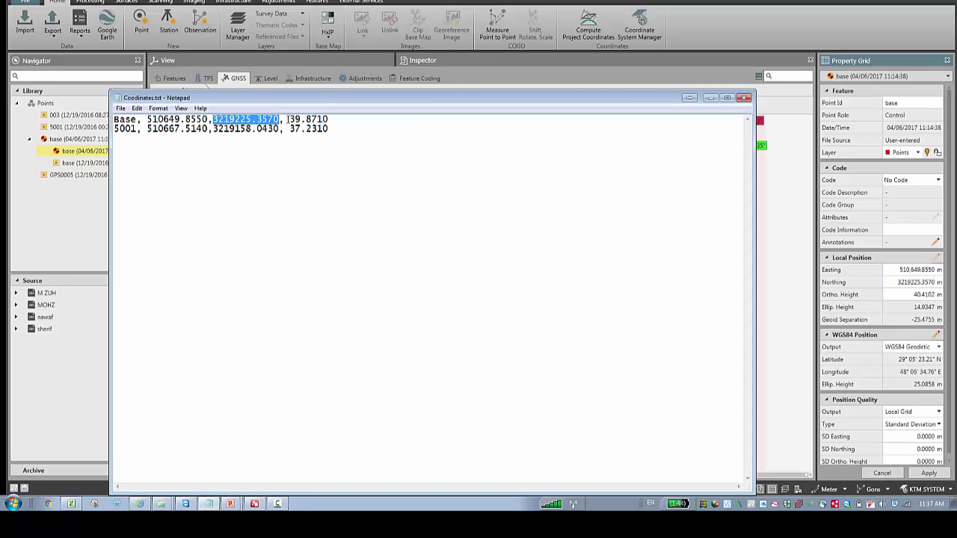
left_click_drag(288, 120, 334, 119)
key("ctrl+c")
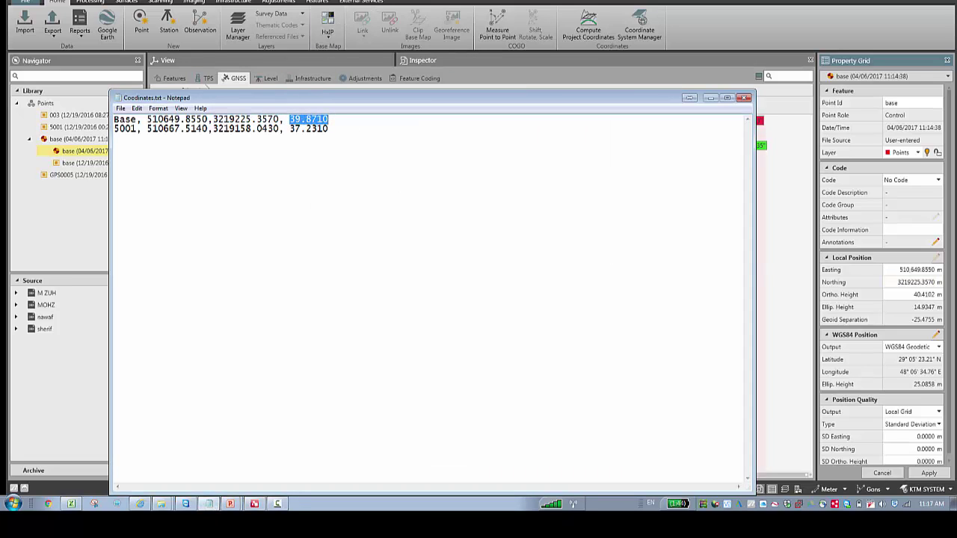
left_click(912, 306)
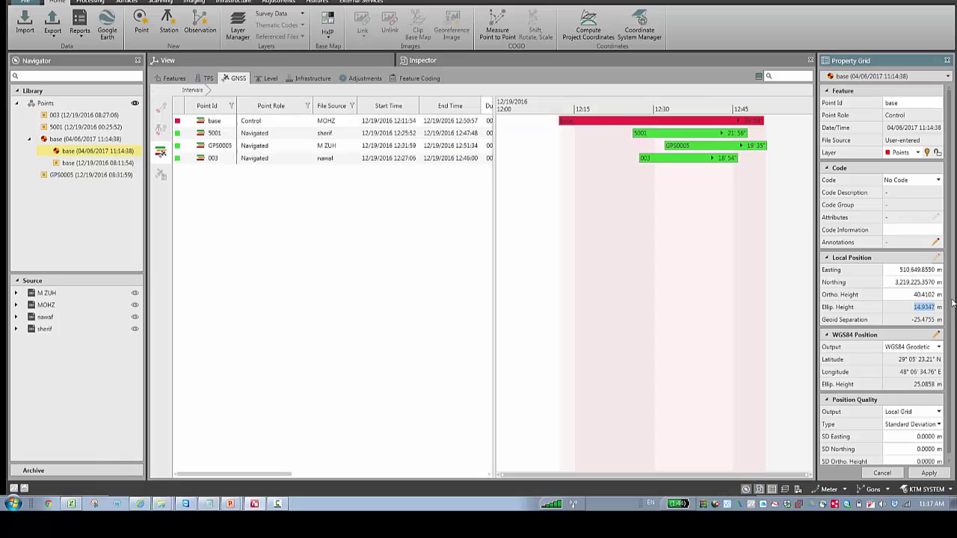
left_click(911, 293)
key("ctrl+v")
key("Return")
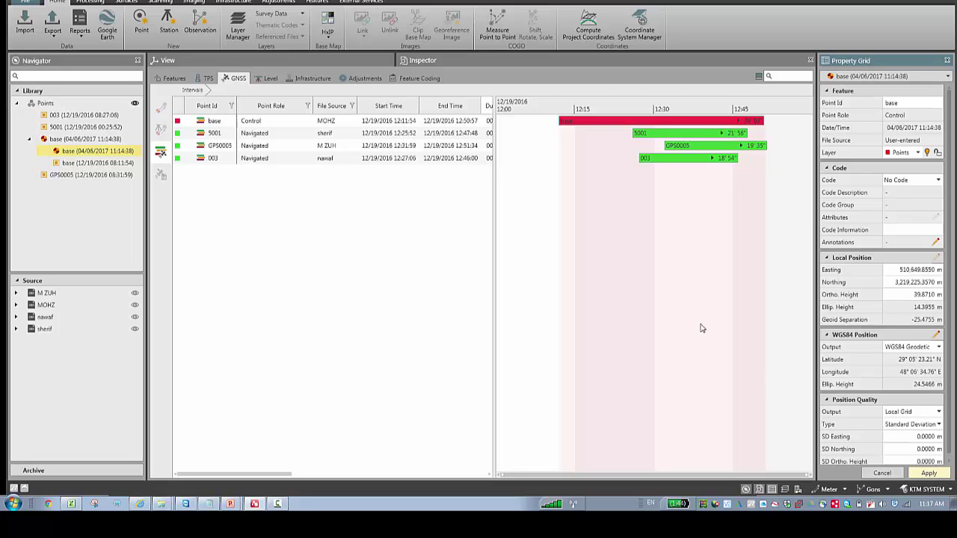
Process the GNSS baselines from the base reference to rovers 5001, GPS0005 and 003
right_click(539, 184)
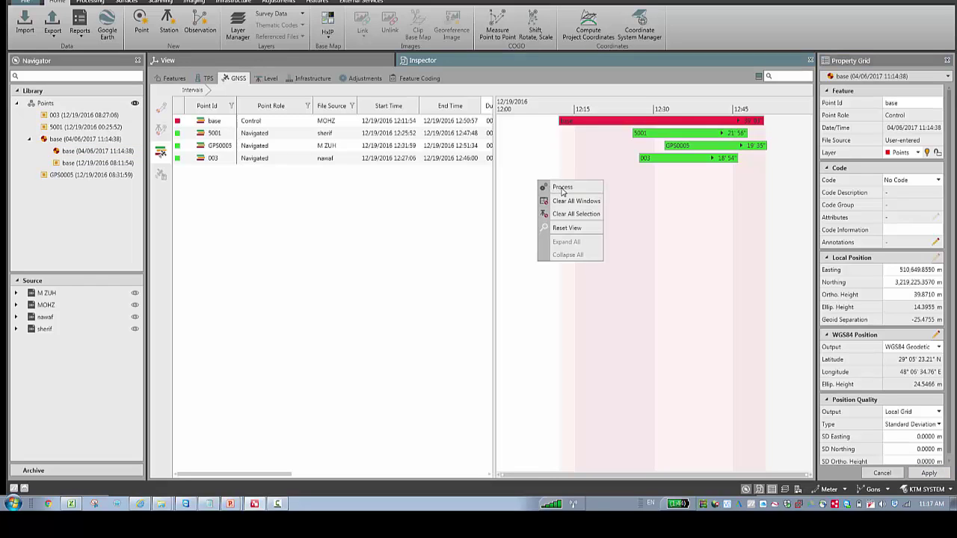
left_click(562, 187)
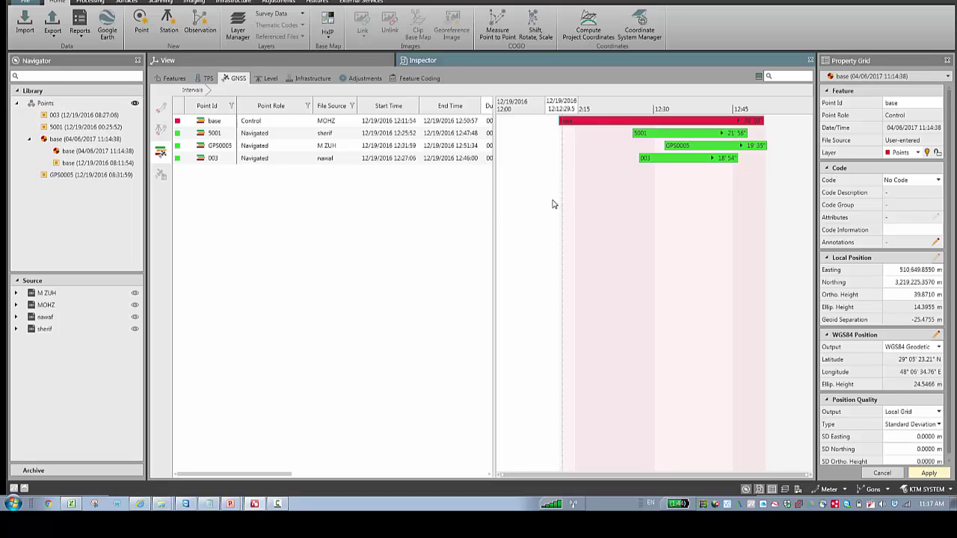
left_click(504, 194)
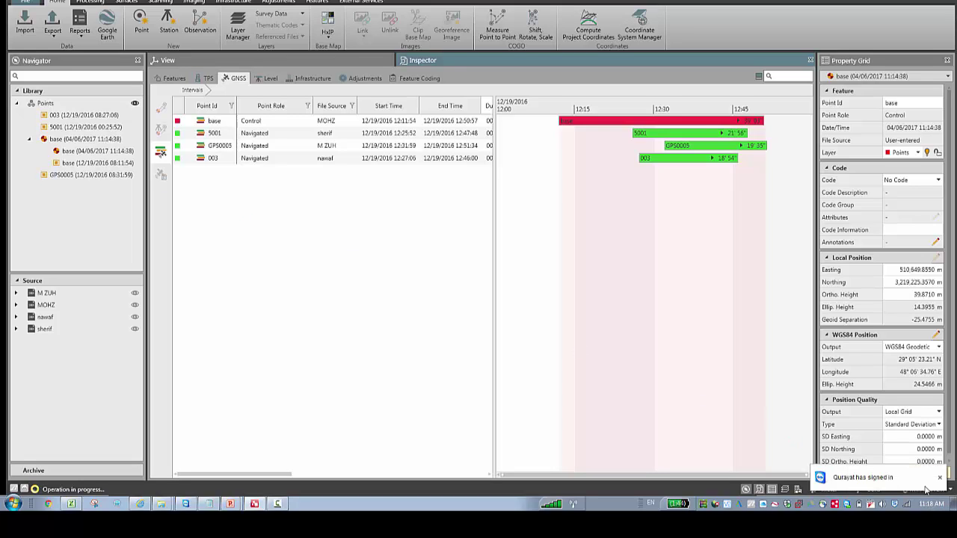
left_click(942, 478)
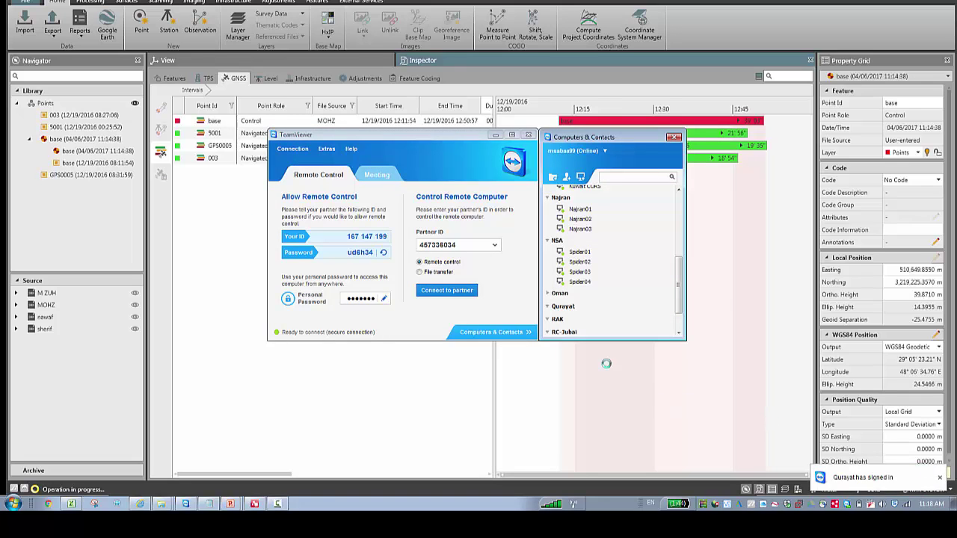
left_click(495, 135)
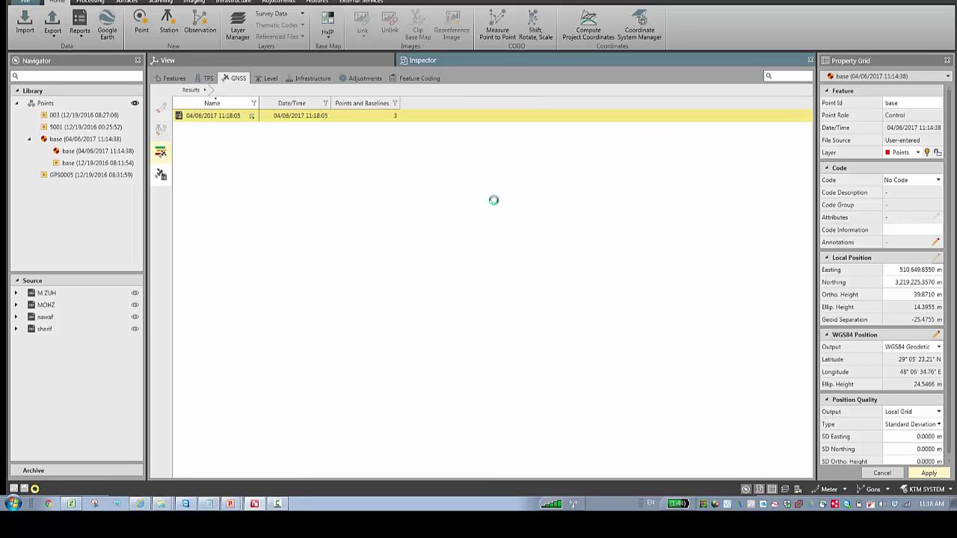
Store the new GNSS processing result in the project library
left_click(213, 119)
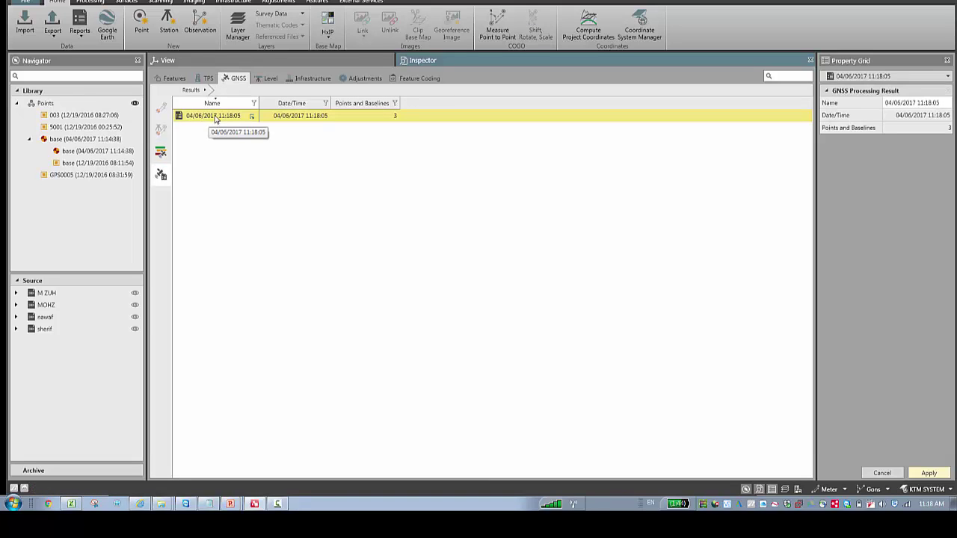
right_click(216, 118)
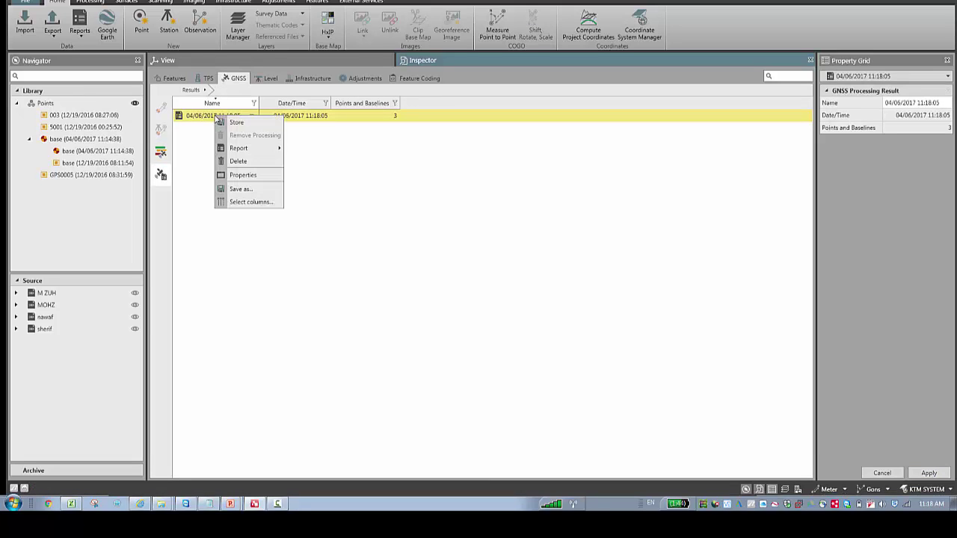
left_click(249, 125)
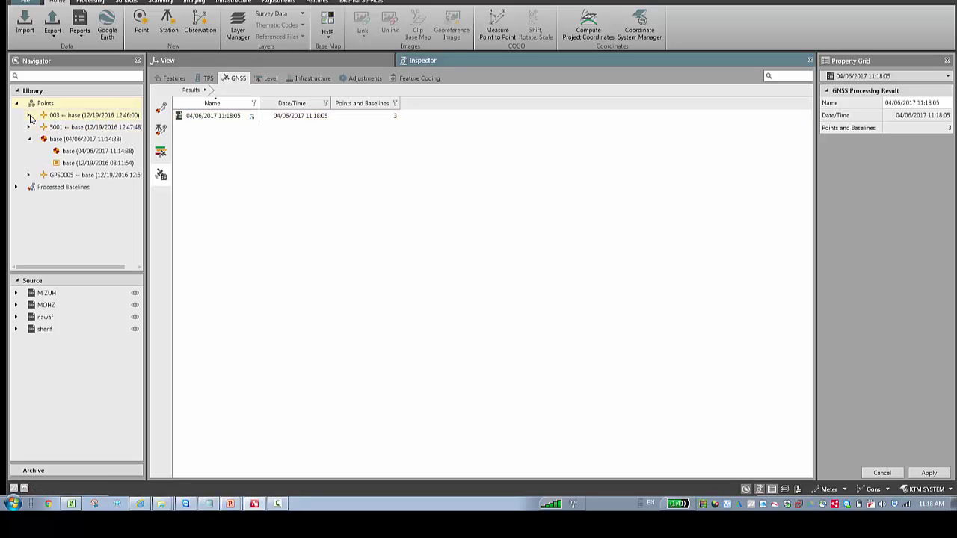
Examine the library entries under point 003 and the stored status and solution type of each processed baseline
left_click(29, 116)
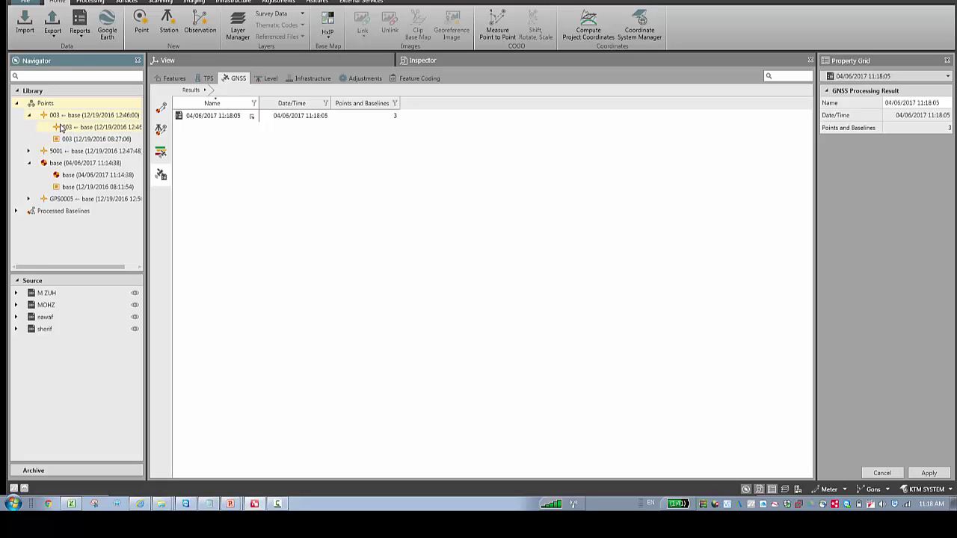
left_click(252, 116)
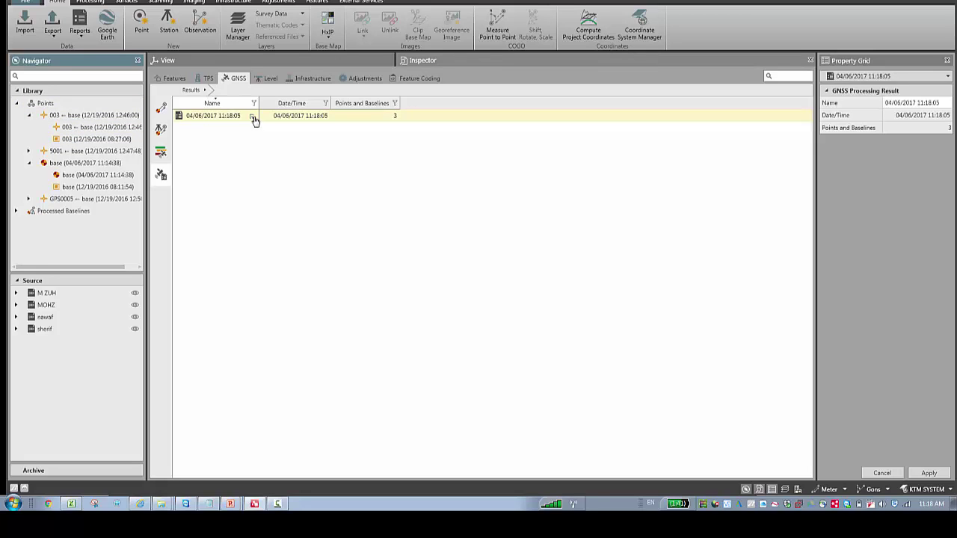
left_click(252, 117)
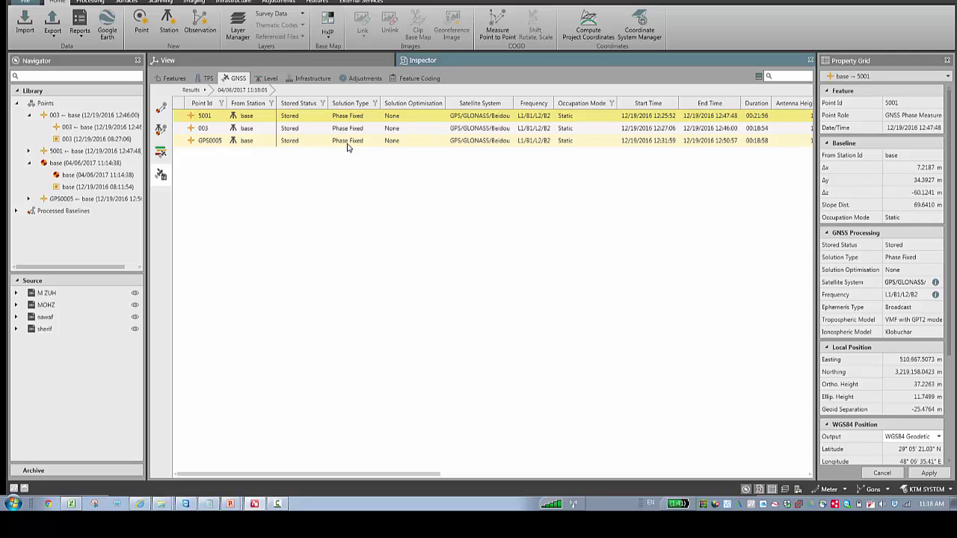
left_click(191, 90)
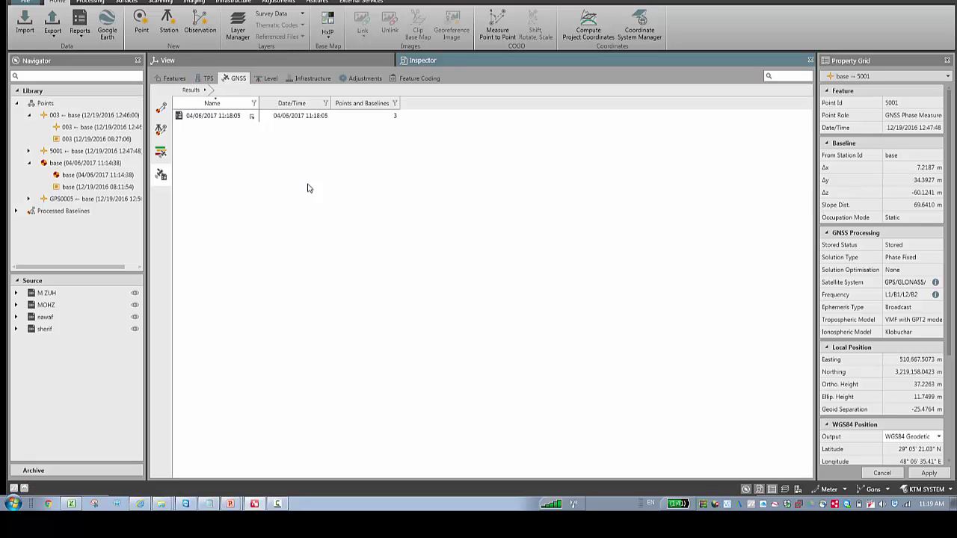
Review the options for the stored result and examine the processed baselines in the graphical view
right_click(228, 121)
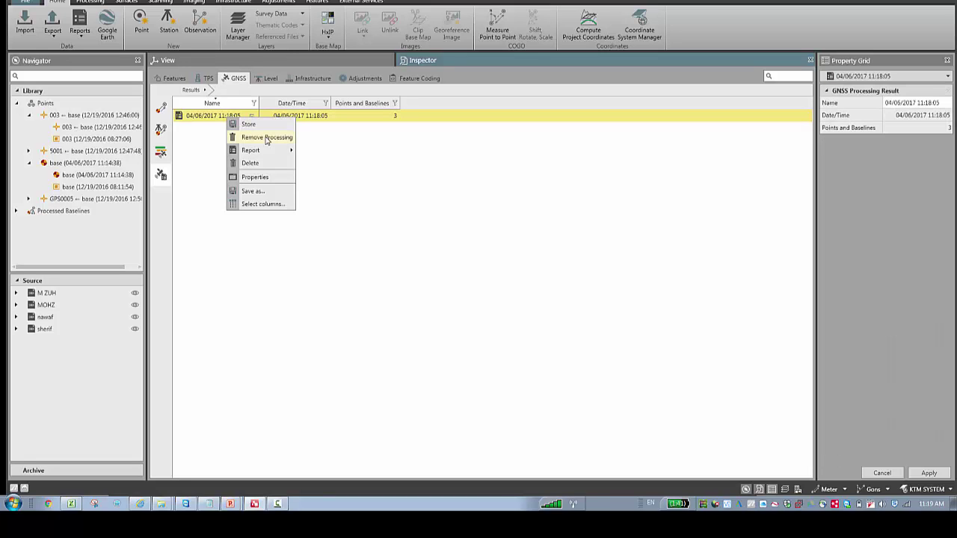
left_click(383, 259)
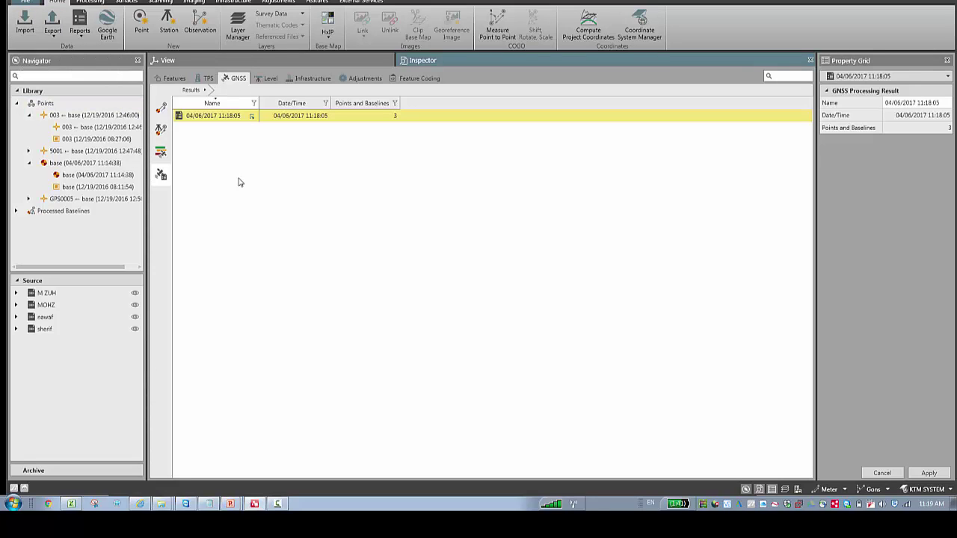
left_click(295, 63)
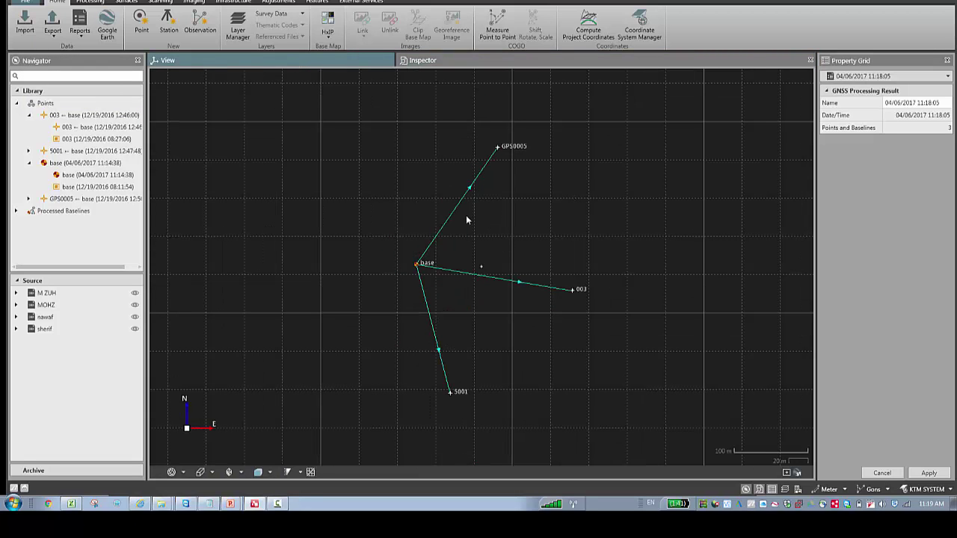
left_click(477, 60)
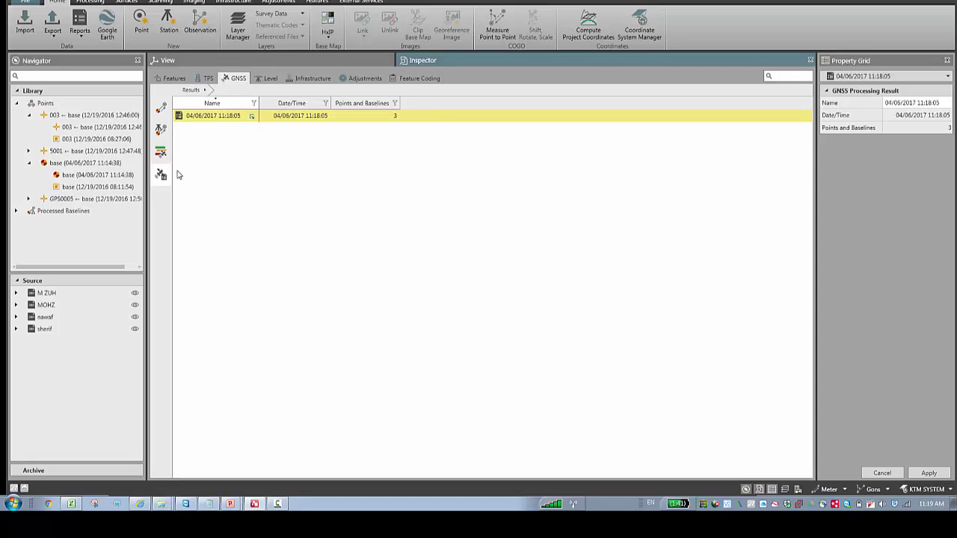
Reopen the processing result's baselines and inspect the entries and local position of point 5001 in the library
left_click(253, 118)
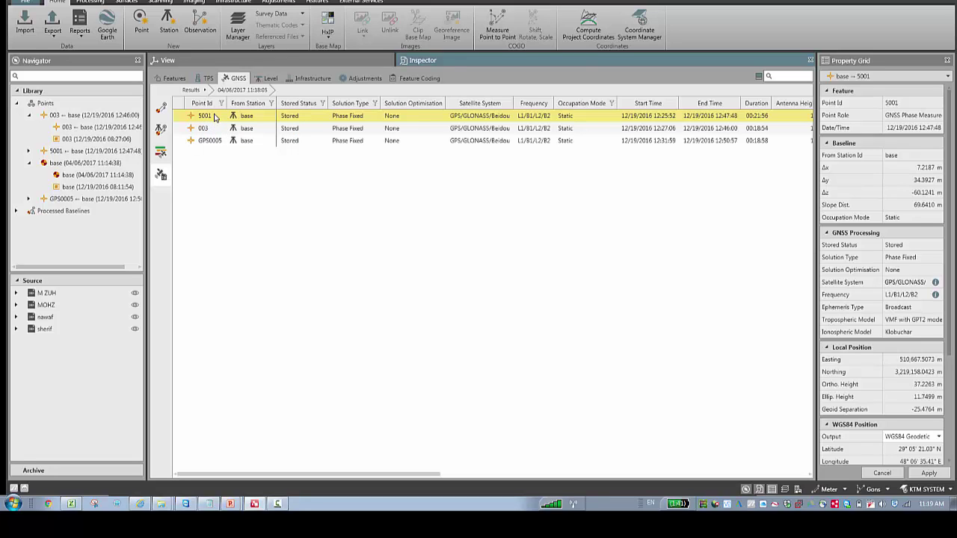
left_click(96, 152)
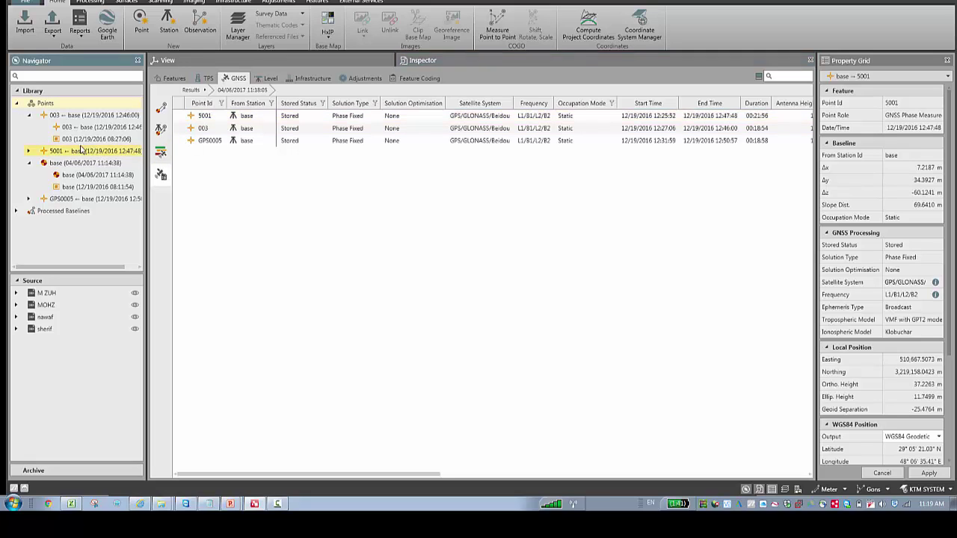
left_click(29, 152)
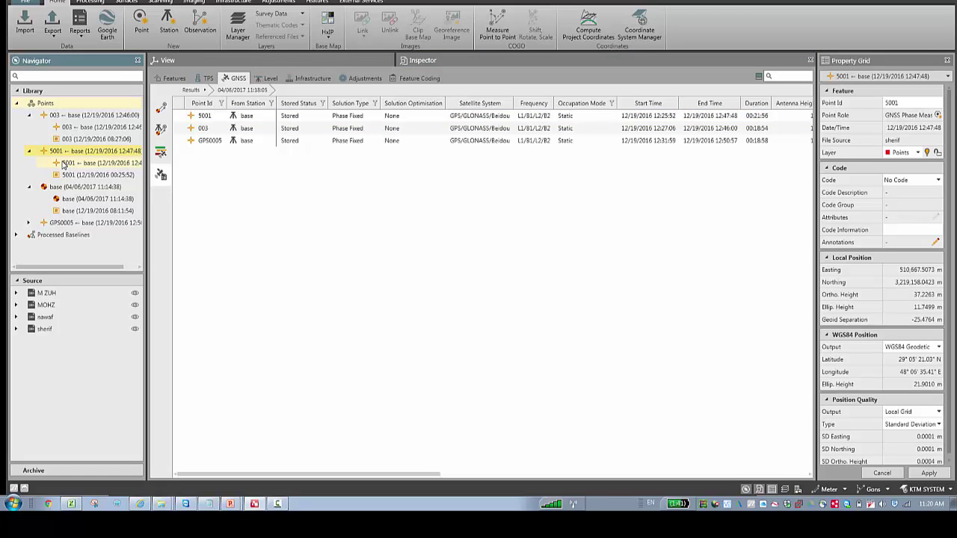
Compare the processed local position of point 5001 with its known coordinates in Coodinates.txt in Notepad
left_click(64, 164)
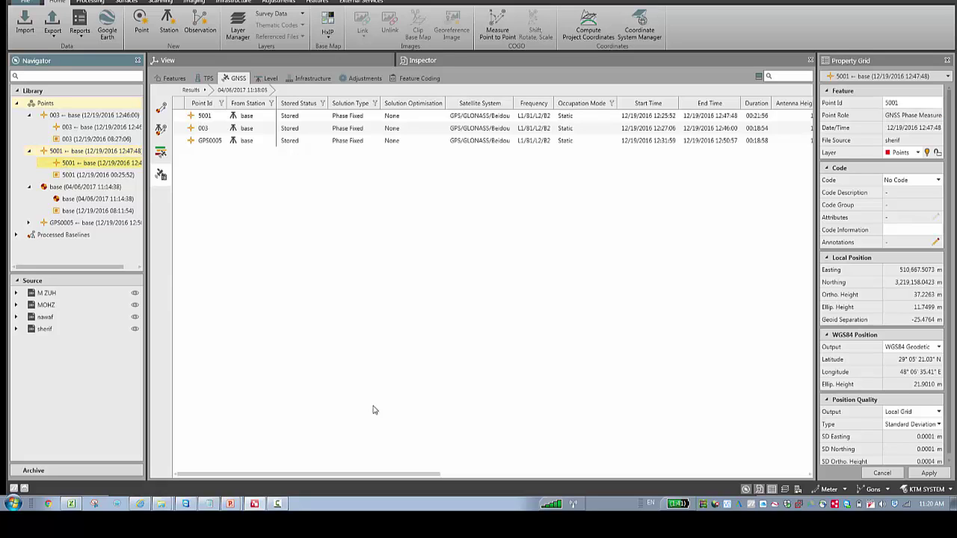
left_click(230, 505)
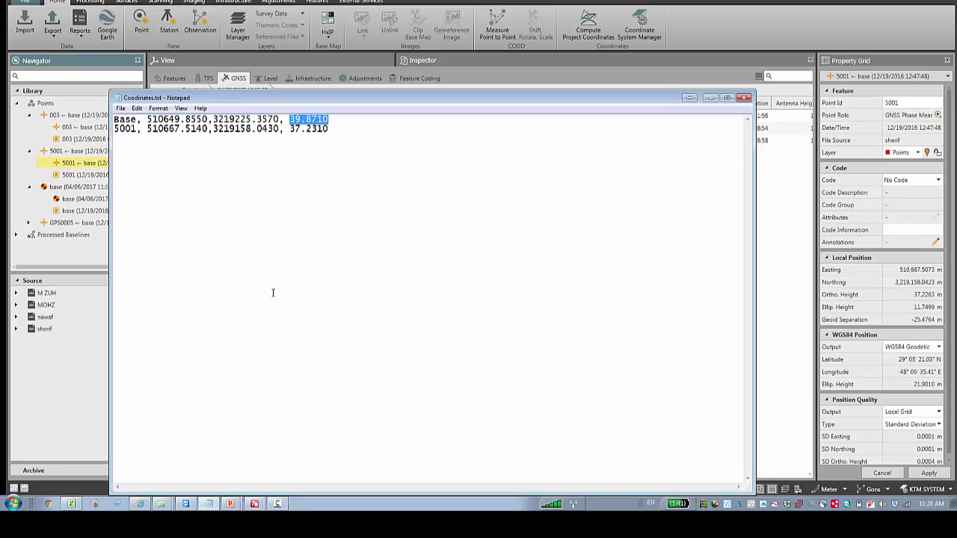
left_click_drag(142, 128, 335, 135)
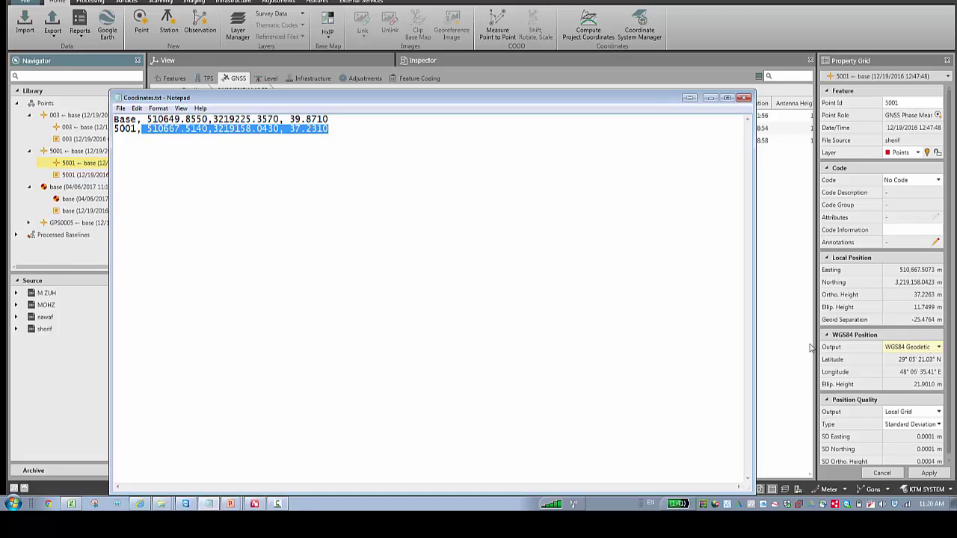
left_click(709, 98)
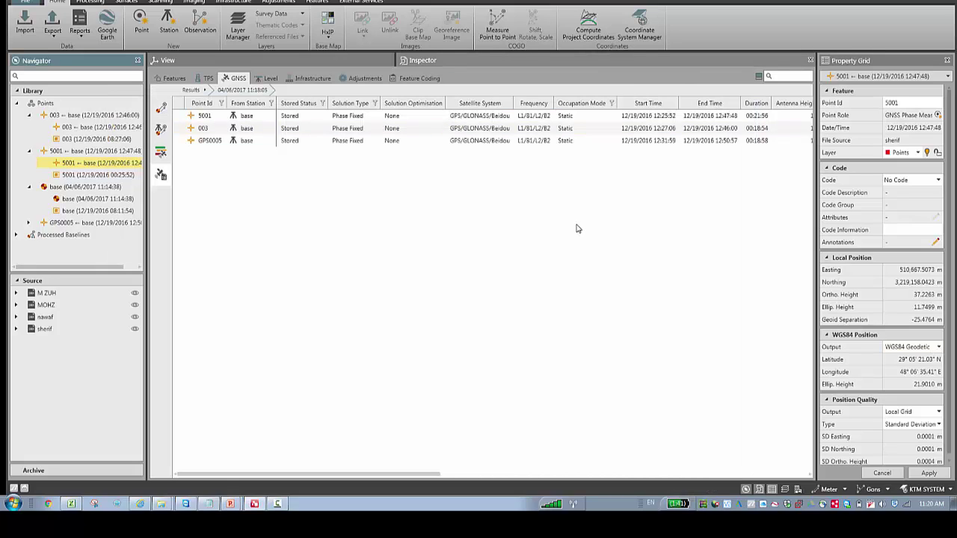
Review the base station's GNSS observations and the full observation list, and return to the processed baseline results
left_click(160, 129)
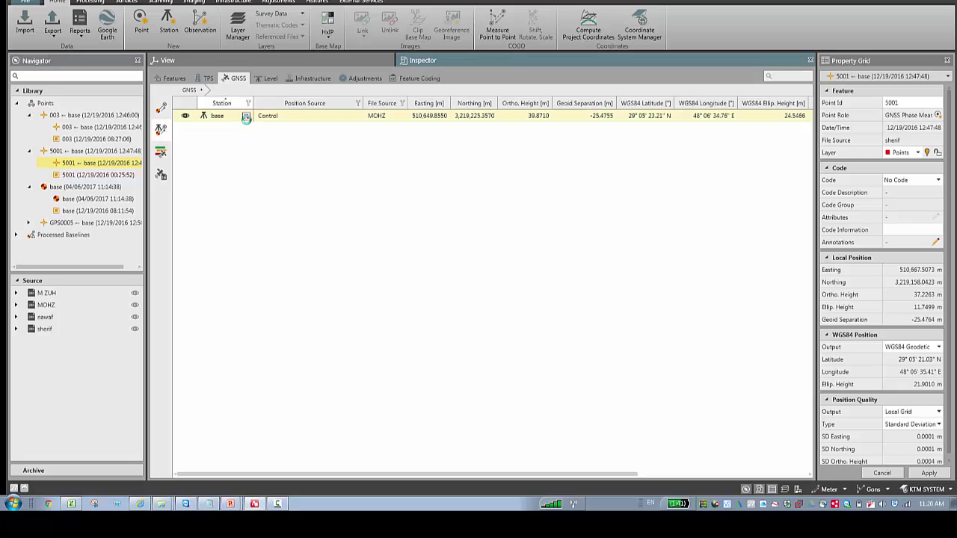
left_click(246, 118)
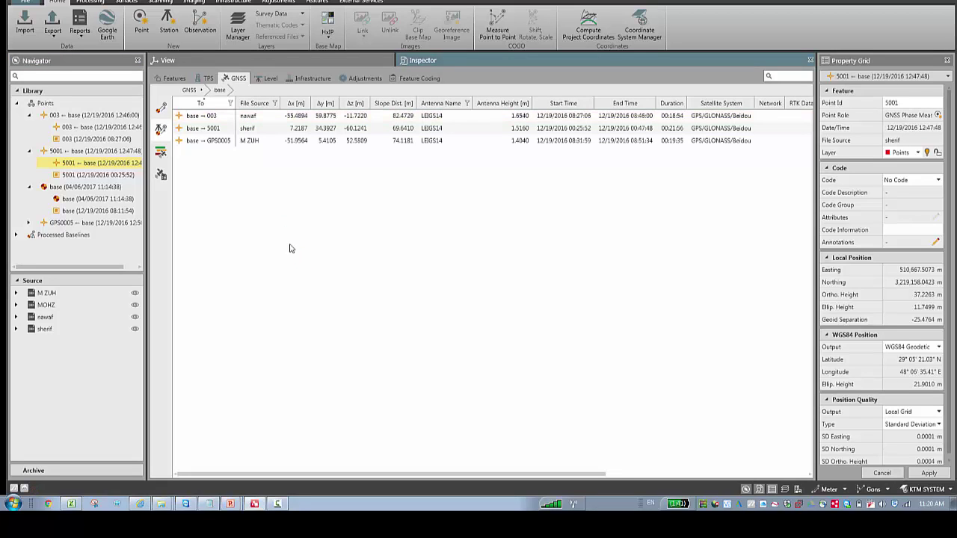
left_click(163, 110)
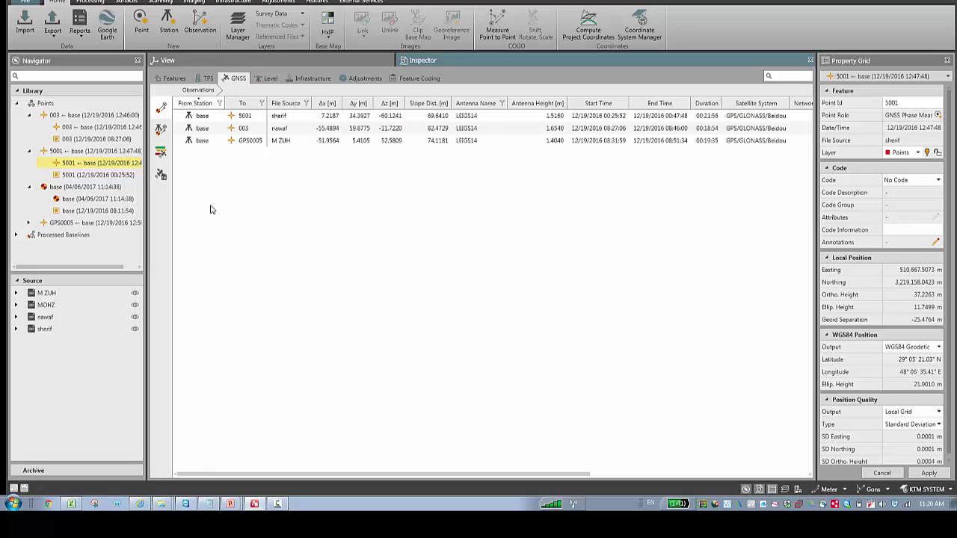
left_click(161, 177)
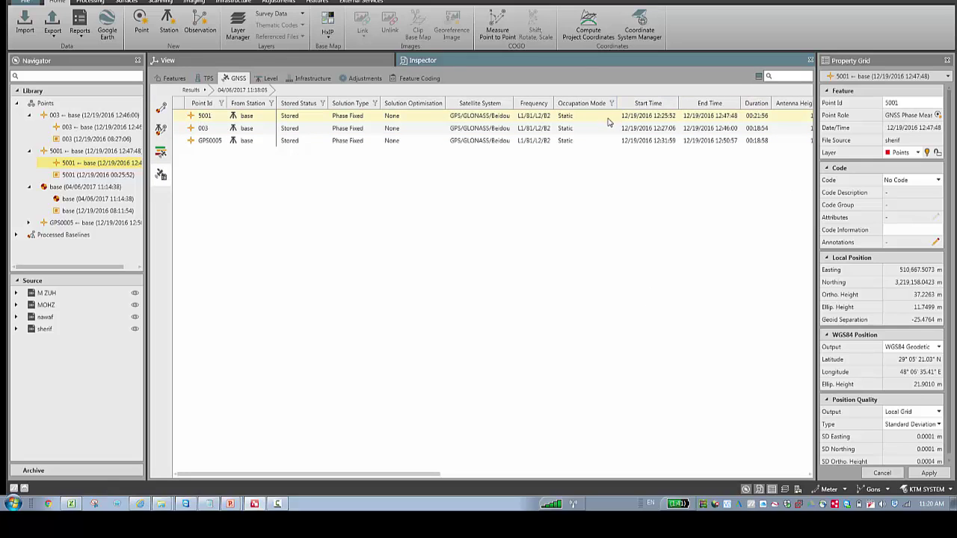
Show the analysis charts for baseline base to 5001, enlarge them, and examine satellite tracking and elevation
left_click(710, 121)
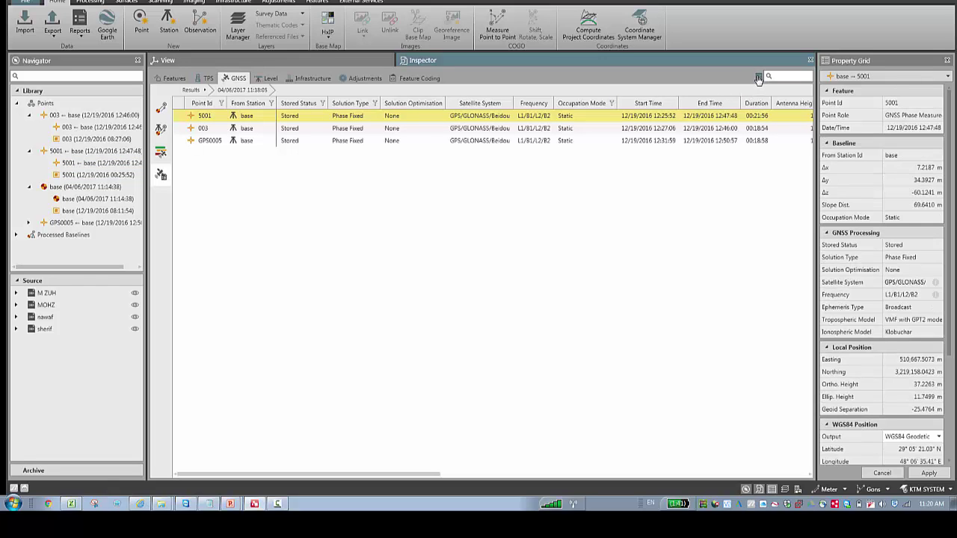
left_click(758, 77)
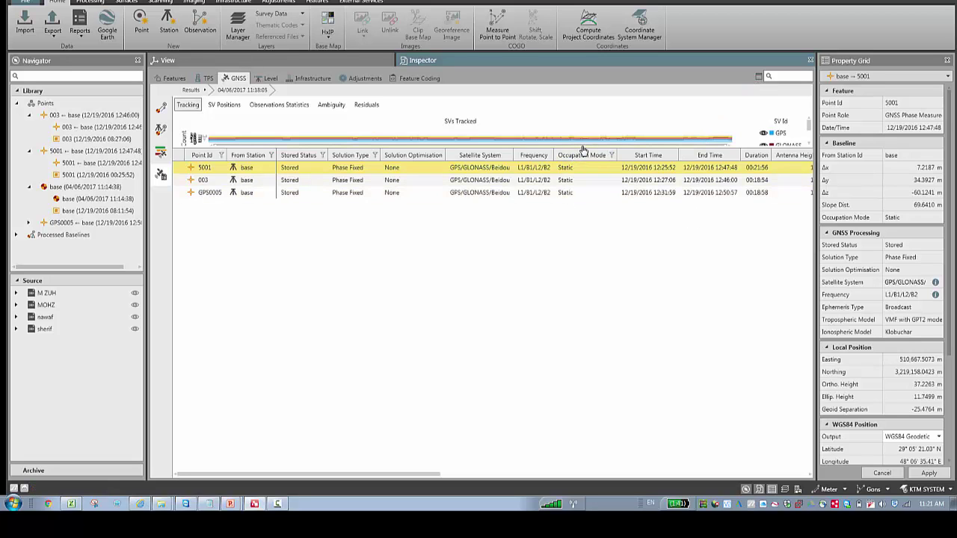
left_click_drag(580, 167, 576, 310)
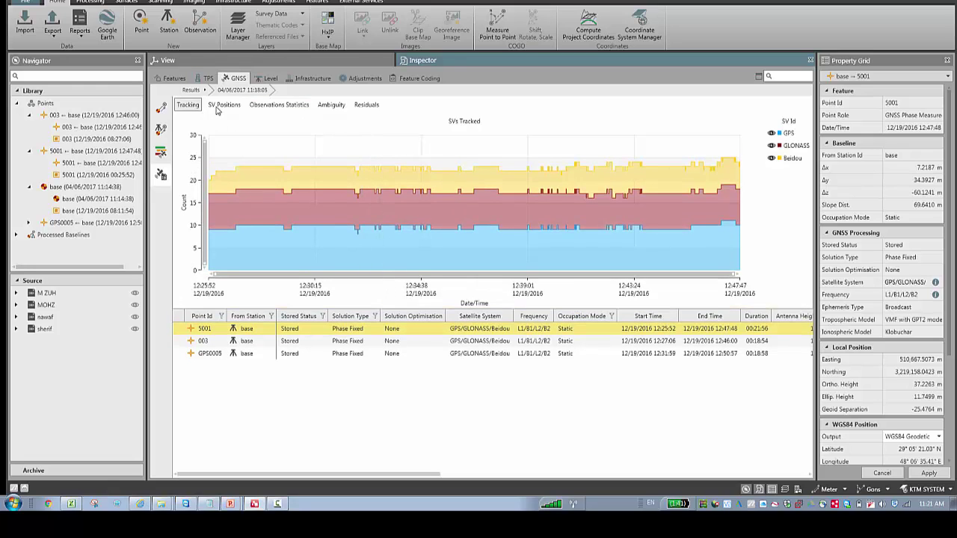
left_click(221, 106)
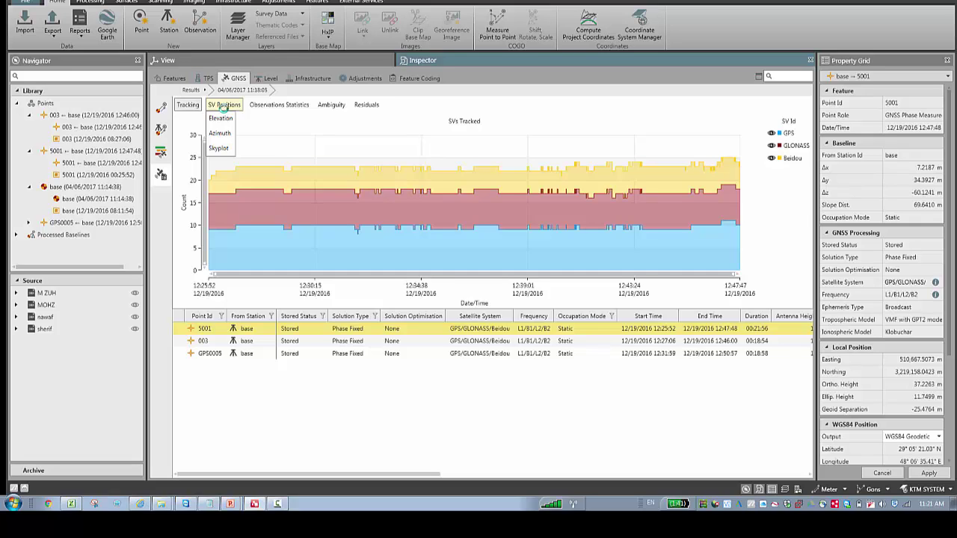
left_click(221, 117)
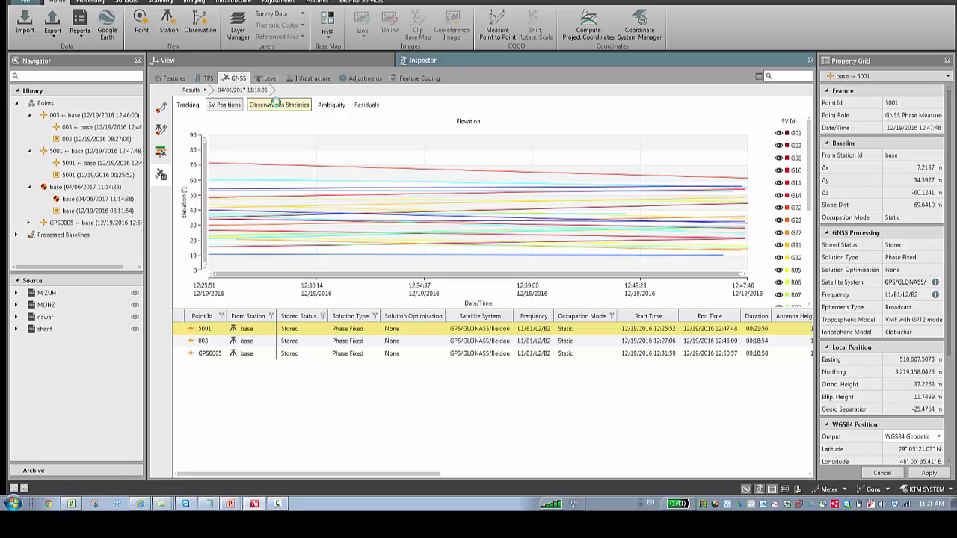
Examine the 5001 baseline's observation statistics, ambiguity frequency group coverage and code residuals, and hide the charts
left_click(278, 105)
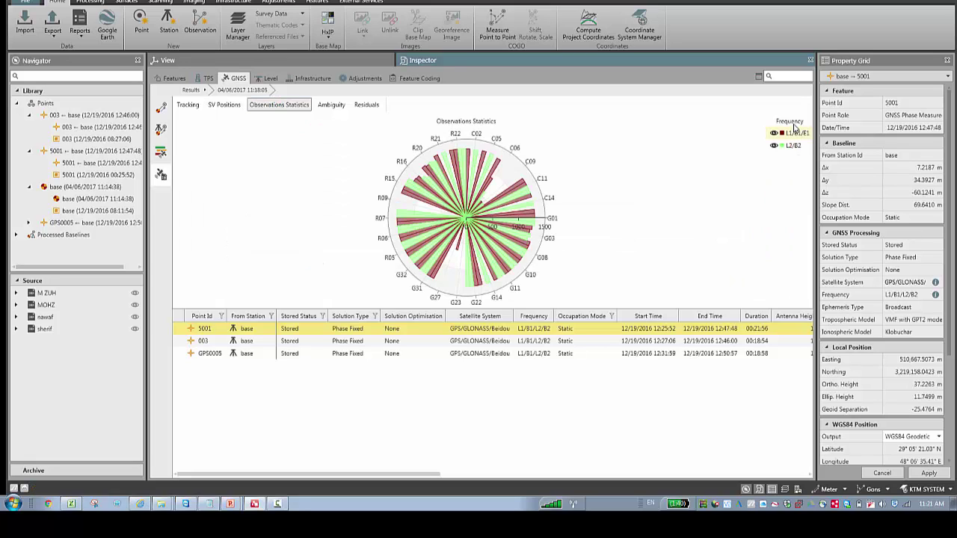
left_click(332, 108)
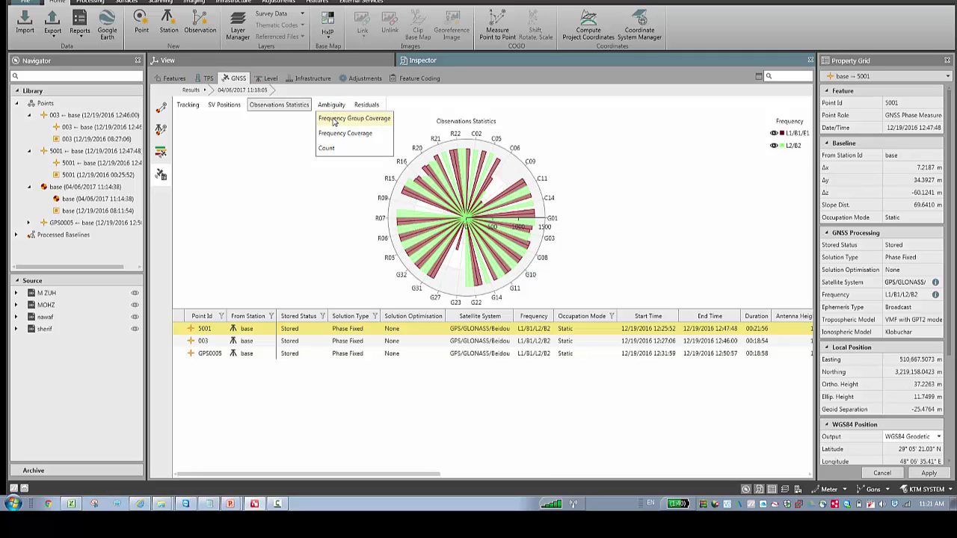
left_click(334, 121)
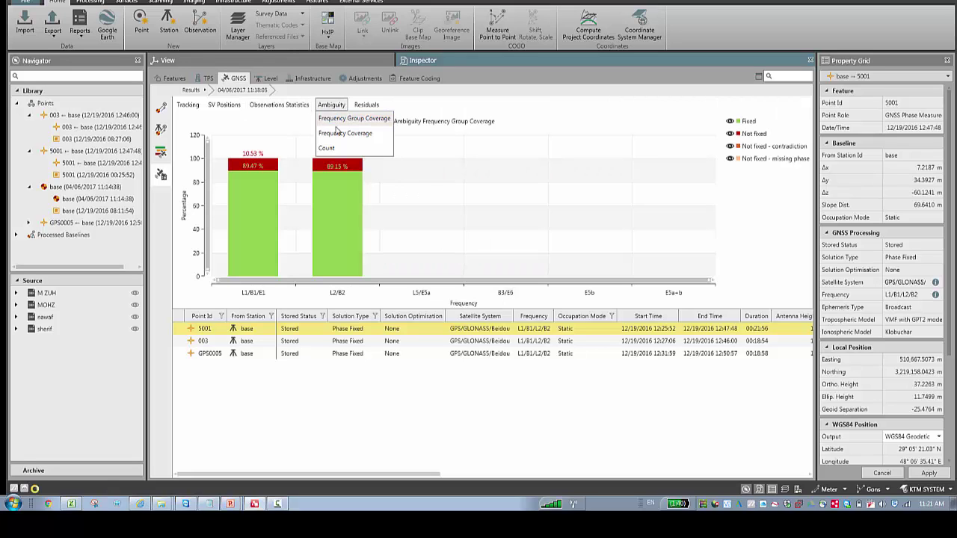
left_click(368, 105)
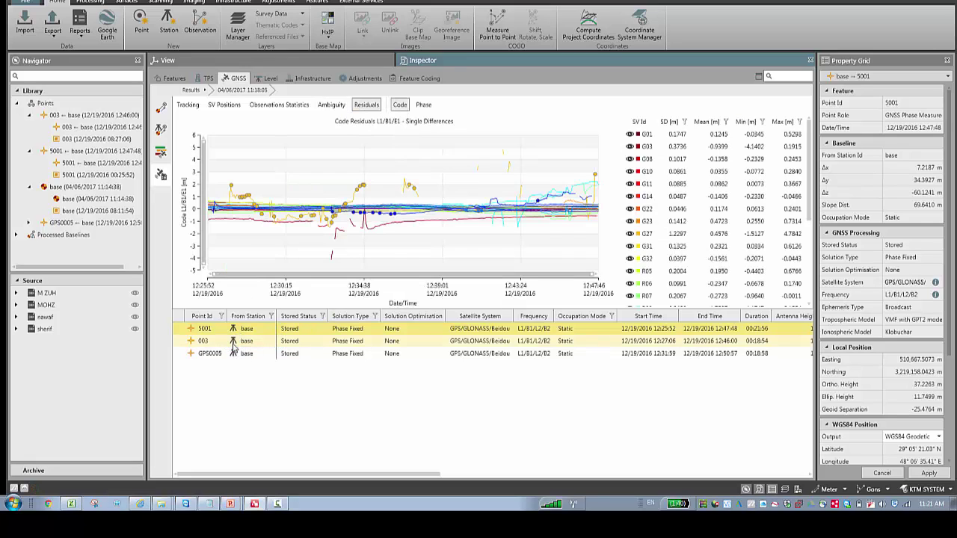
left_click(759, 77)
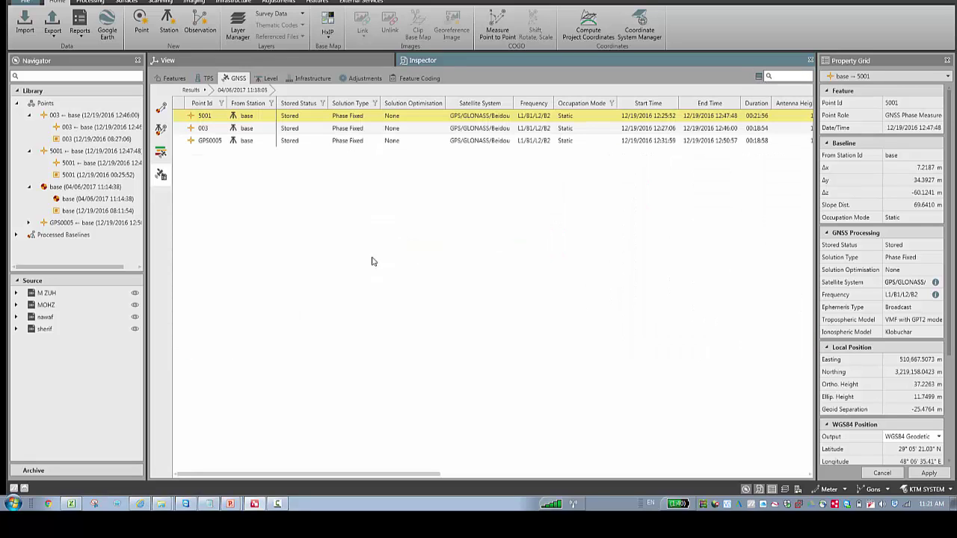
Check the baselines in the graphical view and clear all reference and rover selections from the GNSS intervals
left_click(344, 59)
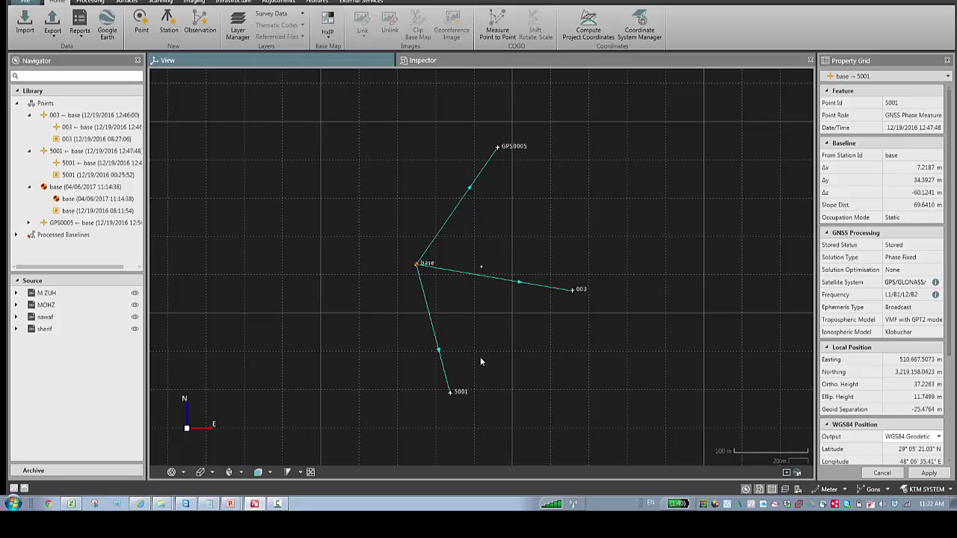
left_click(427, 63)
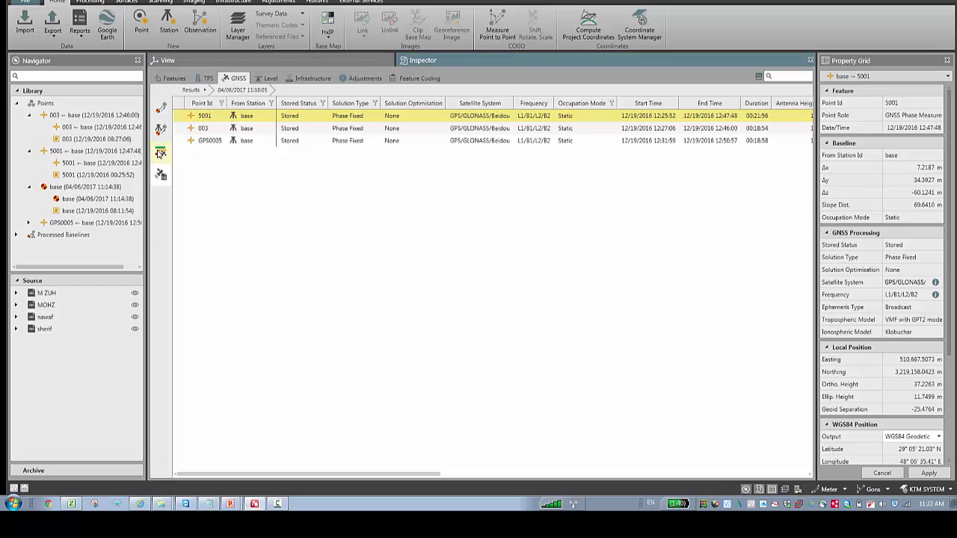
left_click(160, 152)
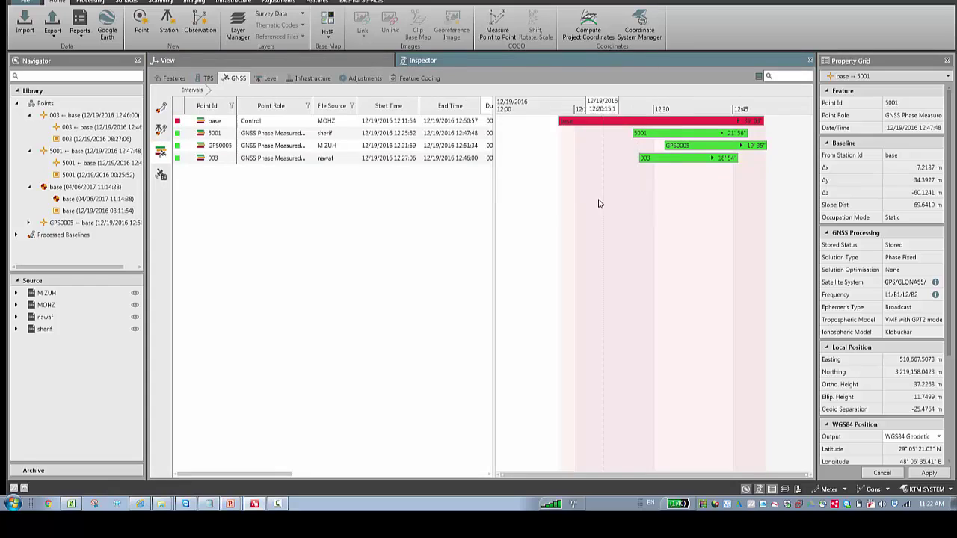
right_click(524, 186)
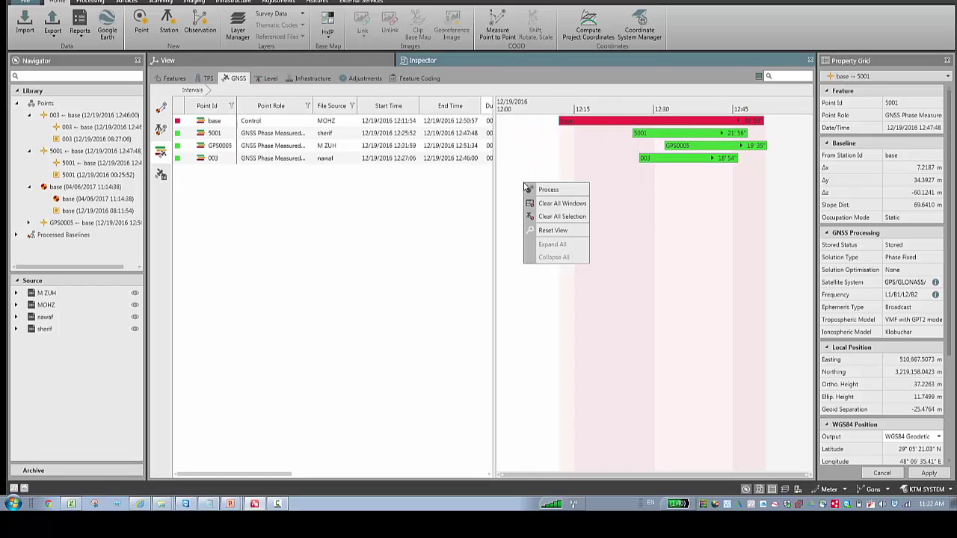
left_click(555, 217)
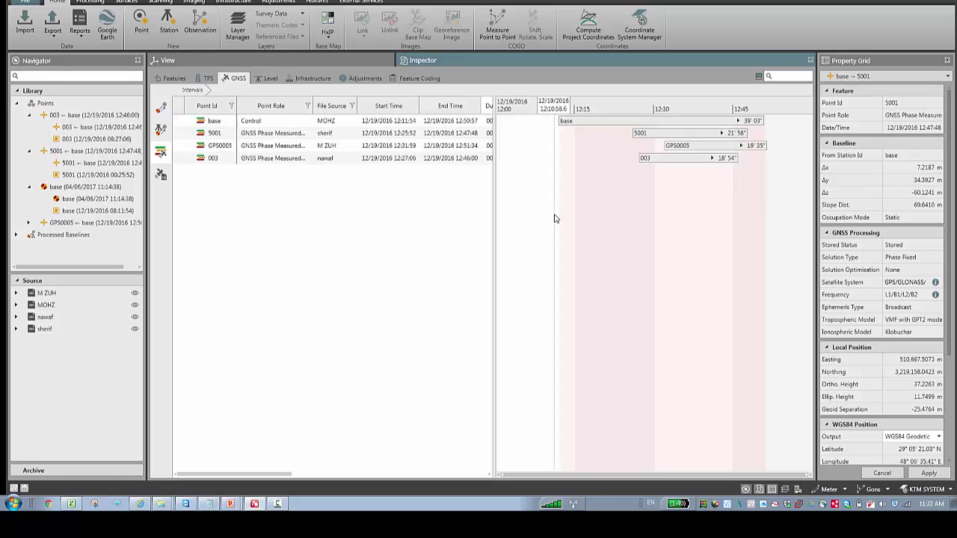
Set the interval of point 5001 as the reference for processing
left_click(228, 136)
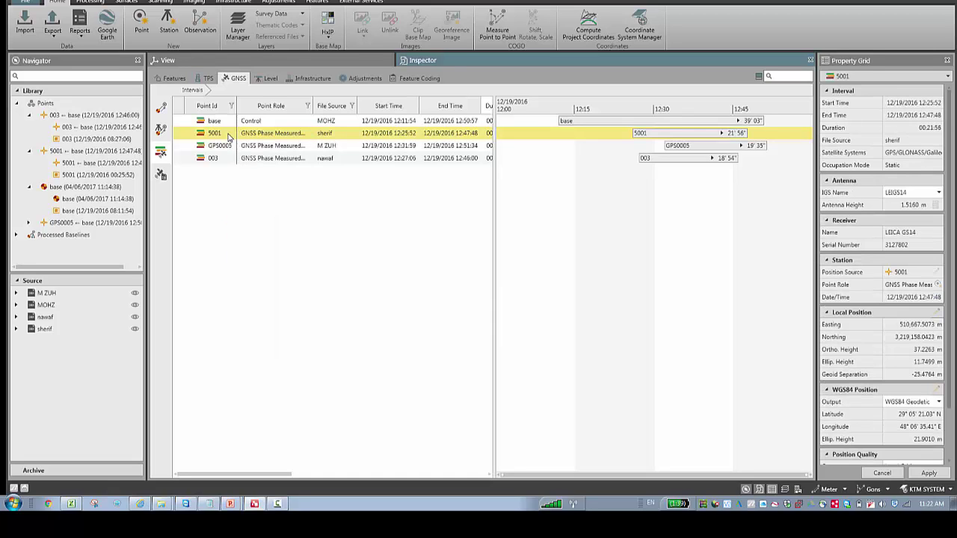
right_click(228, 136)
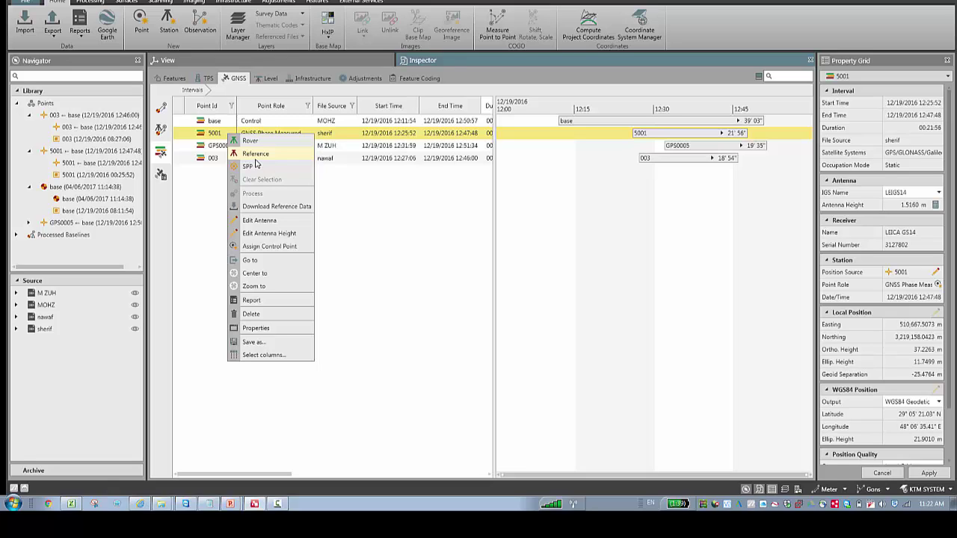
left_click(255, 159)
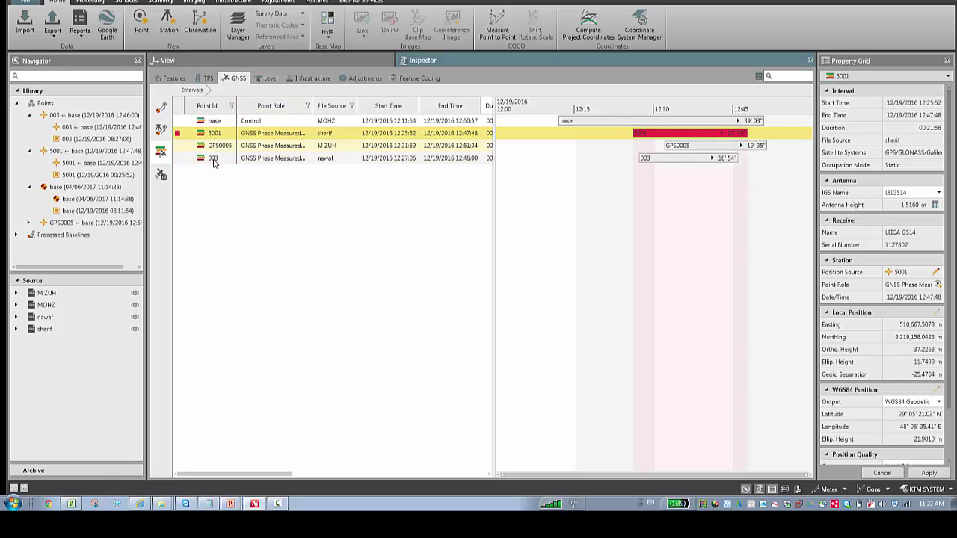
Set the GPS0005 and 003 intervals as rovers and process their baselines from 5001
key("Down")
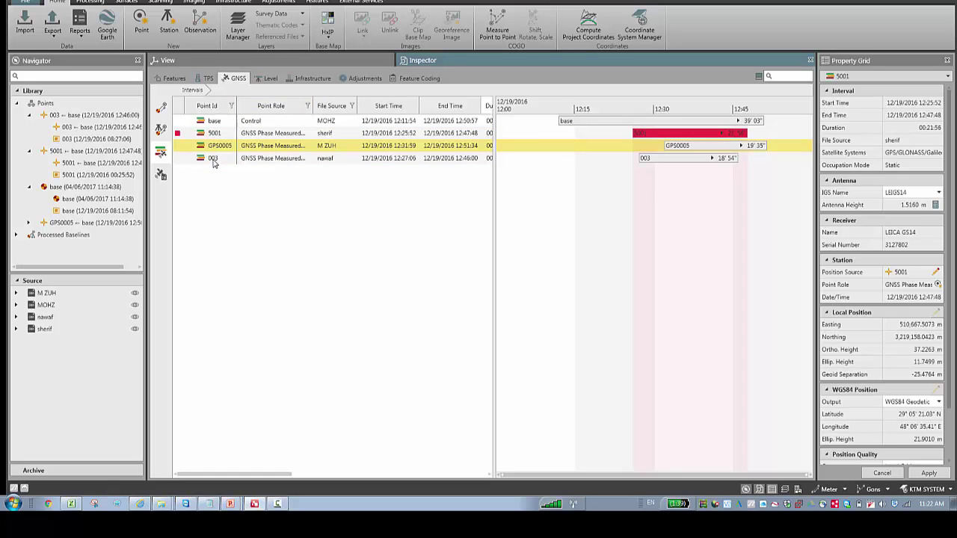
left_click(214, 159, "ctrl")
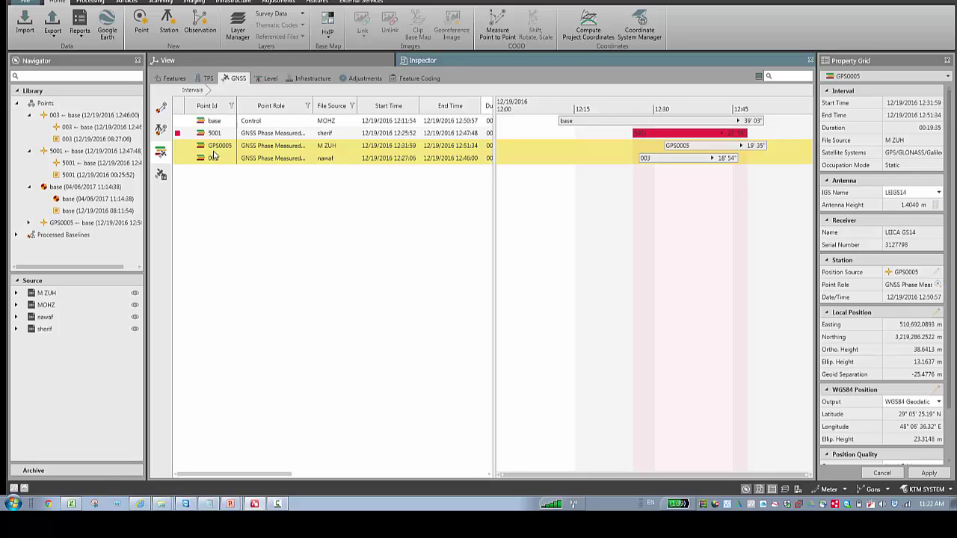
right_click(213, 155)
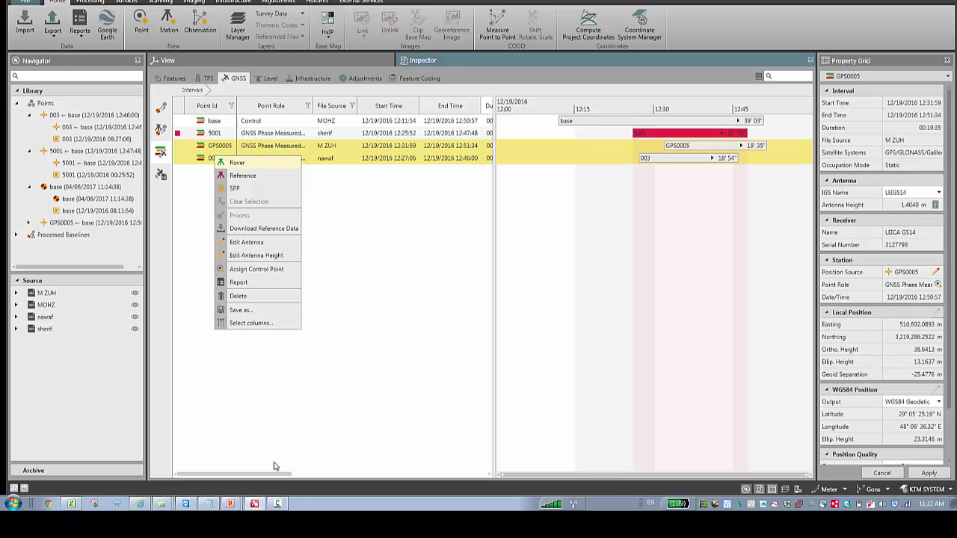
left_click(278, 504)
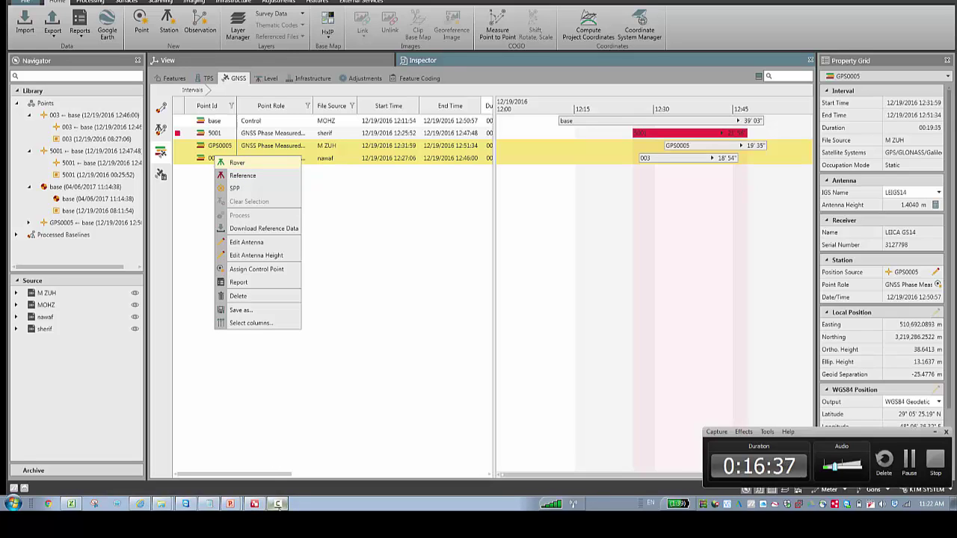
left_click(277, 505)
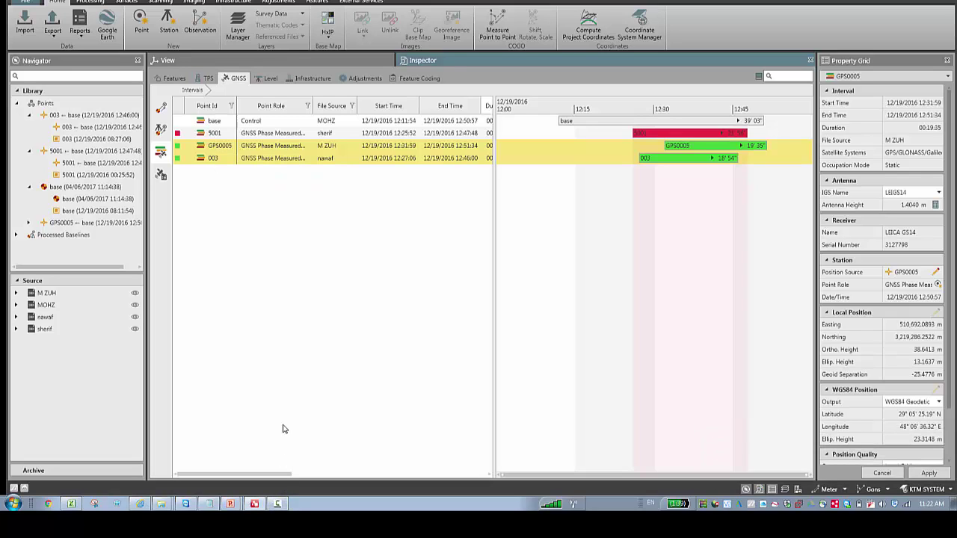
right_click(545, 223)
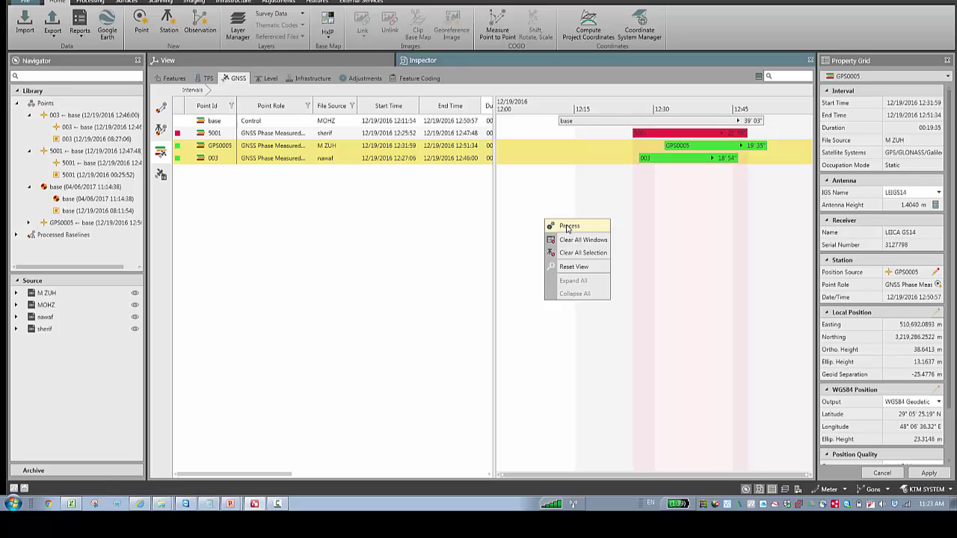
left_click(567, 226)
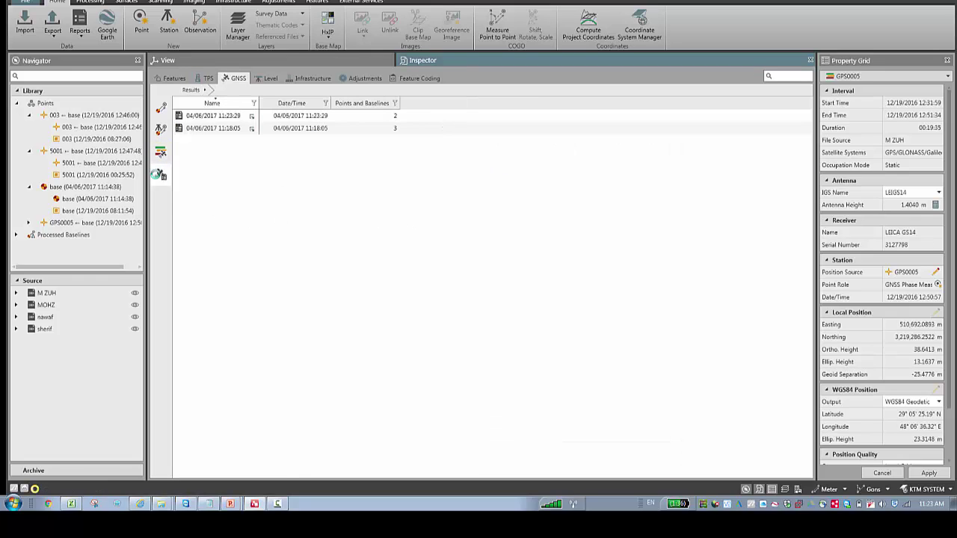
Generate the summary report for the 04/06/2017 11:18:05 processing result and review its baseline coordinates, quality values and DOP charts
right_click(223, 132)
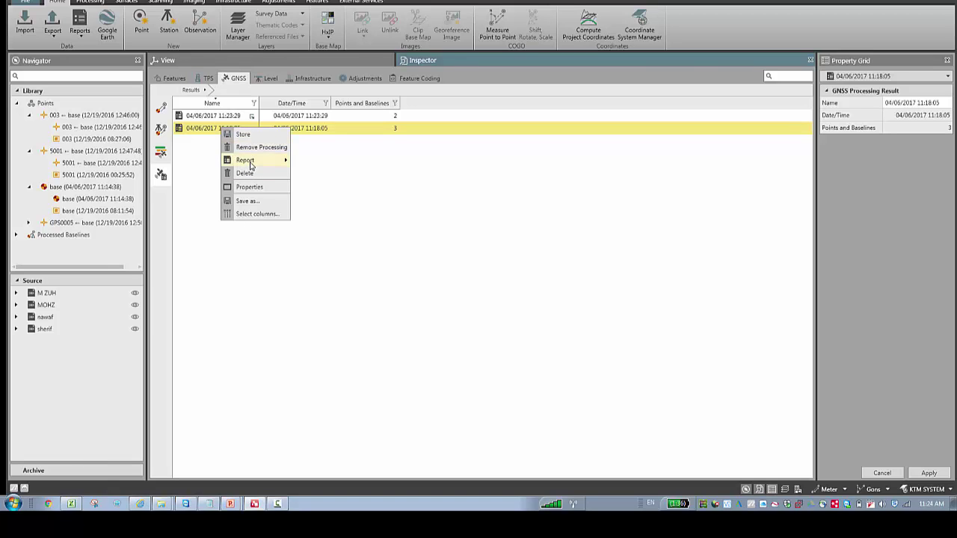
mouse_move(251, 165)
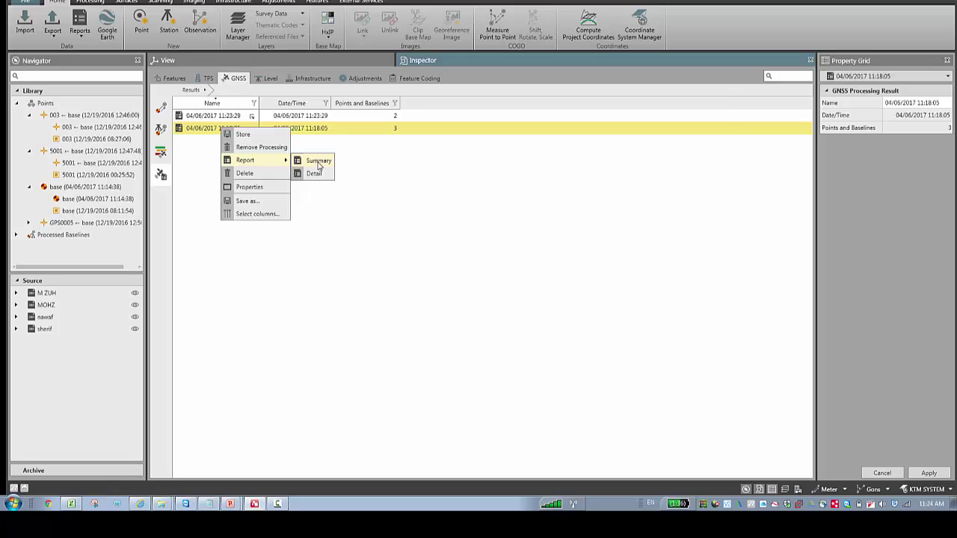
left_click(318, 162)
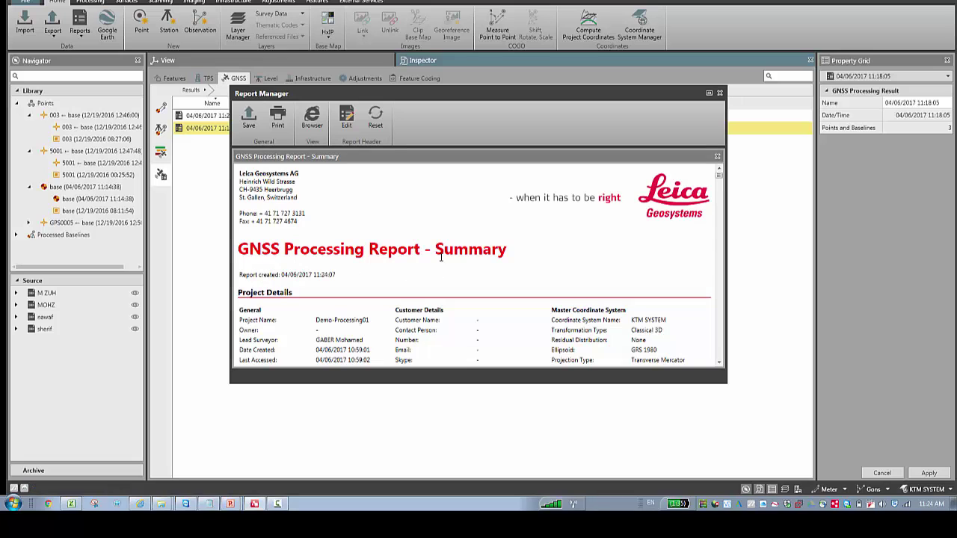
left_click(710, 94)
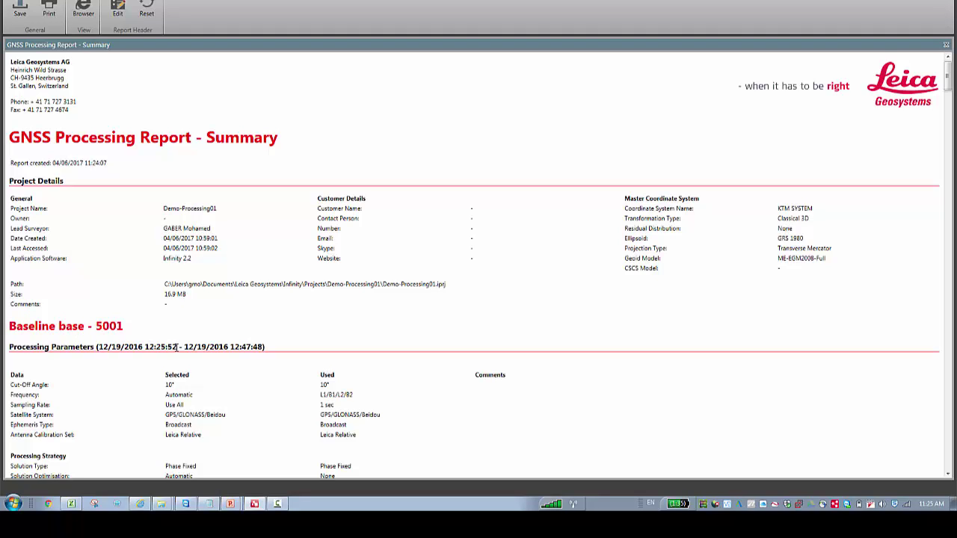
scroll(179, 350, "down", 10)
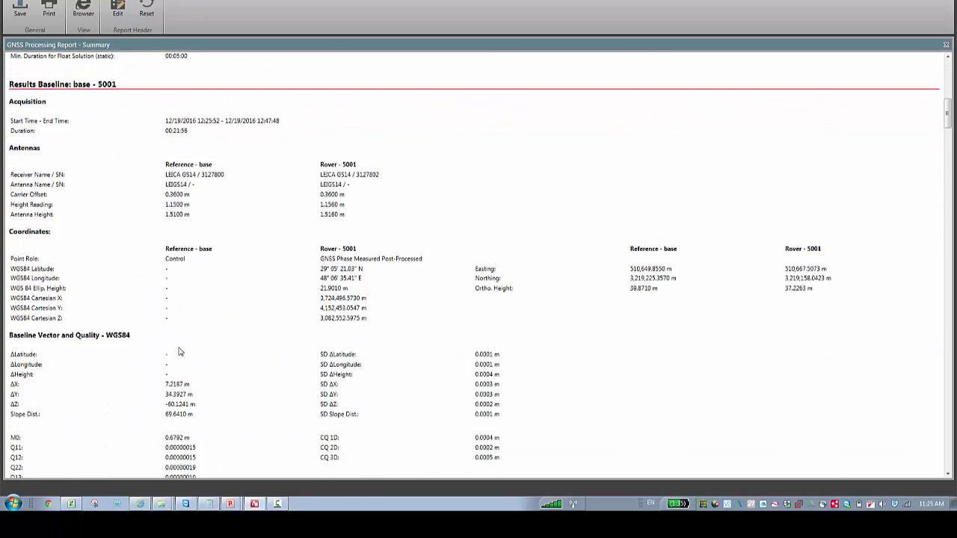
scroll(178, 351, "down", 12)
scroll(177, 354, "down", 12)
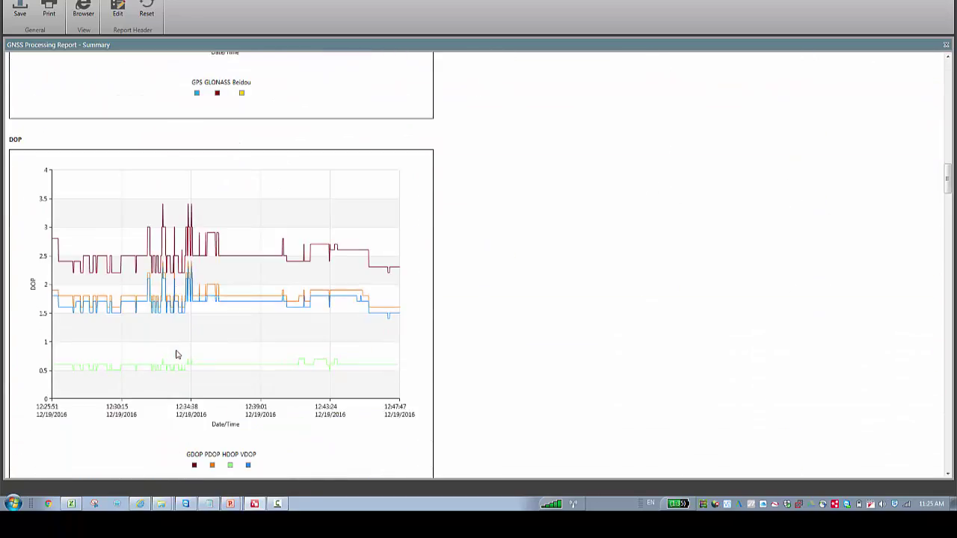
scroll(174, 355, "down", 8)
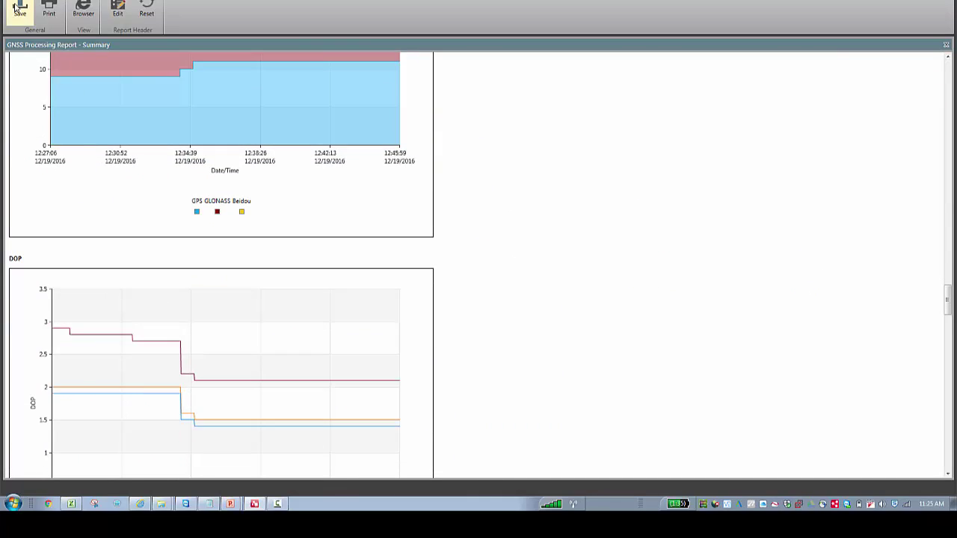
Save the GNSS processing summary report as a PDF, close it and locate its entry among the archived reports
left_click(18, 9)
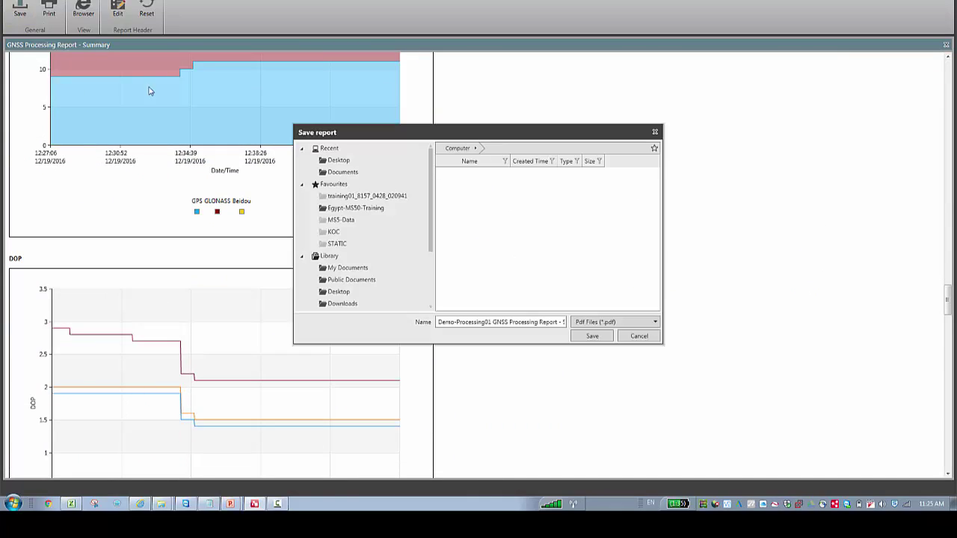
left_click(592, 337)
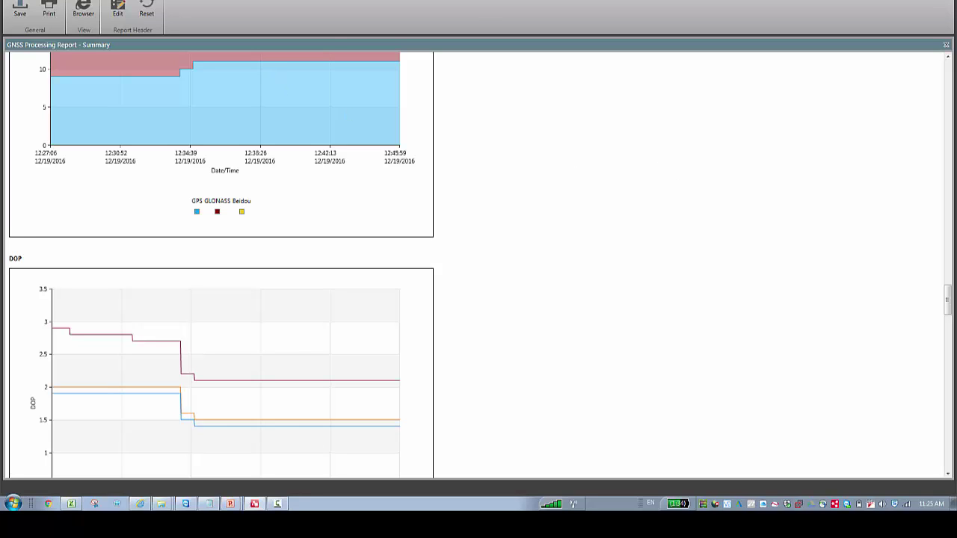
left_click(946, 1)
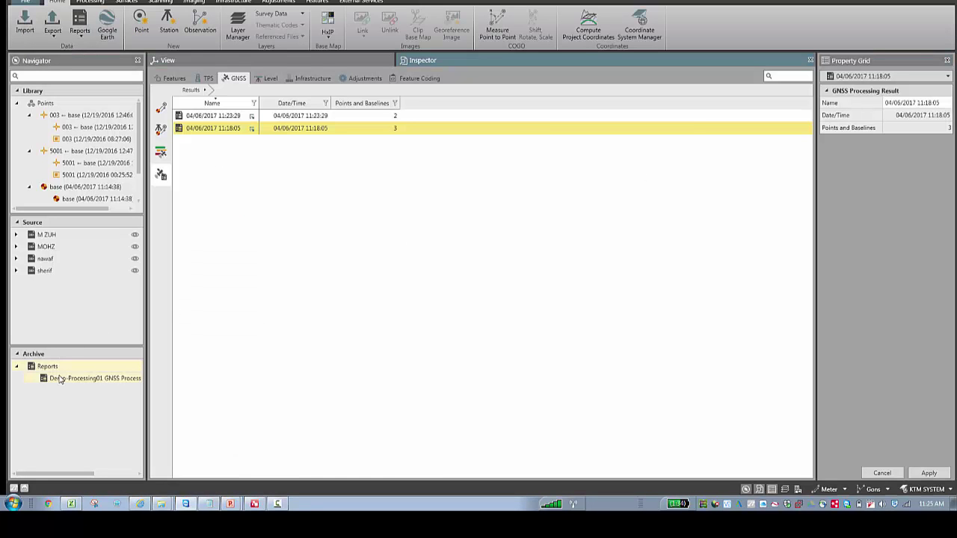
left_click(67, 381)
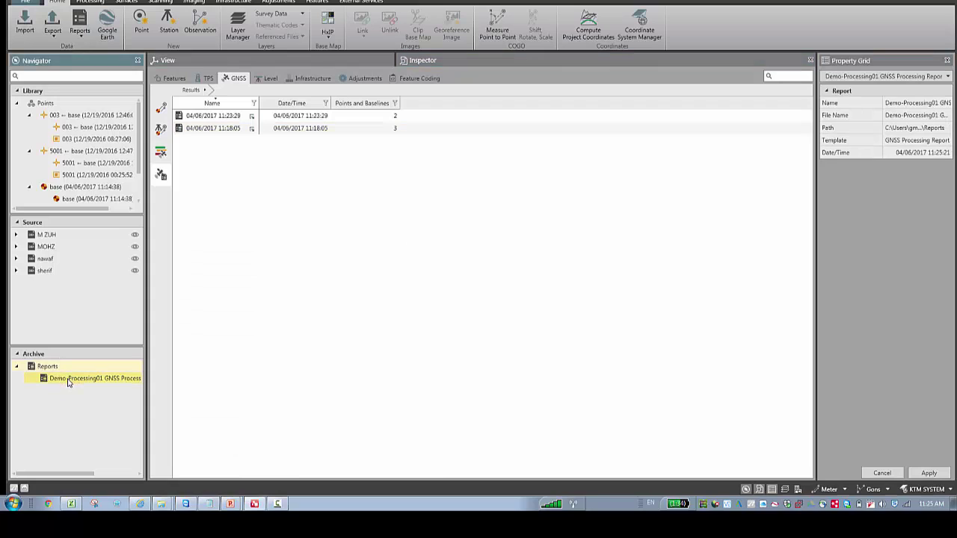
right_click(69, 382)
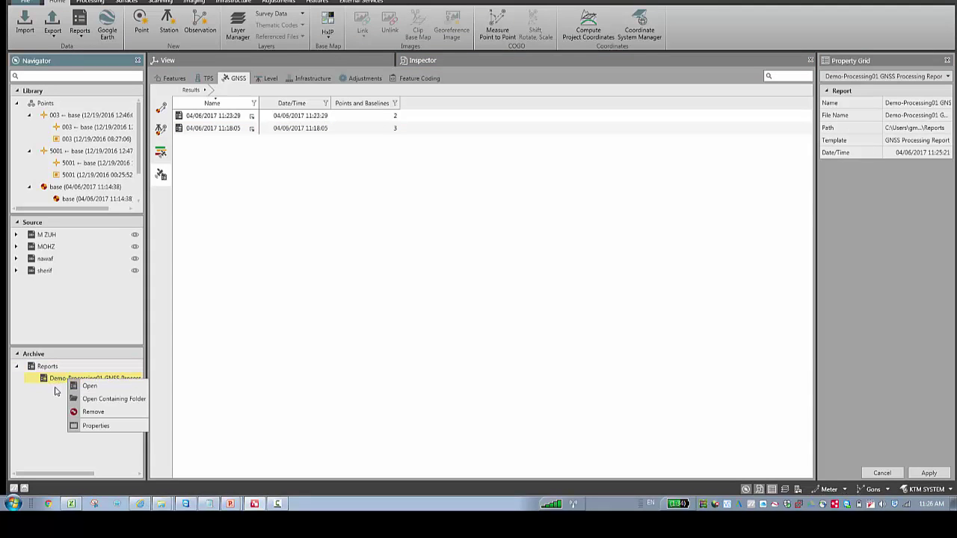
left_click(55, 388)
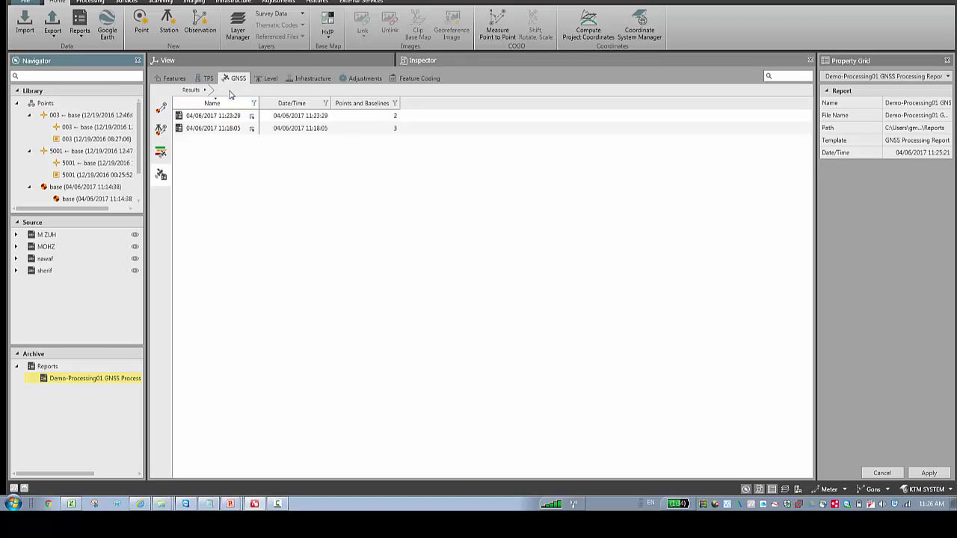
Clear all selections from the GNSS intervals and set the GPS0005 interval as the reference
left_click(160, 152)
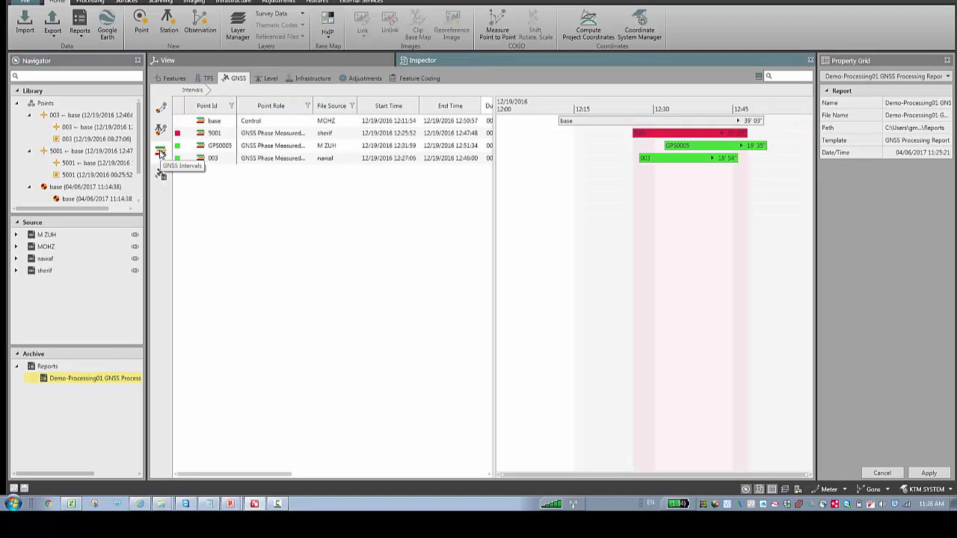
right_click(525, 193)
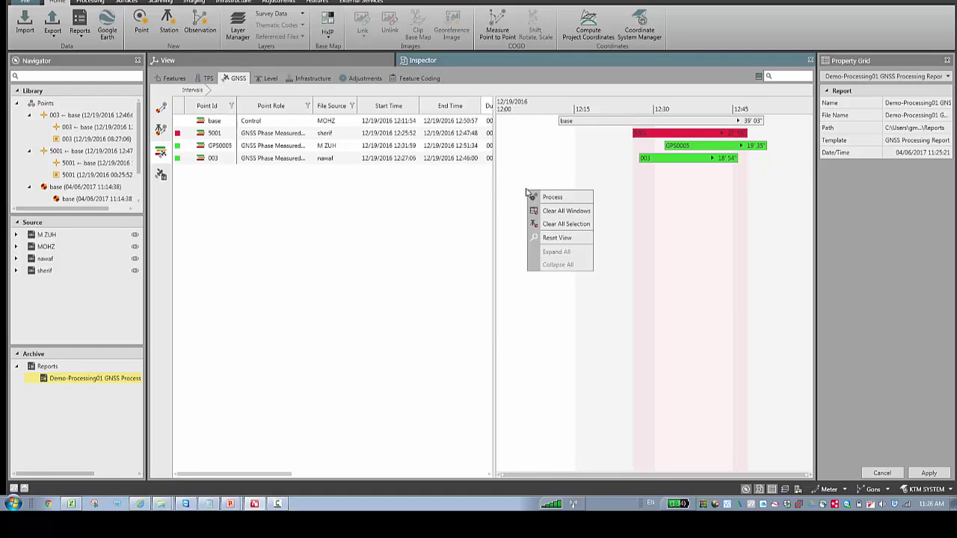
left_click(555, 224)
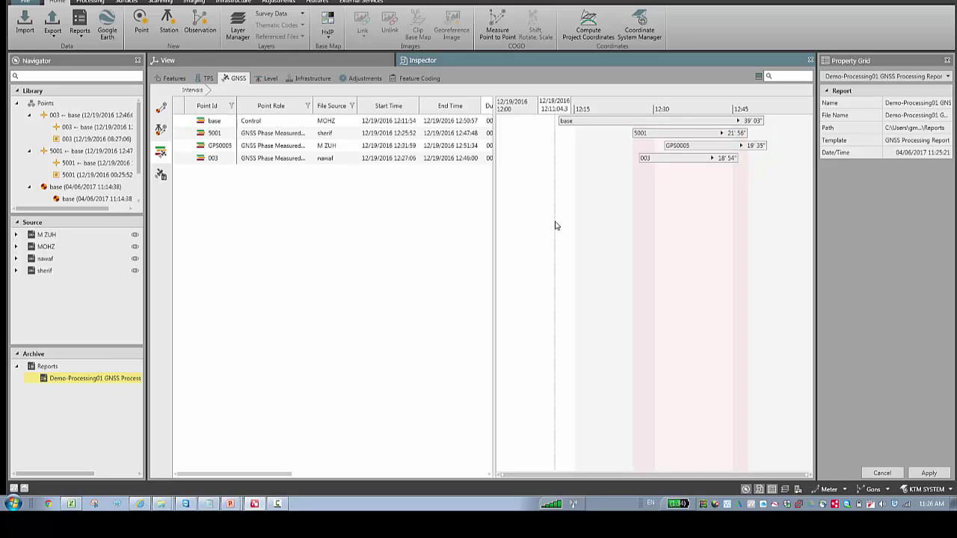
left_click(221, 147)
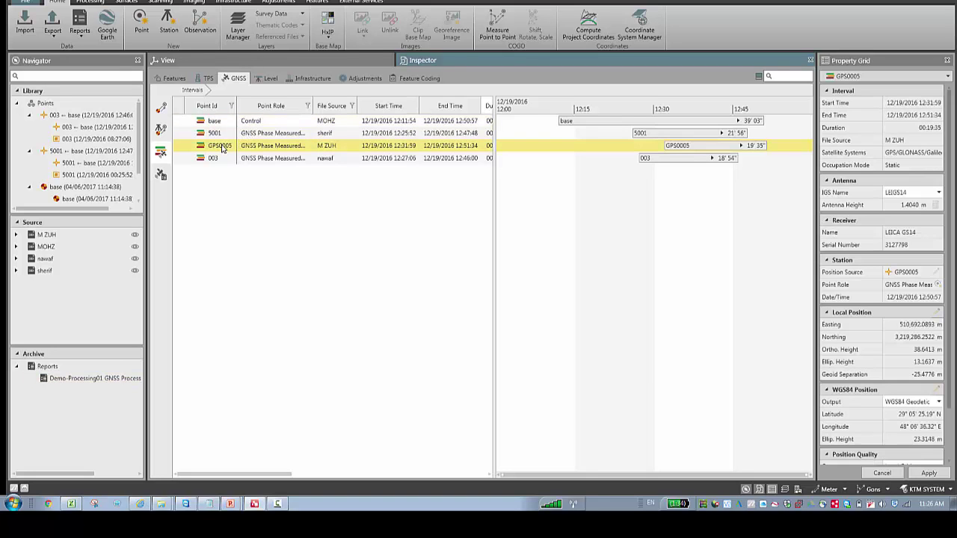
right_click(221, 148)
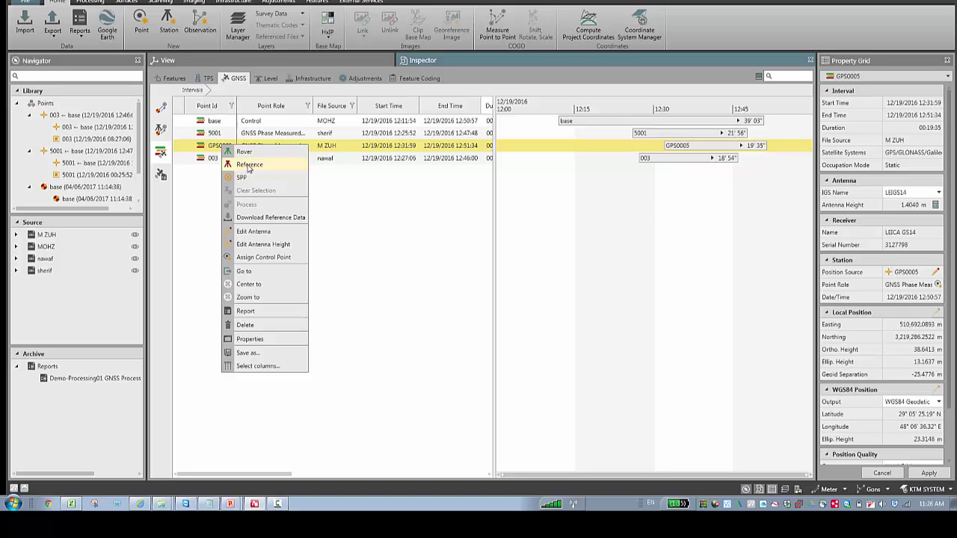
left_click(249, 166)
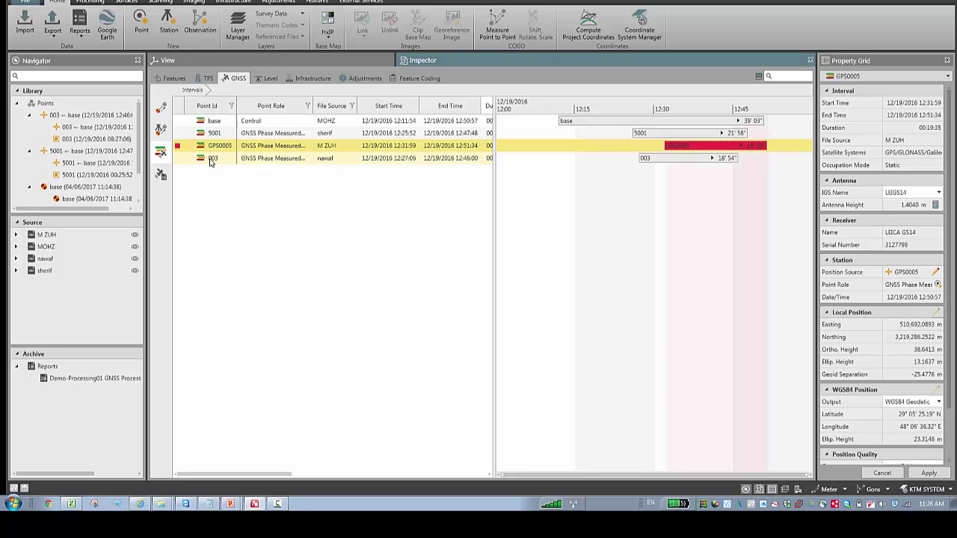
Set the 003 interval as rover and process its baseline from GPS0005
left_click(210, 162)
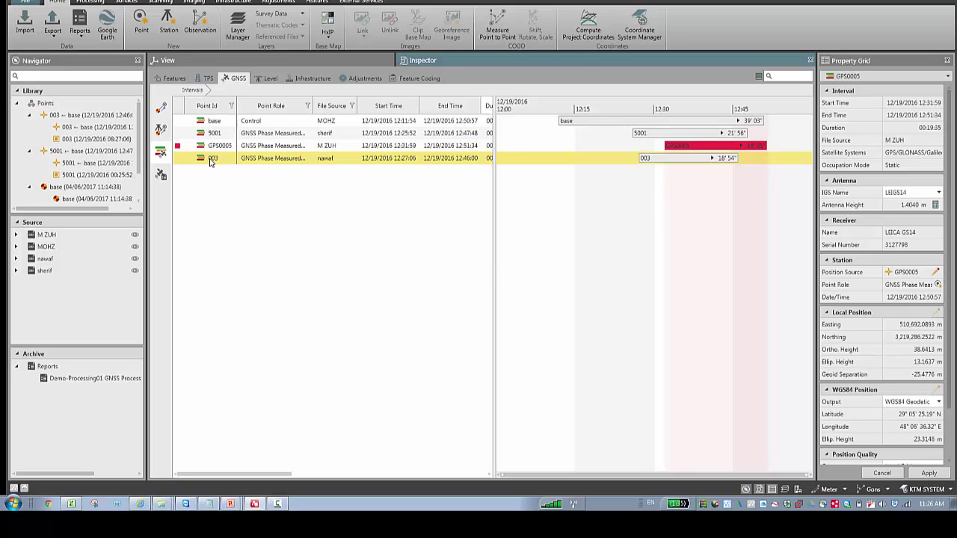
right_click(211, 162)
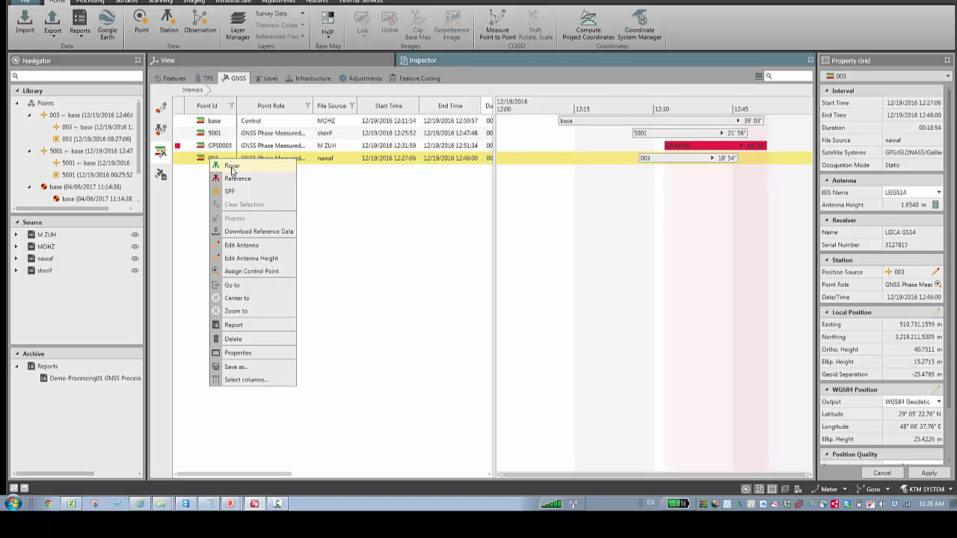
left_click(231, 168)
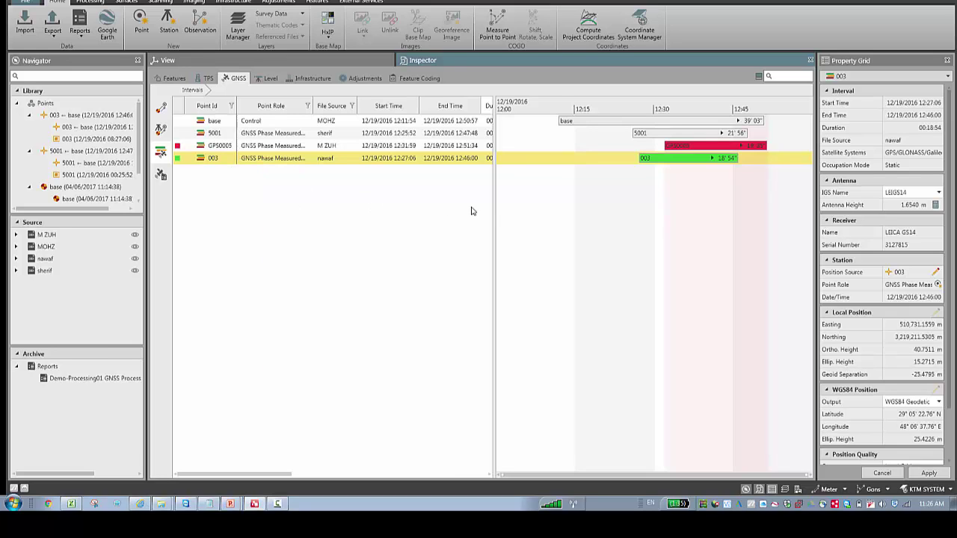
right_click(552, 224)
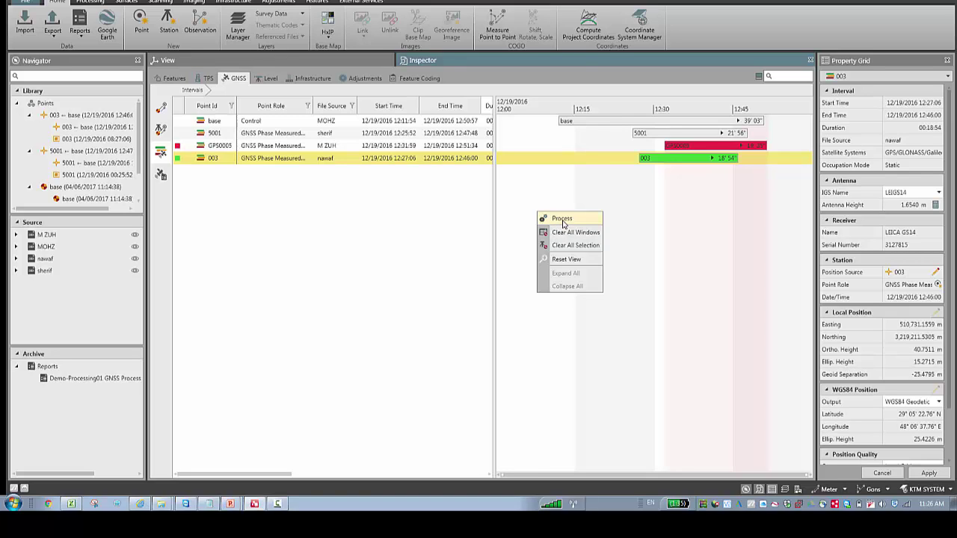
left_click(561, 219)
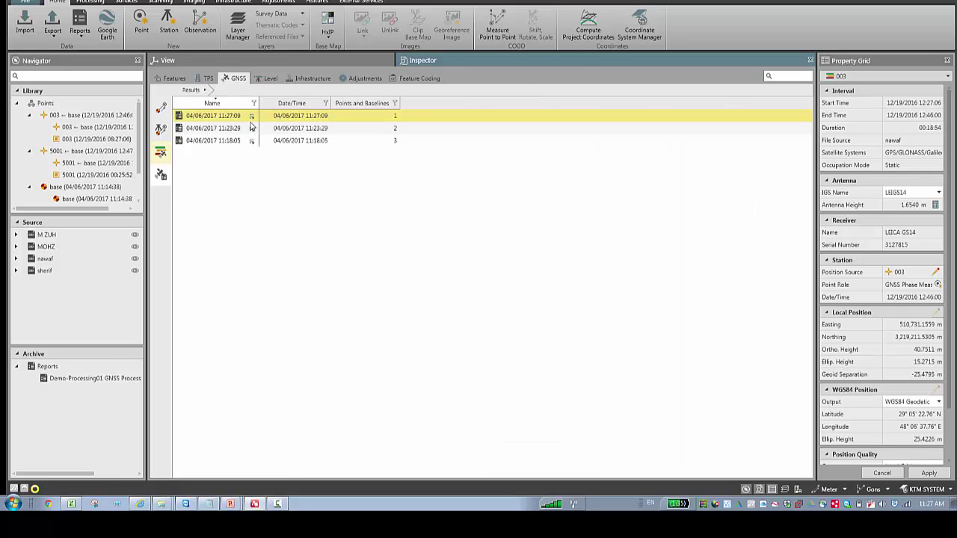
Store the 04/06/2017 11:27:09 processing result and check the GPS0005 to 003 baseline in the graphical view
right_click(236, 117)
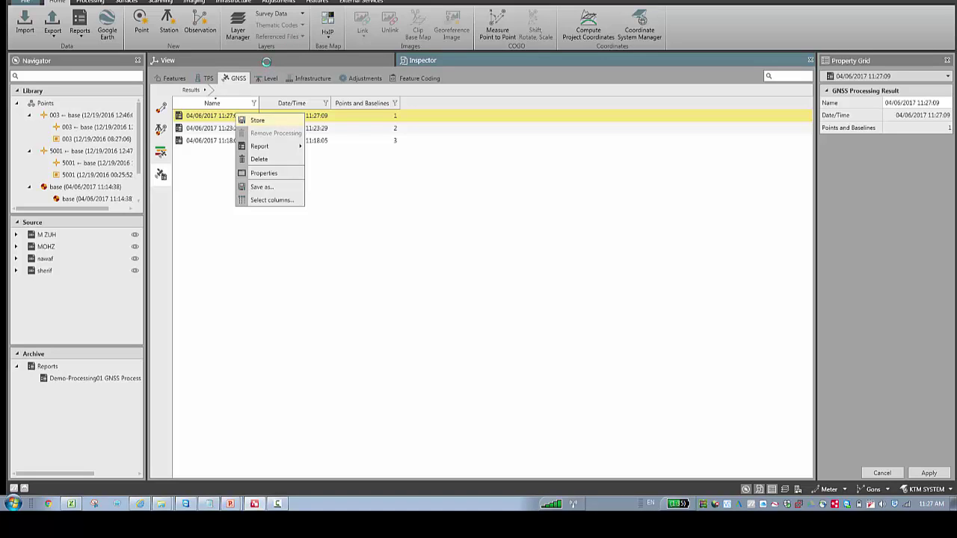
left_click(266, 61)
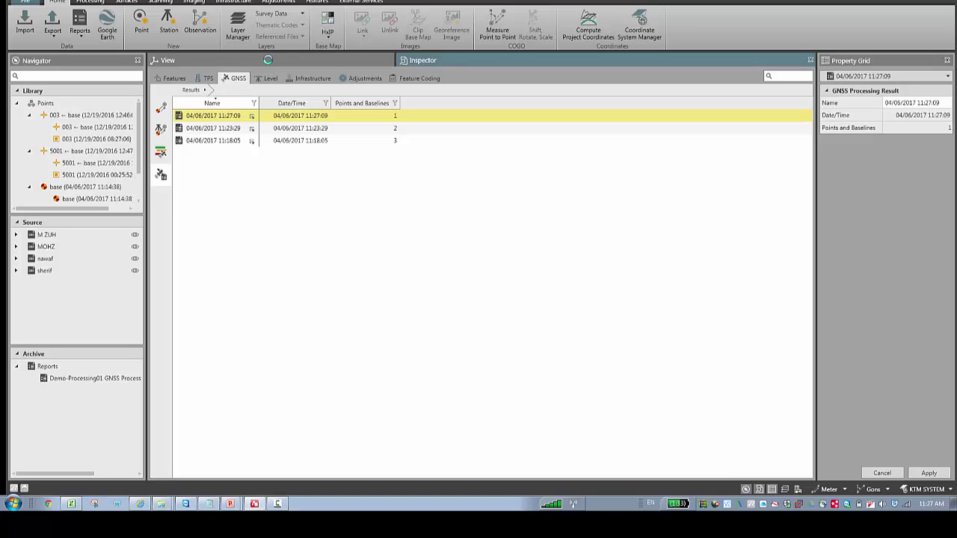
left_click(267, 59)
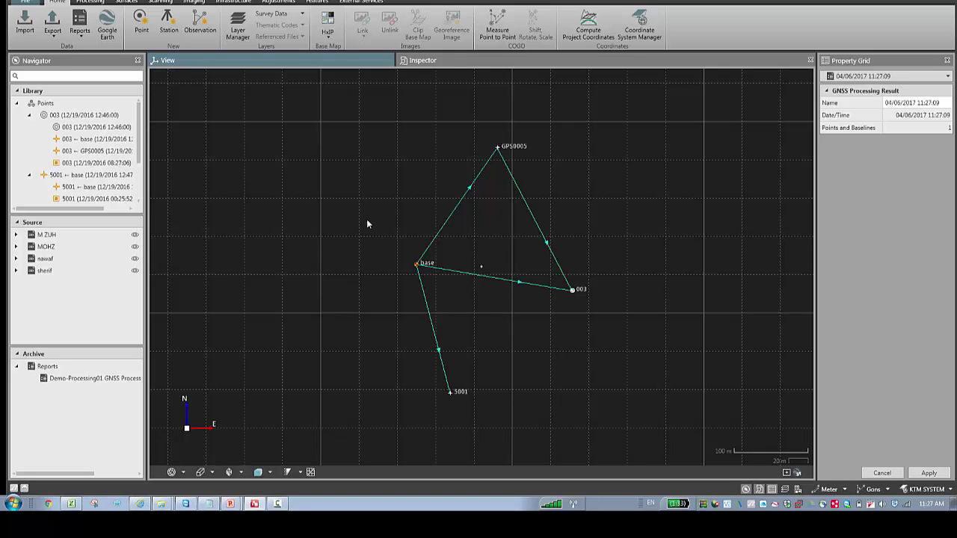
left_click(510, 59)
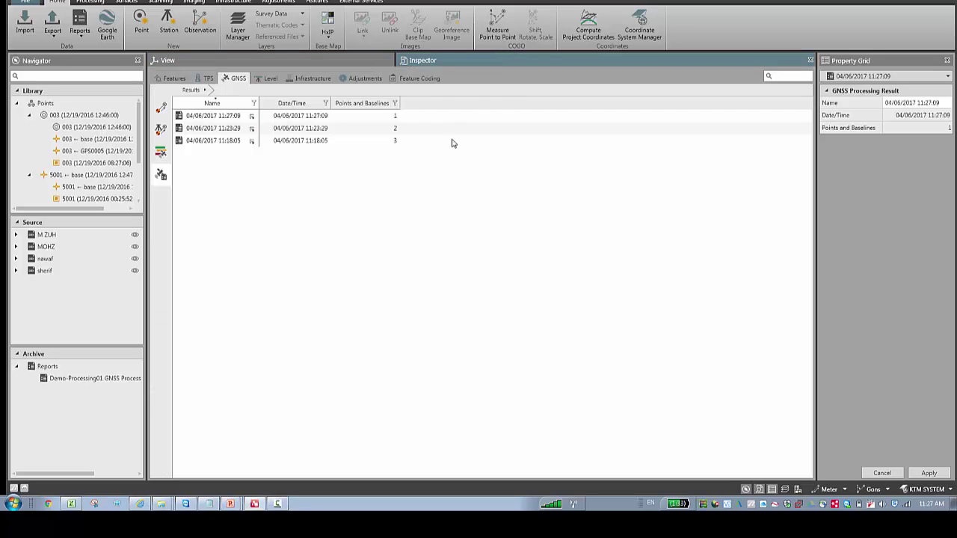
Store the 04/06/2017 11:23:29 processing result with the baselines from 5001 and view the baseline network graphically
left_click(160, 153)
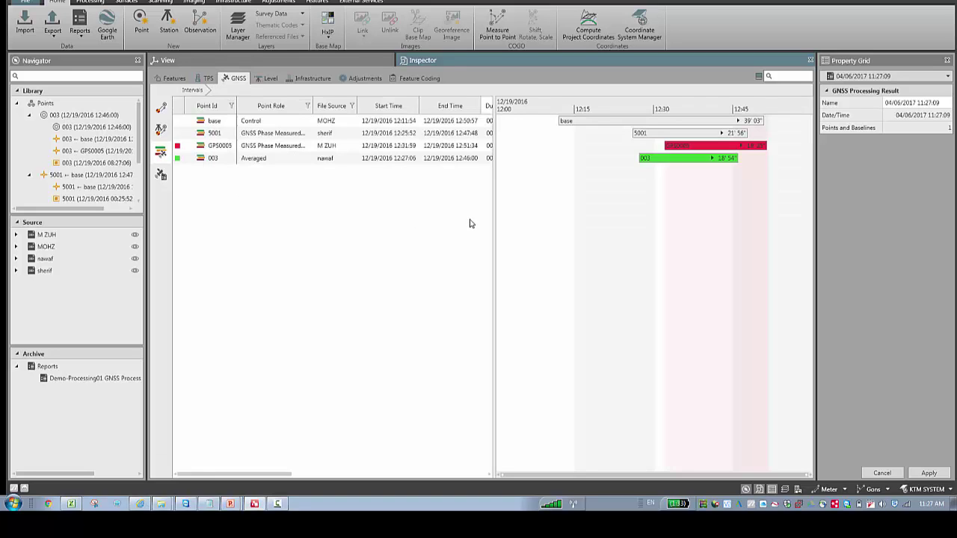
left_click(161, 174)
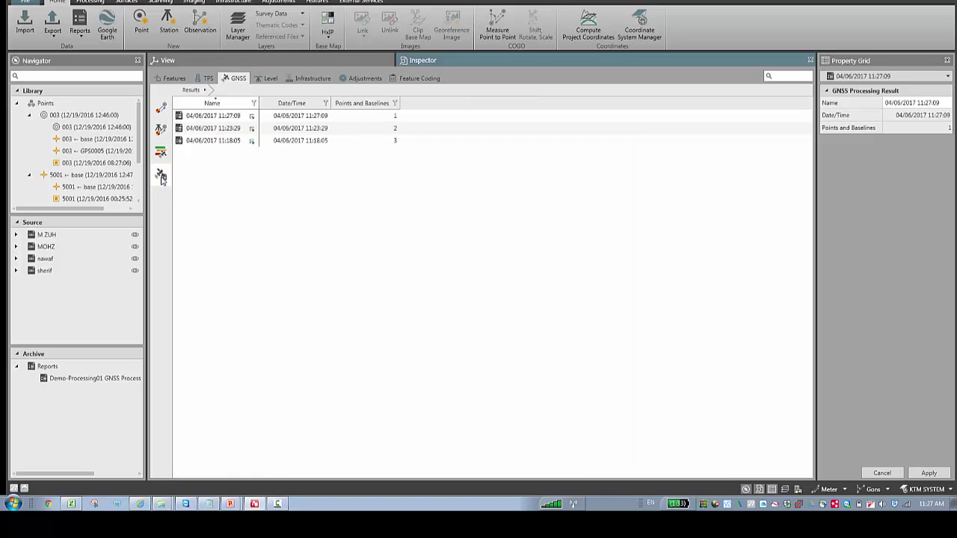
right_click(222, 118)
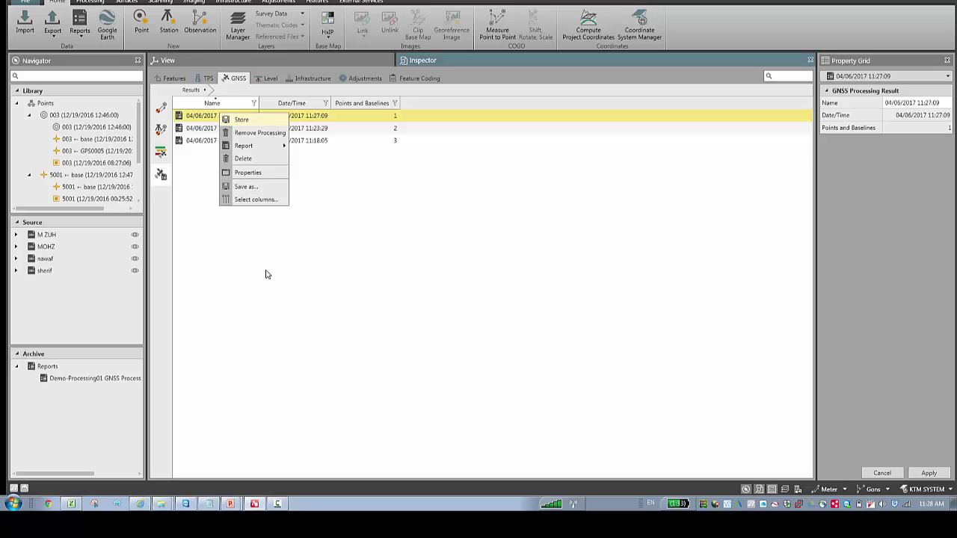
left_click(203, 132)
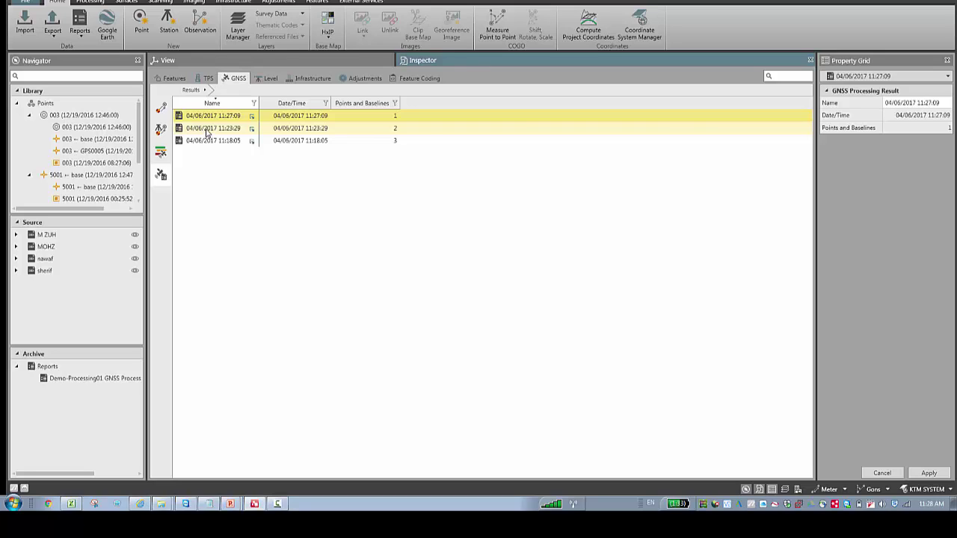
left_click(206, 133)
right_click(207, 132)
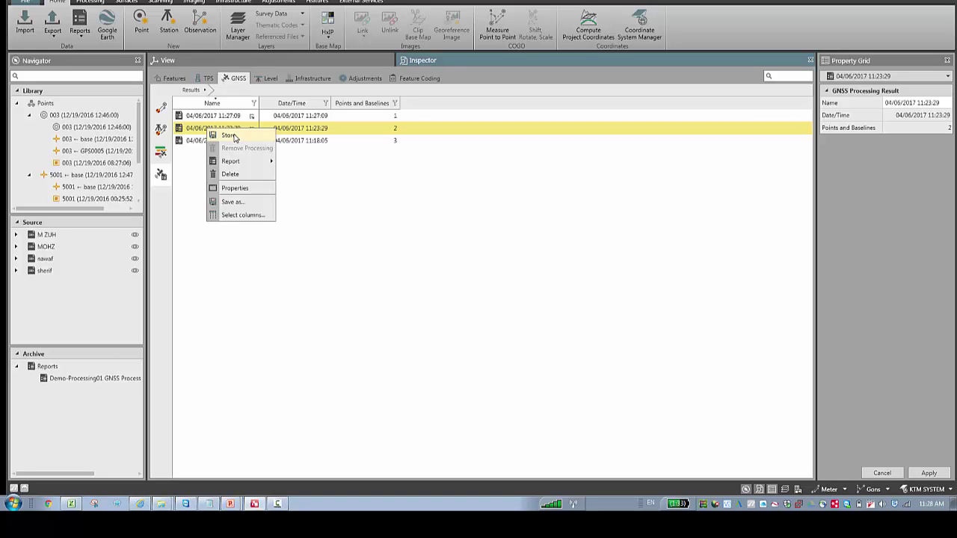
left_click(235, 138)
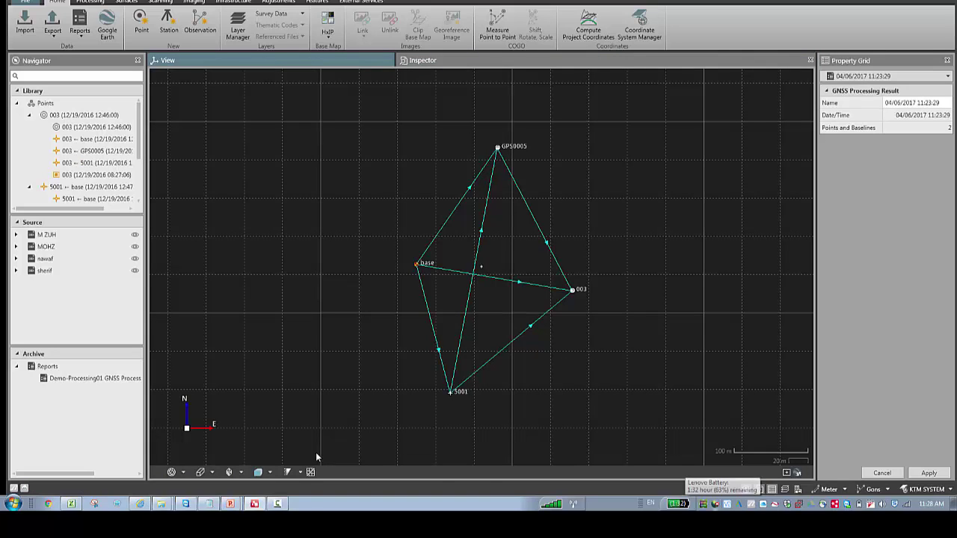
left_click(276, 503)
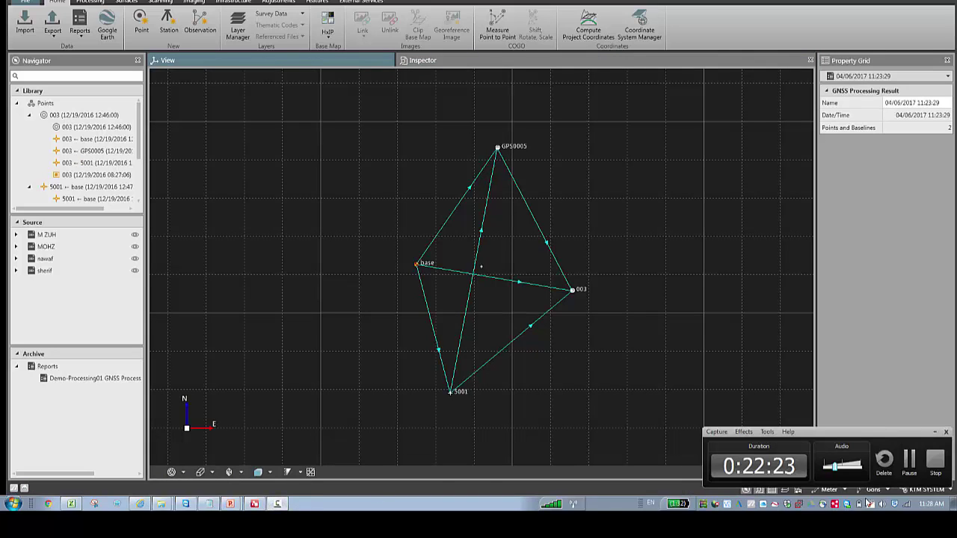
Open the base interval's properties and inspect its antenna height reading and carrier offset, leaving the height editor without saving
left_click(909, 460)
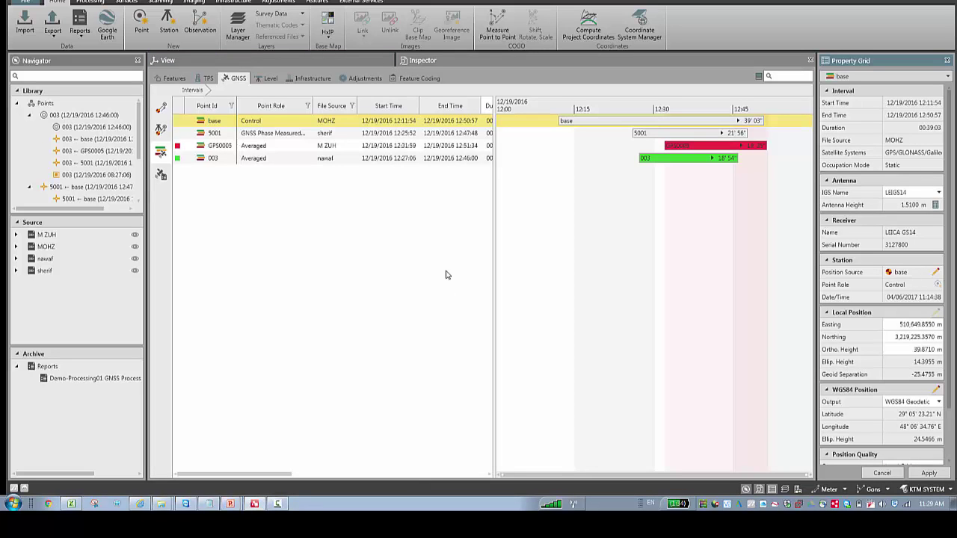
right_click(220, 124)
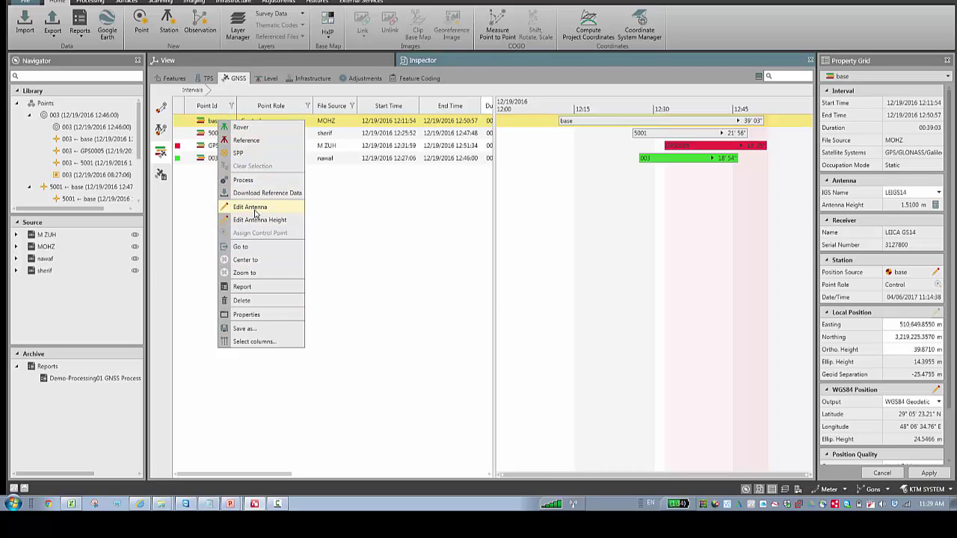
left_click(255, 317)
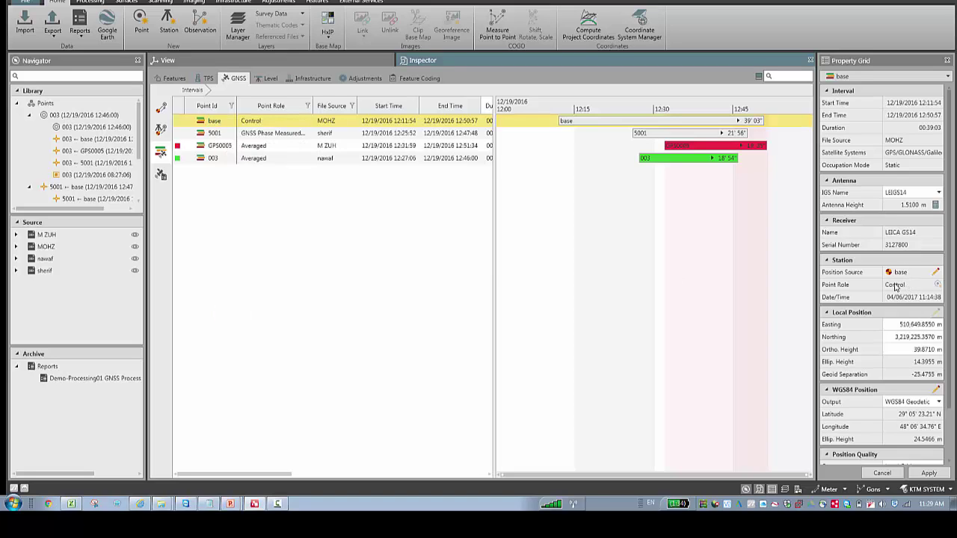
left_click(931, 245)
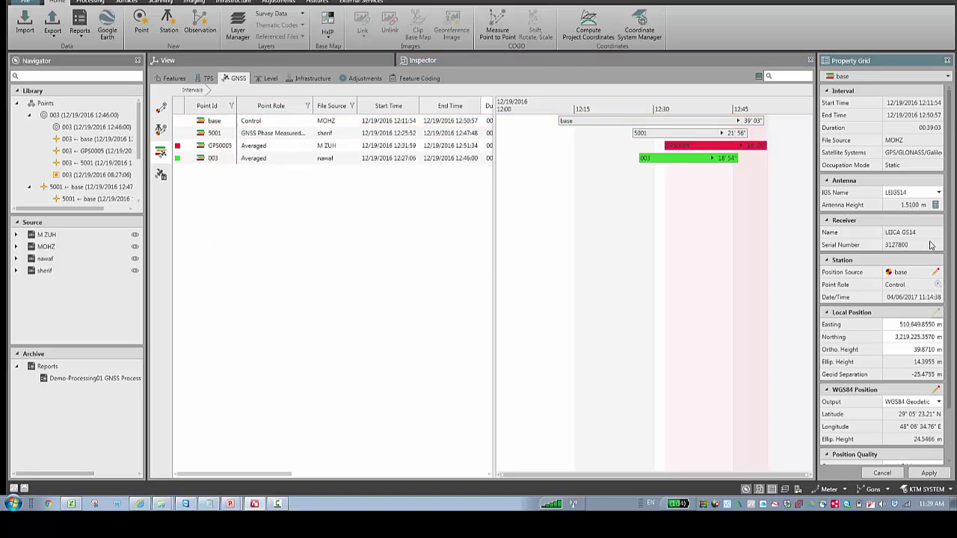
left_click(935, 205)
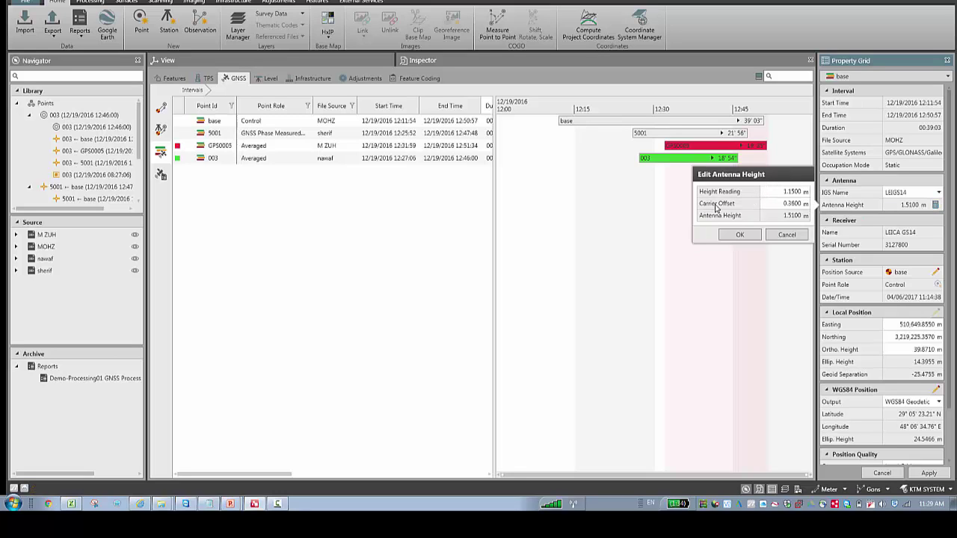
left_click(785, 237)
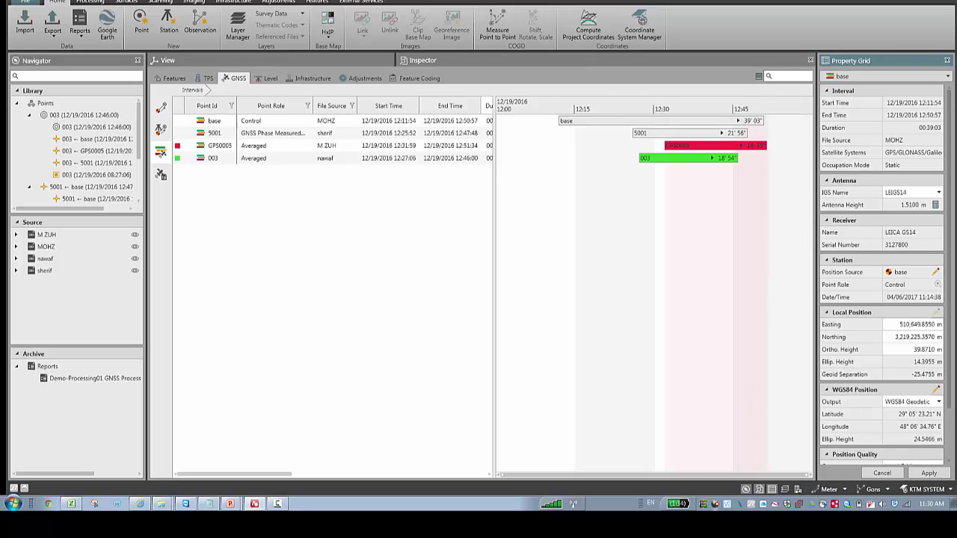
left_click(281, 503)
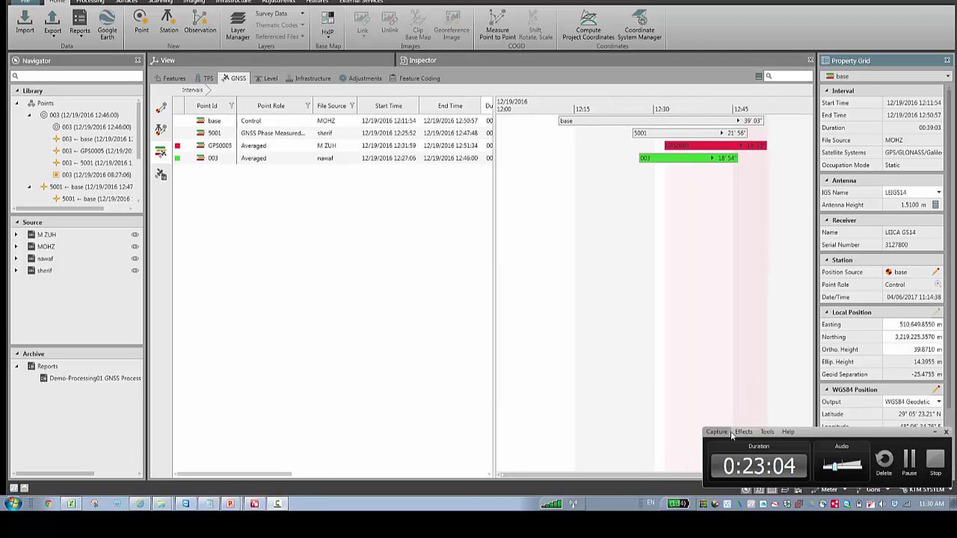
left_click(909, 458)
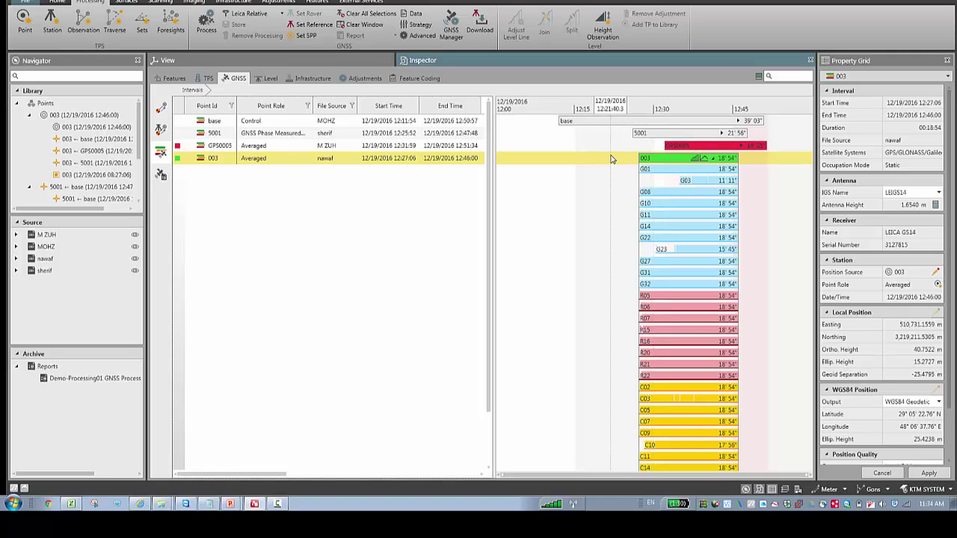
right_click(673, 162)
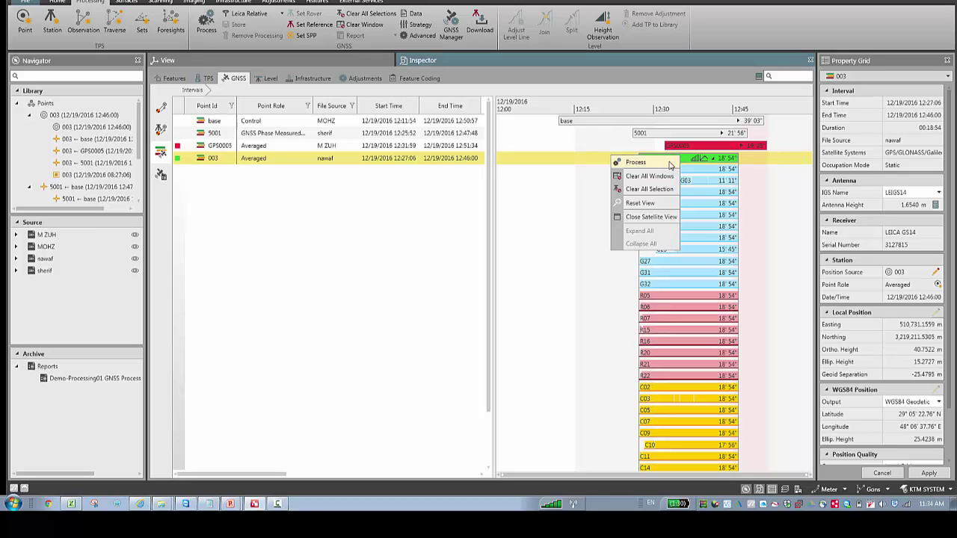
left_click(608, 229)
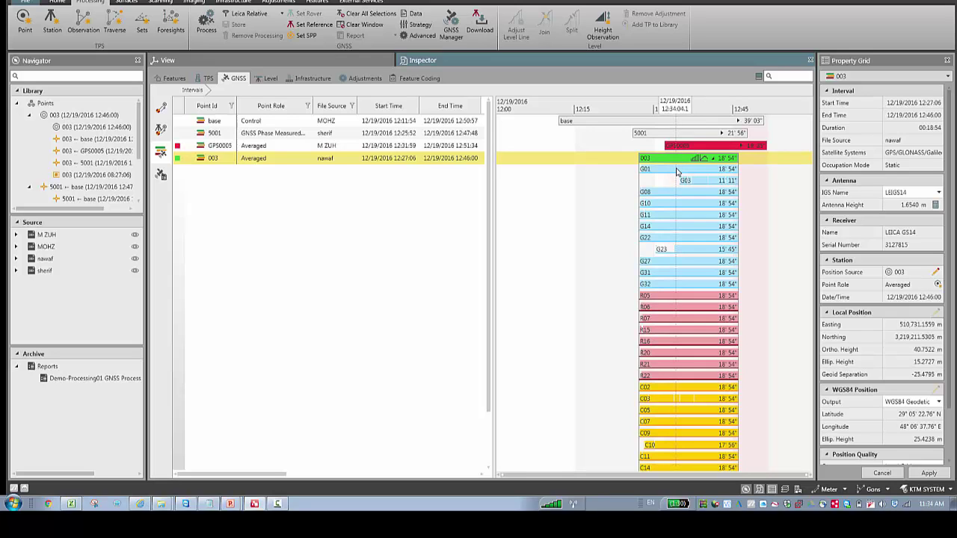
Exclude satellite G01 from the 003 interval and include it again
right_click(677, 172)
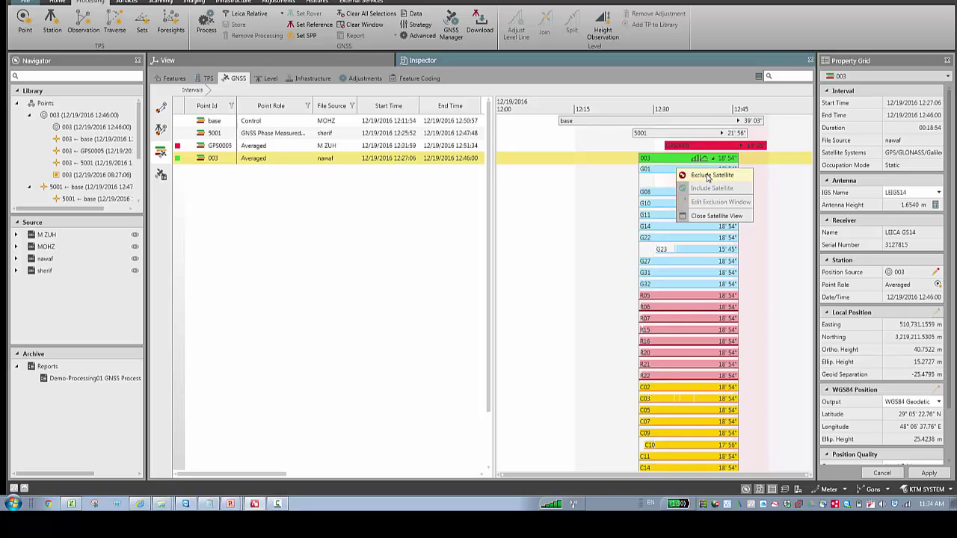
left_click(705, 177)
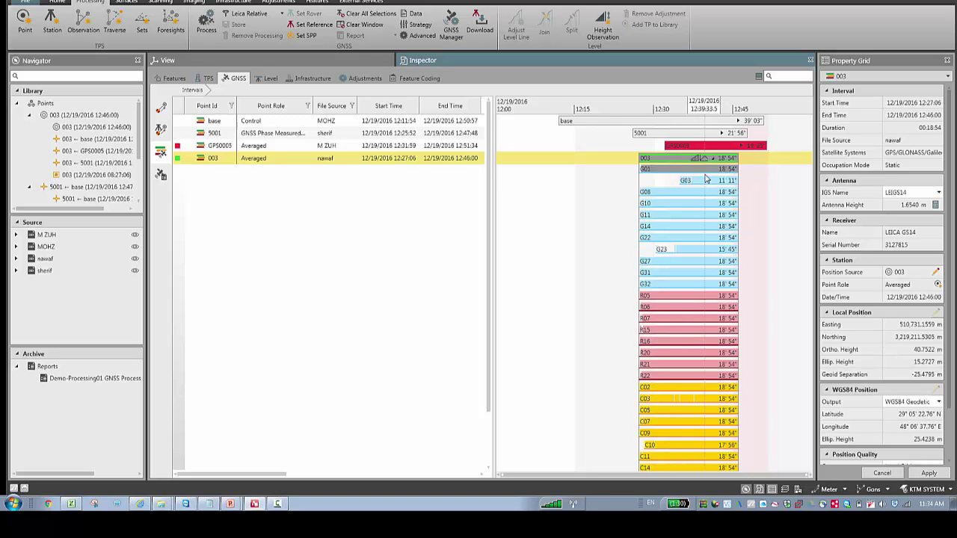
right_click(664, 171)
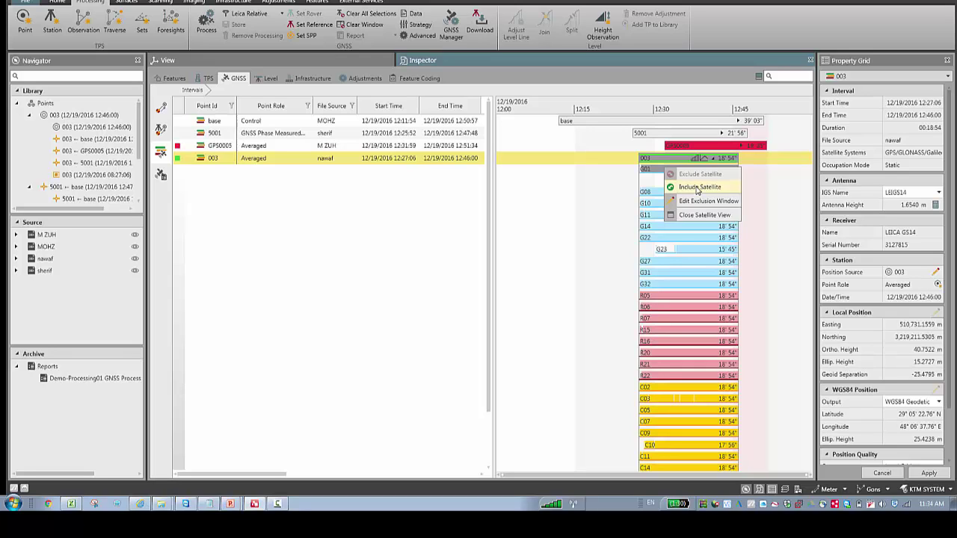
left_click(697, 188)
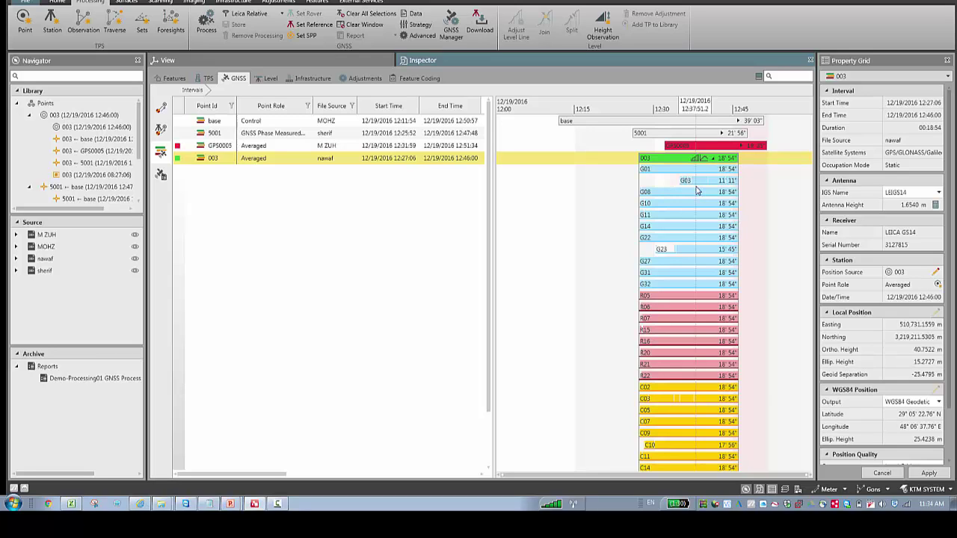
Window out all satellites of the 003 interval from its start to about 12:31:02 and include that period again
left_click(277, 504)
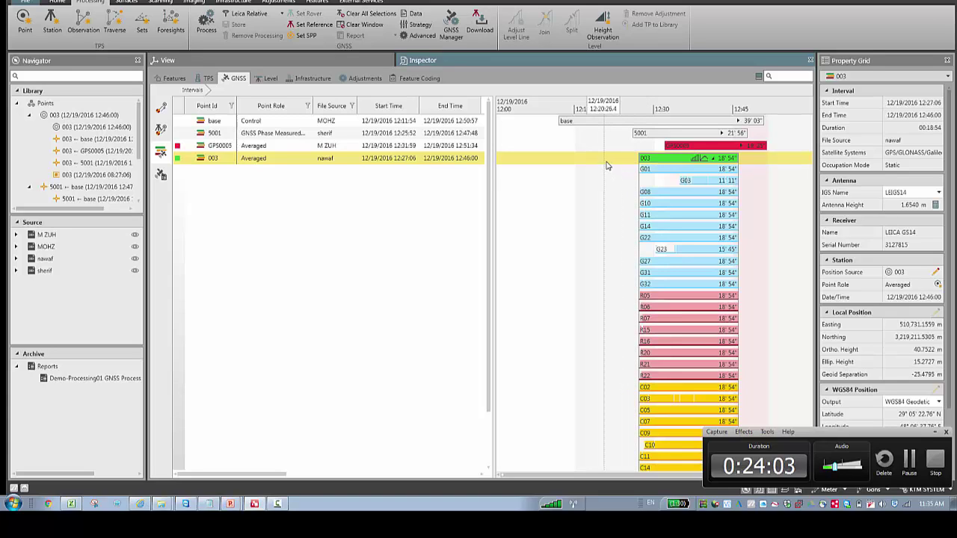
left_click_drag(607, 164, 660, 182)
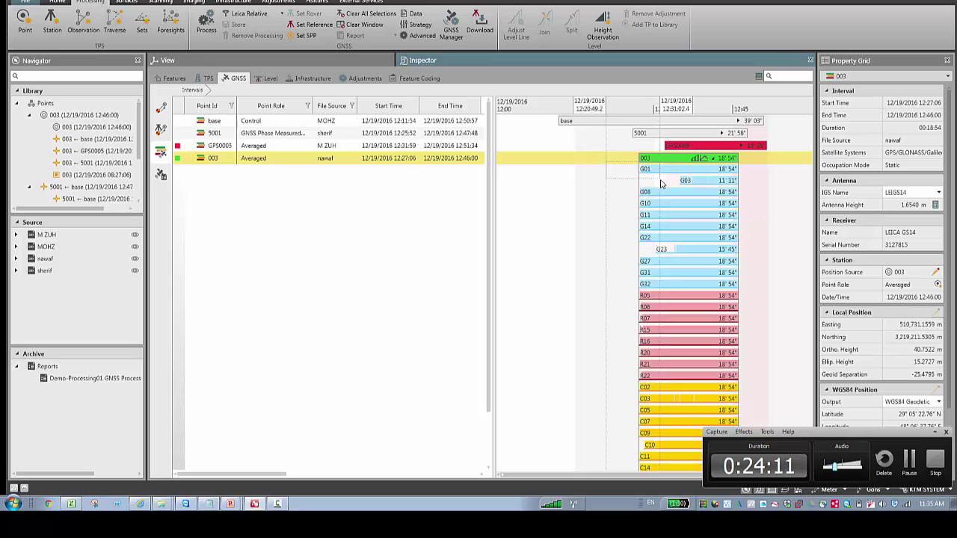
left_click(660, 183)
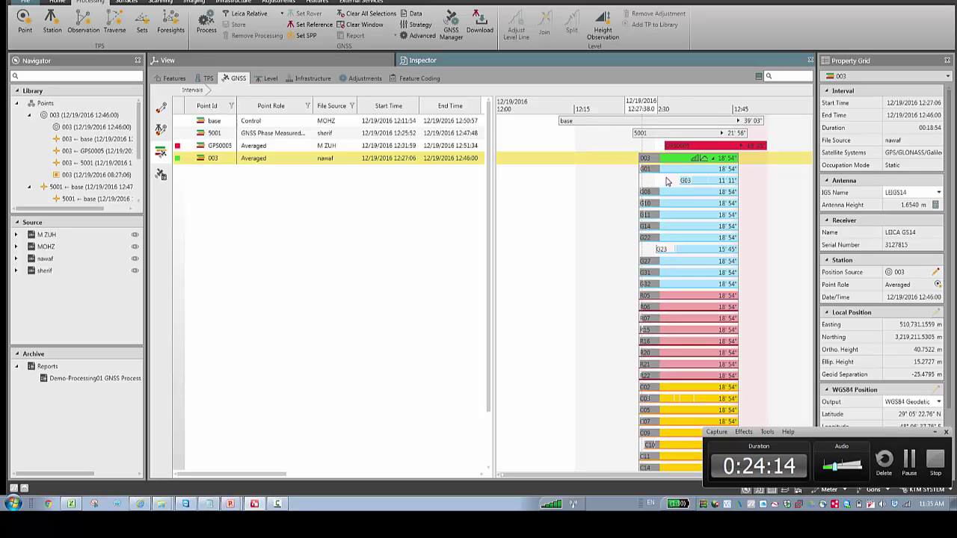
left_click(662, 260)
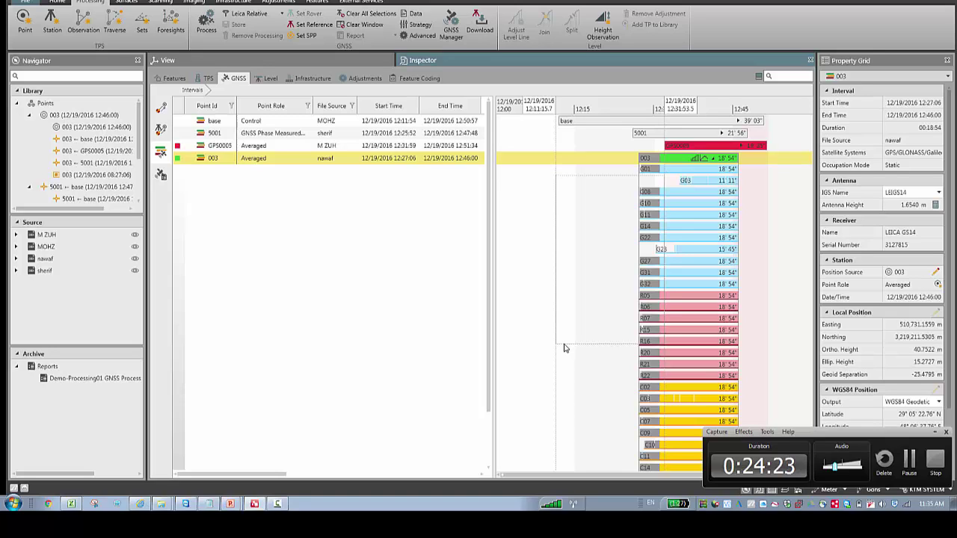
left_click(565, 347)
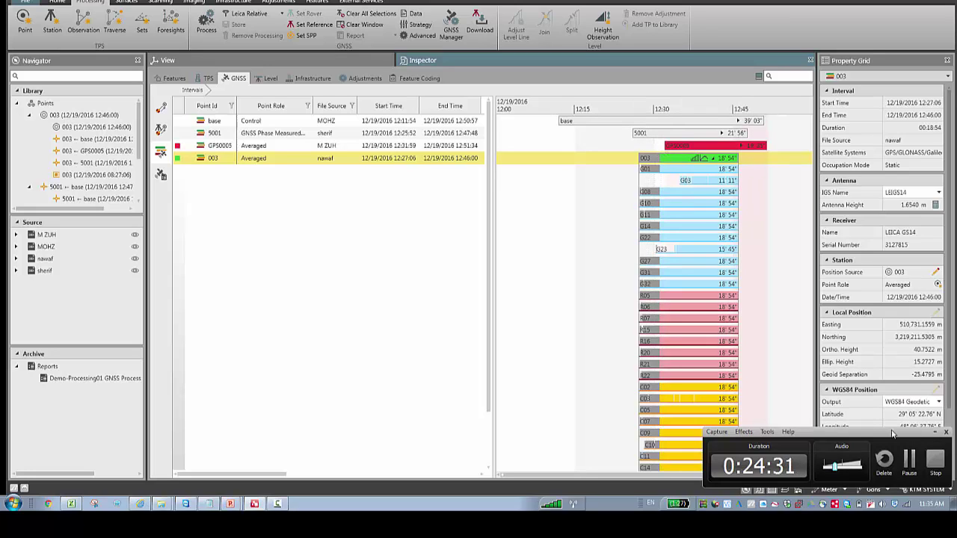
left_click(909, 461)
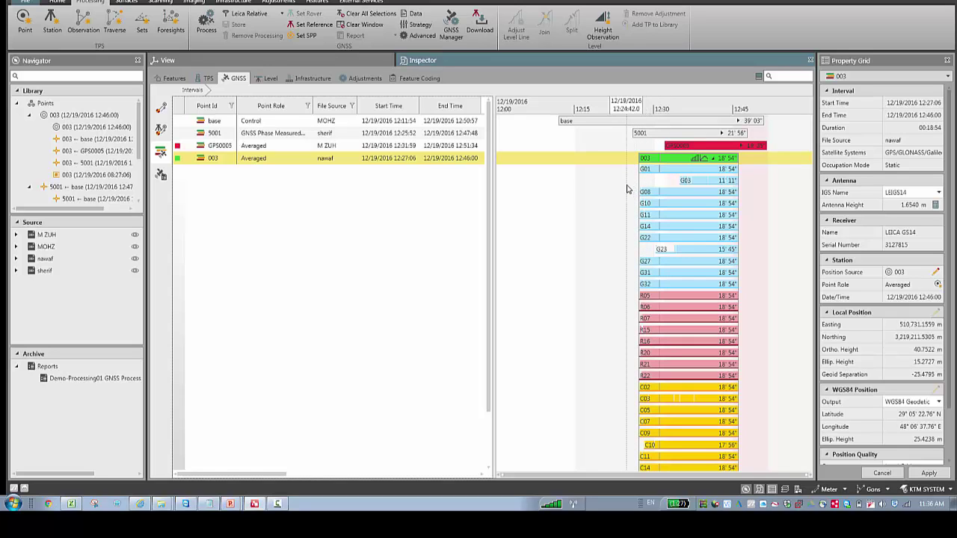
Window out only satellite G08 of the 003 interval up to about 12:32:10 and include that period again
left_click_drag(625, 183, 667, 199)
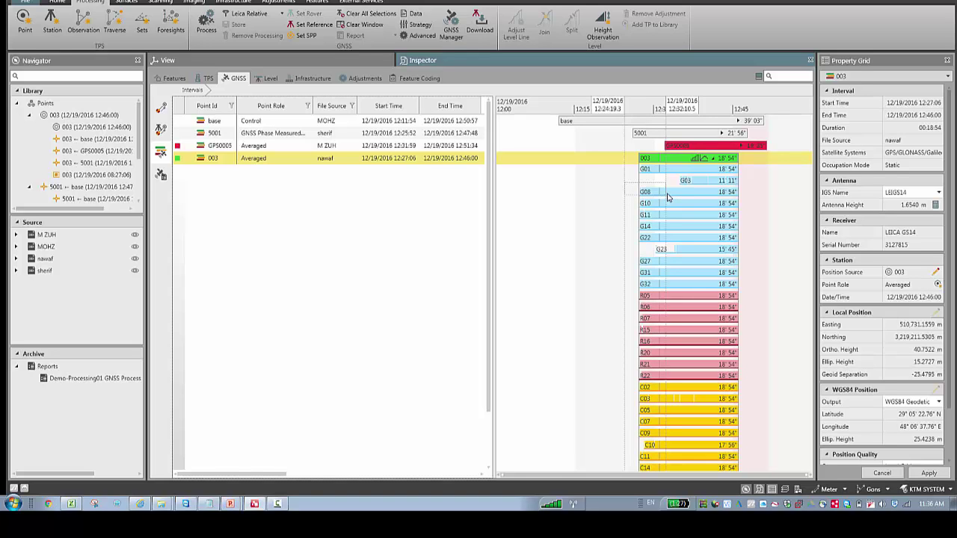
left_click_drag(667, 197, 667, 198)
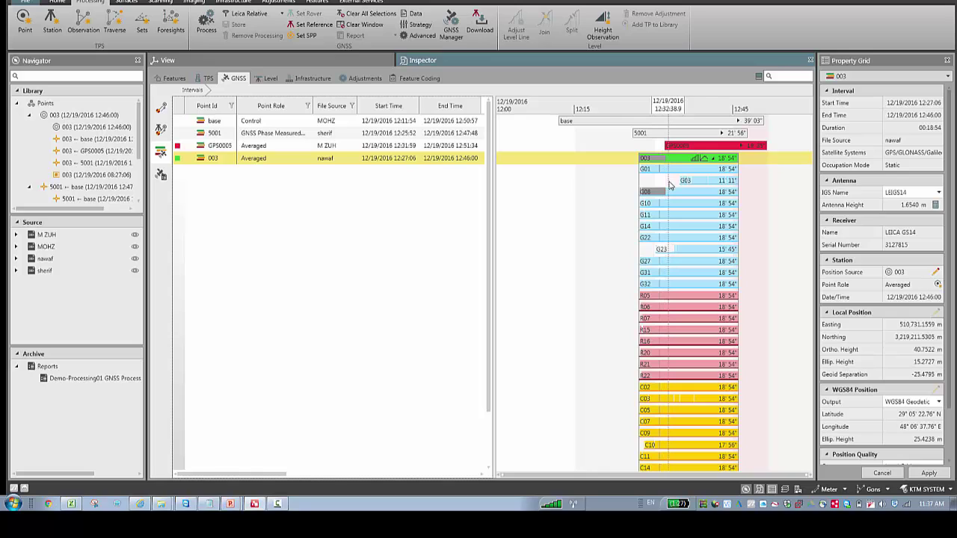
left_click_drag(668, 179, 620, 206)
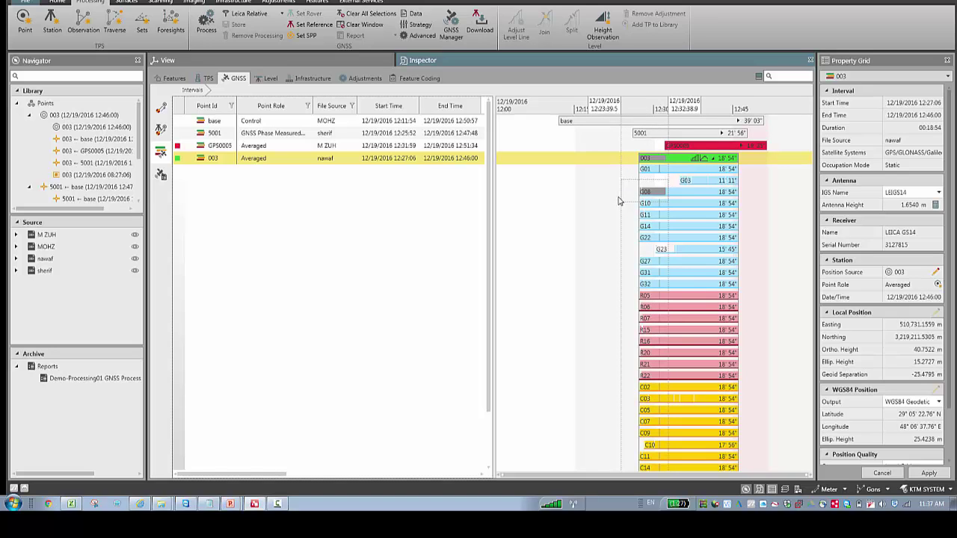
left_click(671, 190)
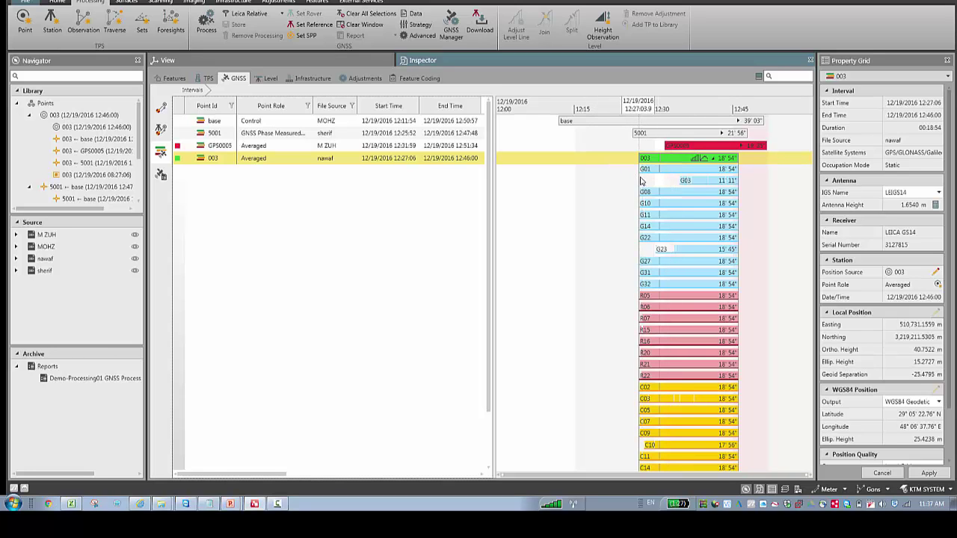
Window out satellites G03 through R05 of the 003 interval up to about 12:36:43 and clear all windows
mouse_move(618, 183)
left_mouse_down()
mouse_move(648, 203)
mouse_move(690, 300)
left_mouse_up()
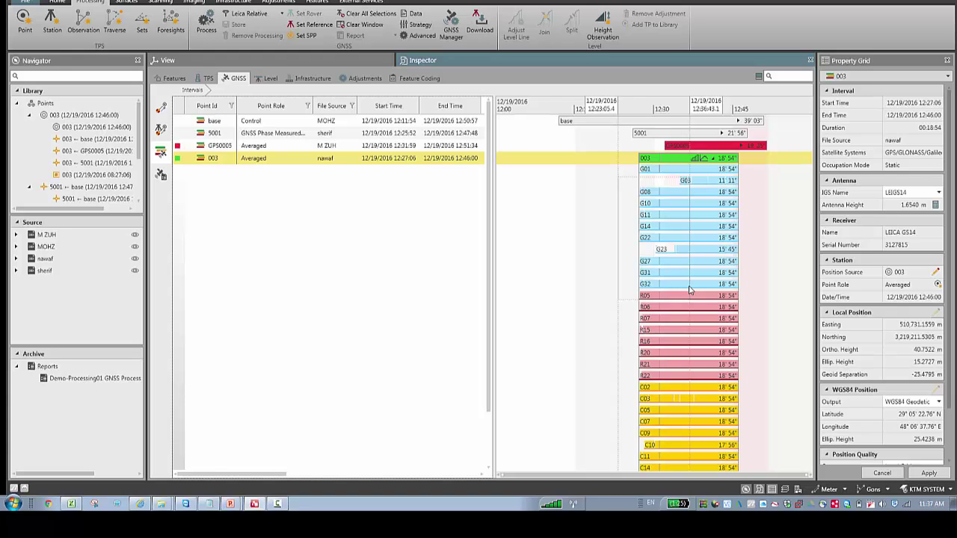
left_click_drag(690, 290, 690, 289)
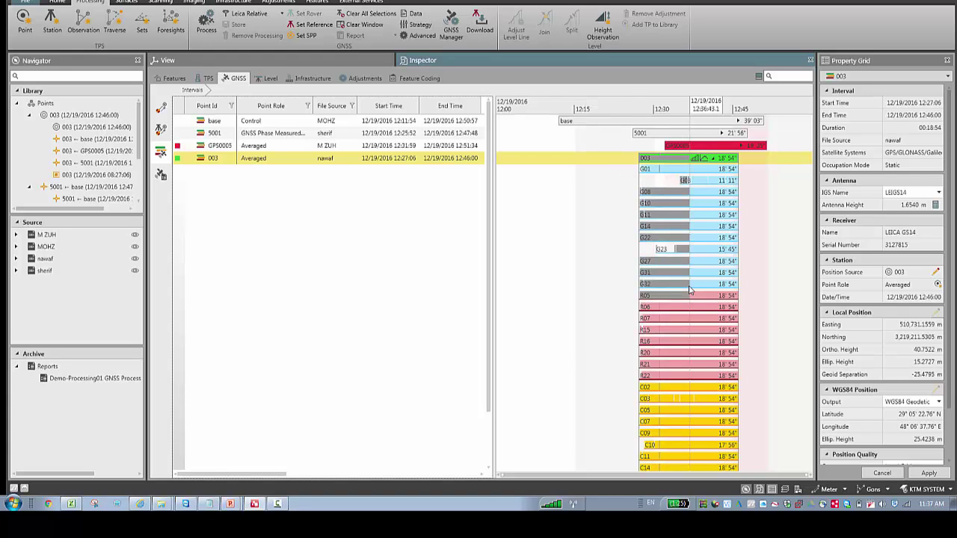
right_click(593, 227)
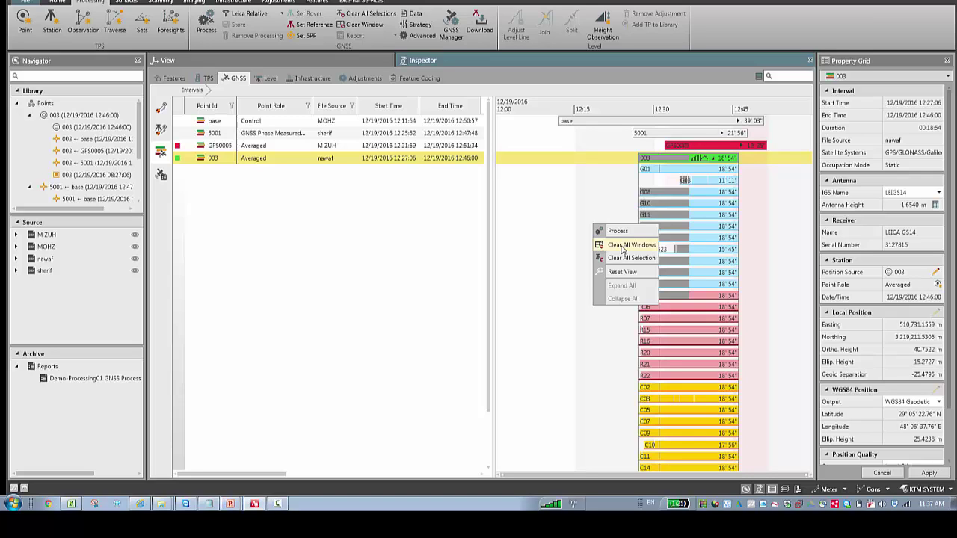
left_click(621, 246)
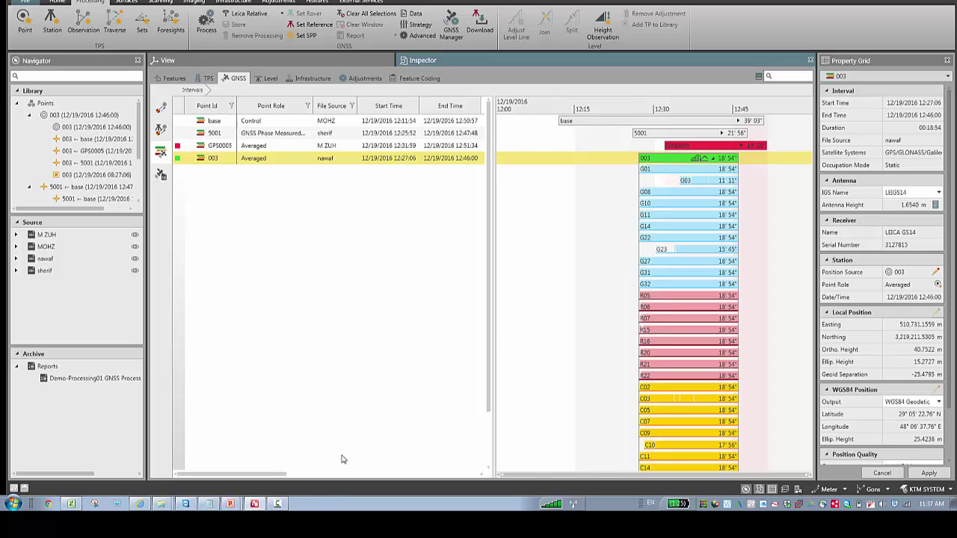
left_click(275, 504)
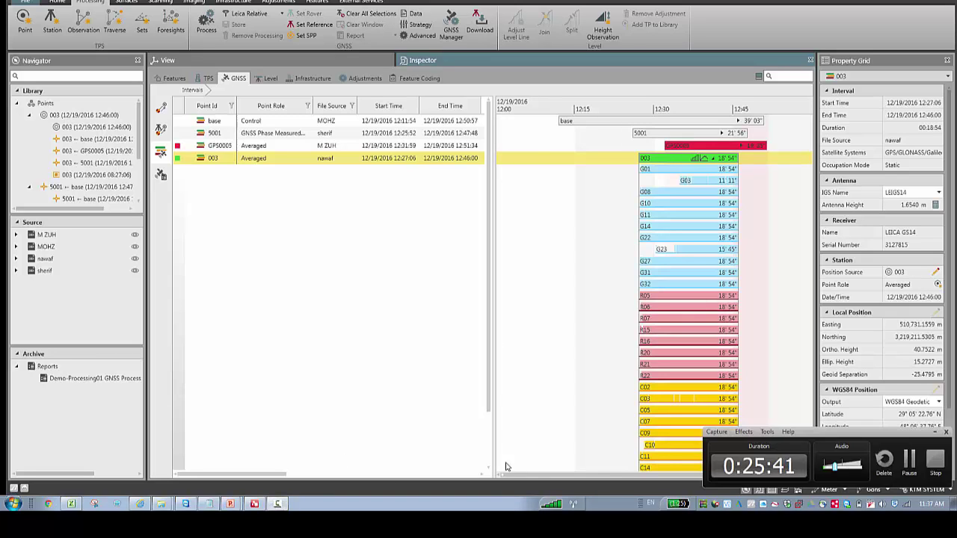